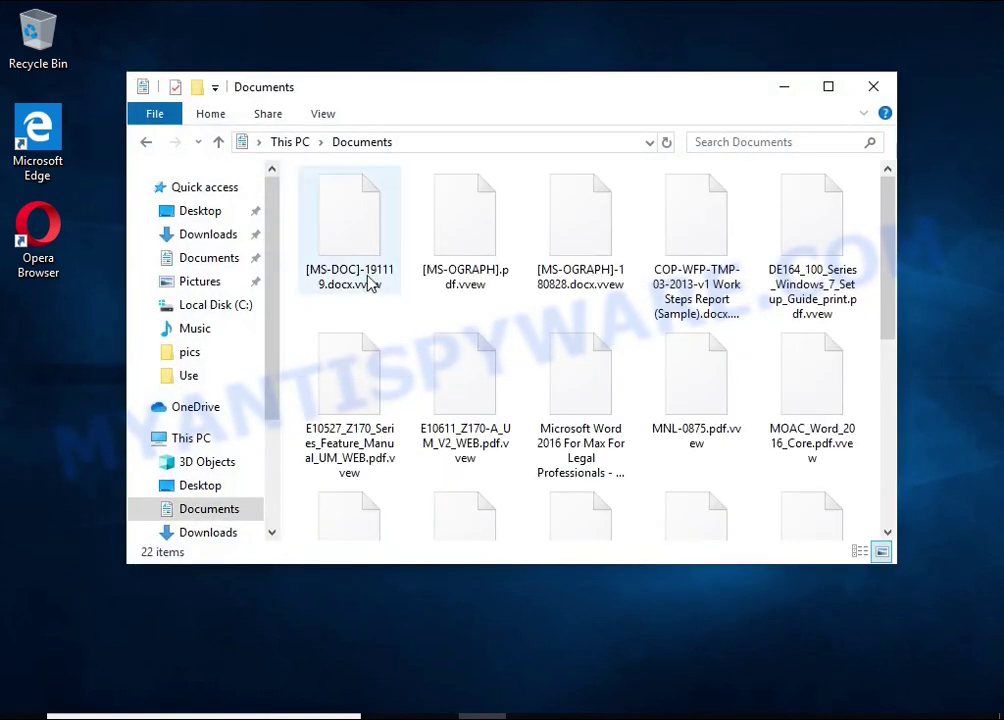
- Try to open two .vvew files in the Documents folder and dismiss the app-selection prompt
double_click(370, 282)
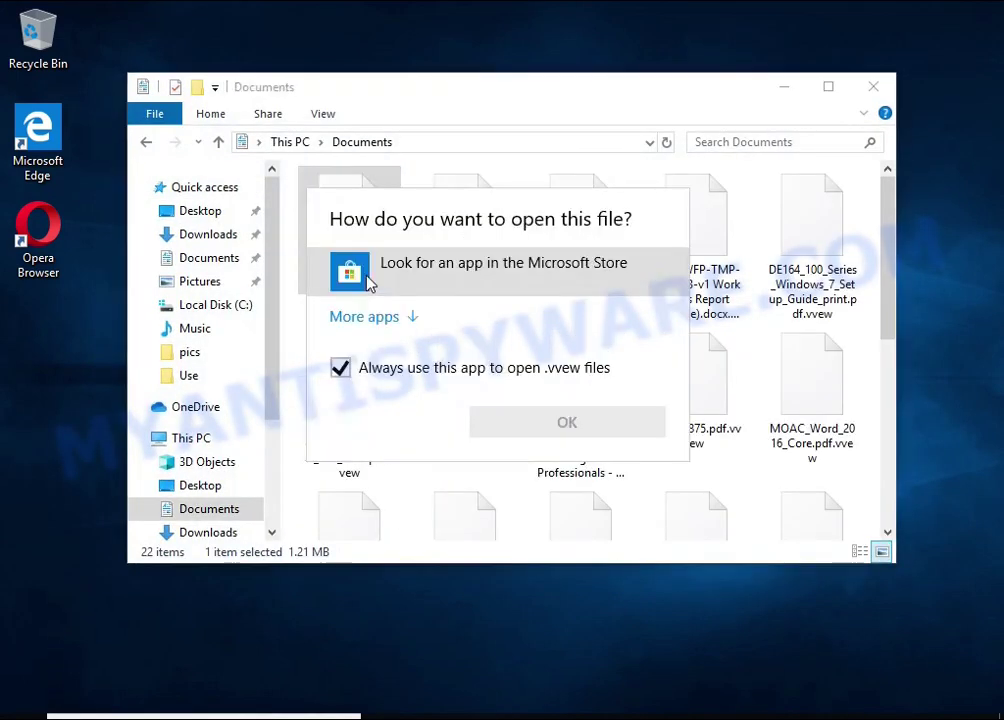
left_click(706, 316)
double_click(706, 316)
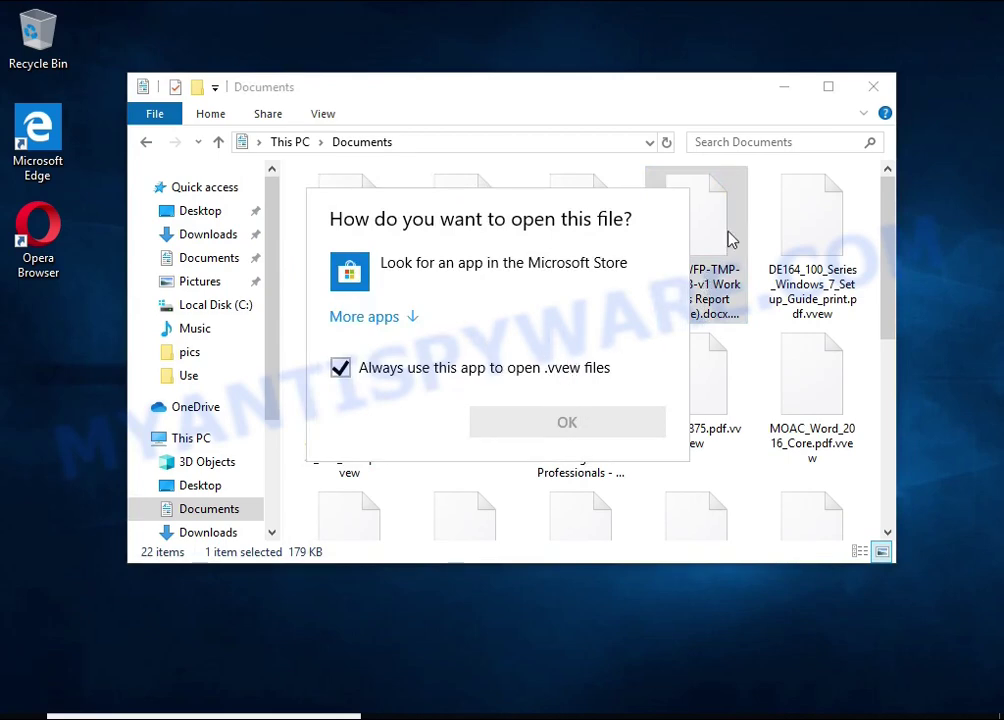
key("Escape")
- Rename the first file in Documents to [MS-DOC]-191119.docx by removing its .vvew extension, and accept the extension change
right_click(338, 182)
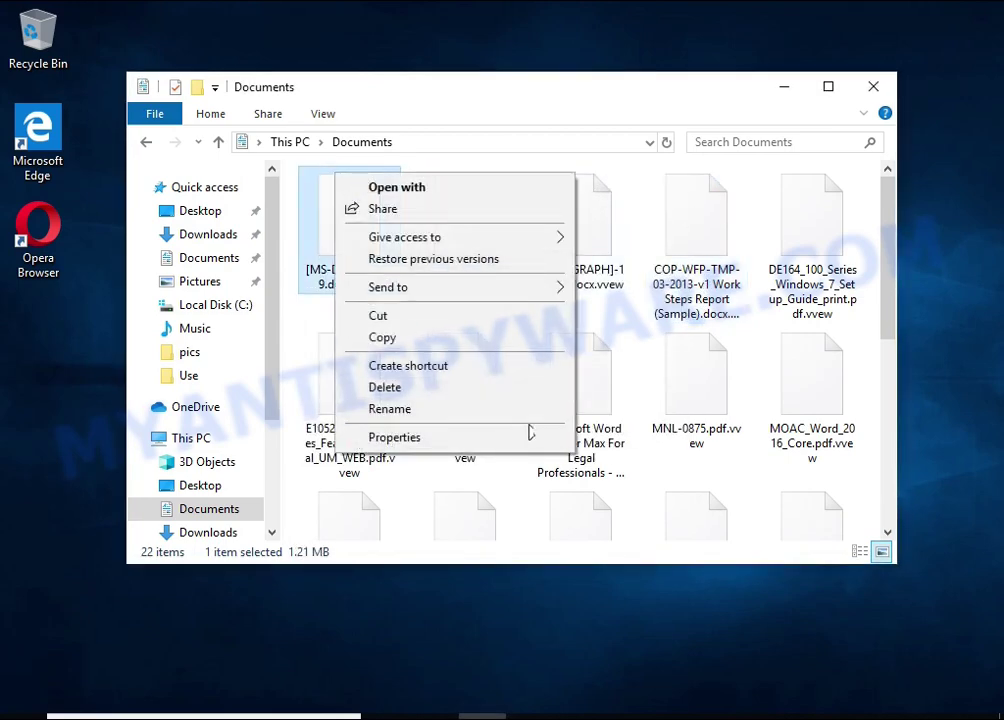
left_click(567, 408)
key("End")
key("BackSpace")
key("BackSpace")
key("BackSpace")
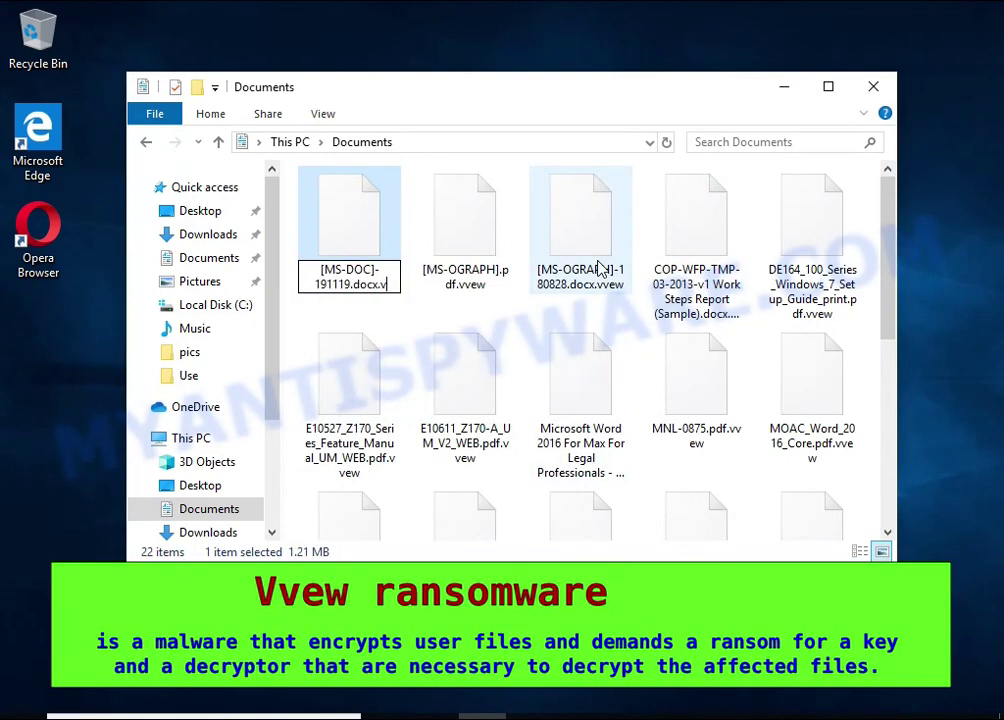
key("BackSpace")
key("BackSpace")
key("Return")
left_click(587, 374)
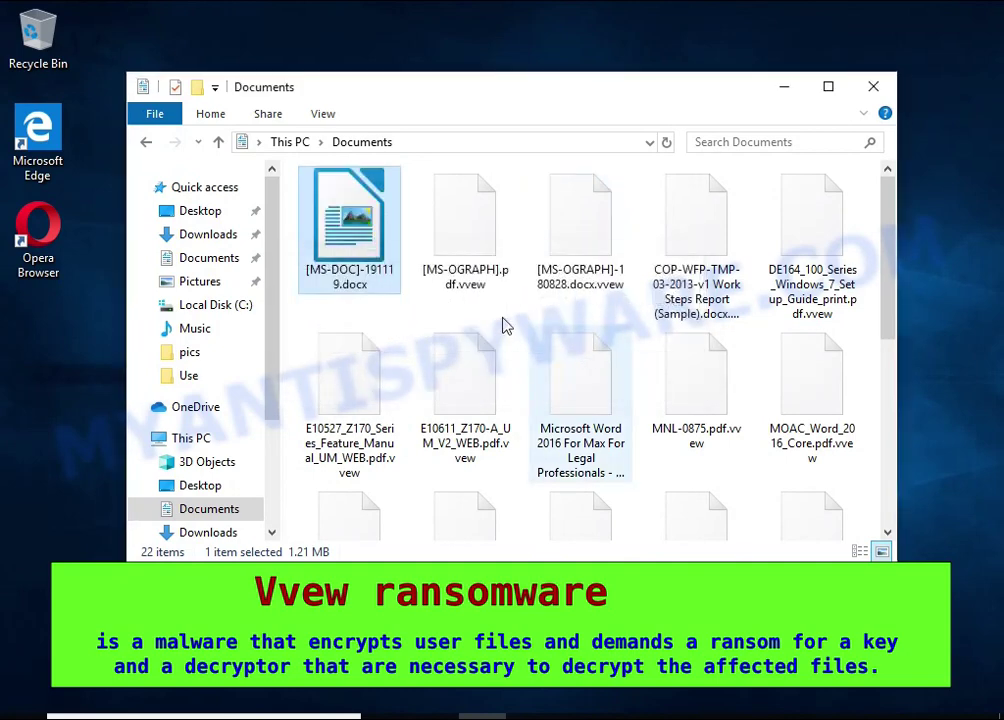
- Open [MS-DOC]-191119.docx, let LibreOffice attempt to repair it, and dismiss the resulting message
double_click(345, 183)
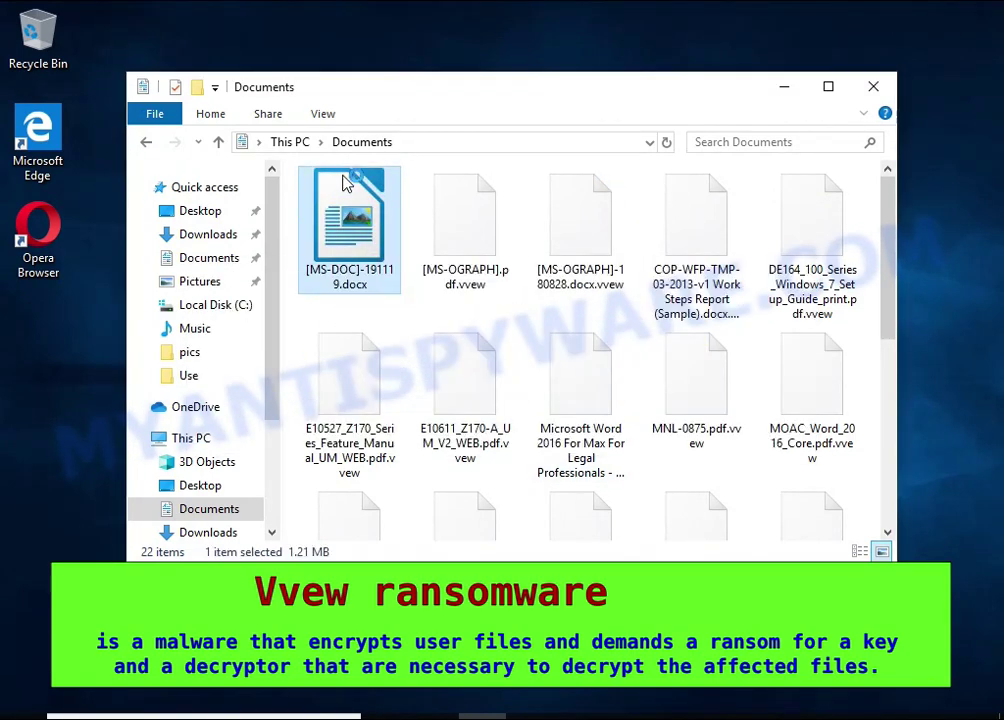
double_click(524, 258)
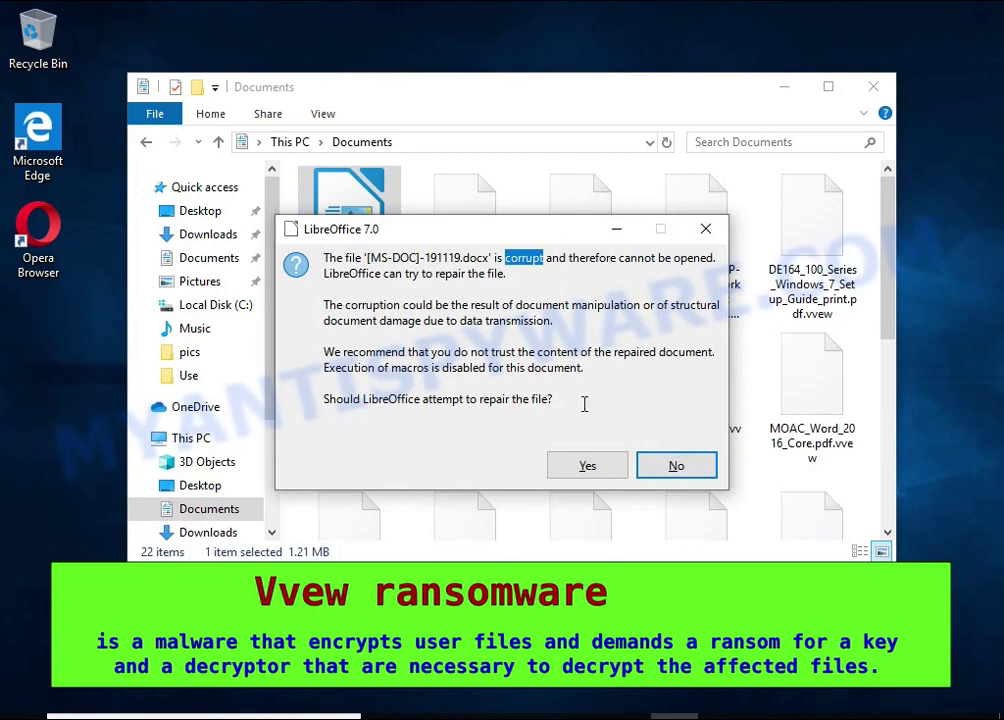
left_click(587, 465)
left_click_drag(487, 329, 516, 366)
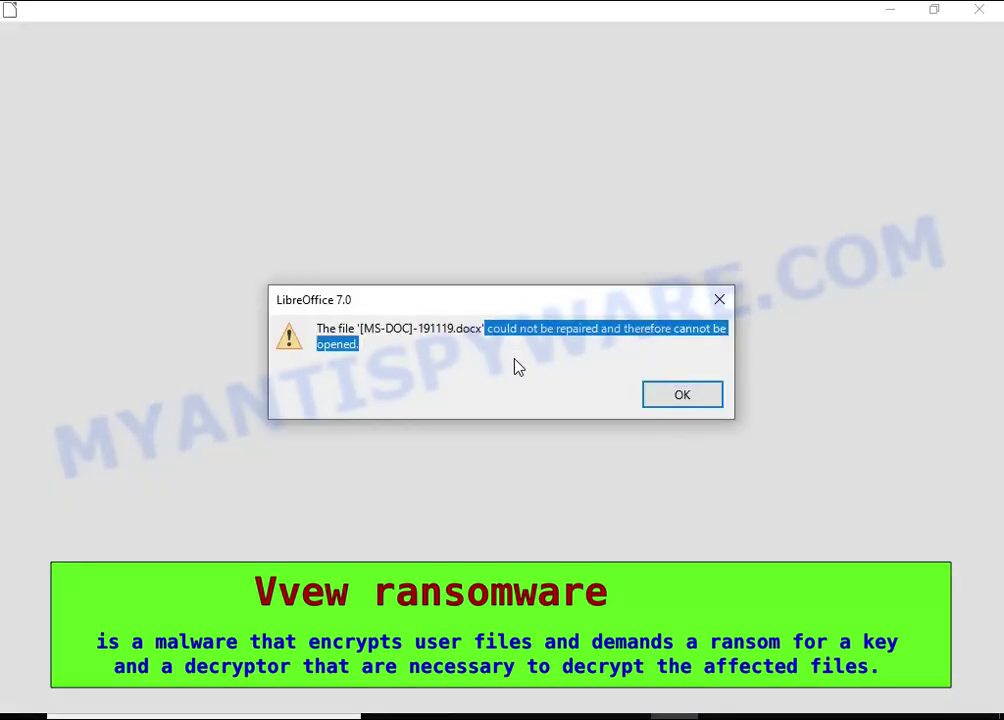
left_click(688, 398)
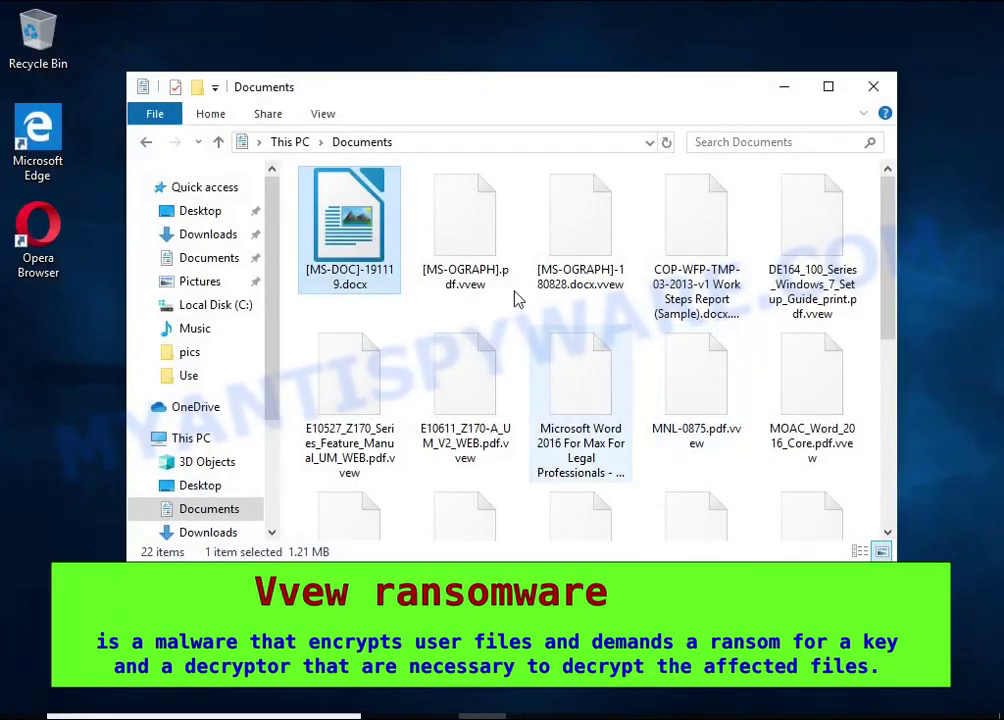
- Rename [MS-OGRAPH].pdf.vvew to [MS-OGRAPH].pdf and accept the extension change
right_click(440, 186)
left_click(537, 418)
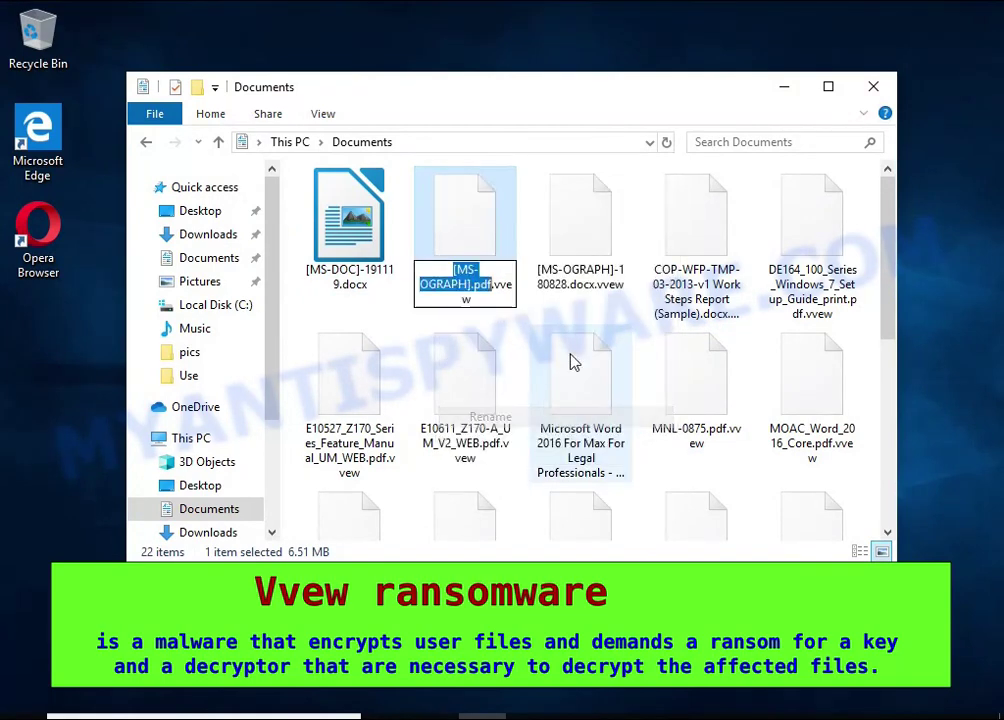
key("End")
key("BackSpace")
key("BackSpace")
key("BackSpace")
key("BackSpace")
key("BackSpace")
key("Return")
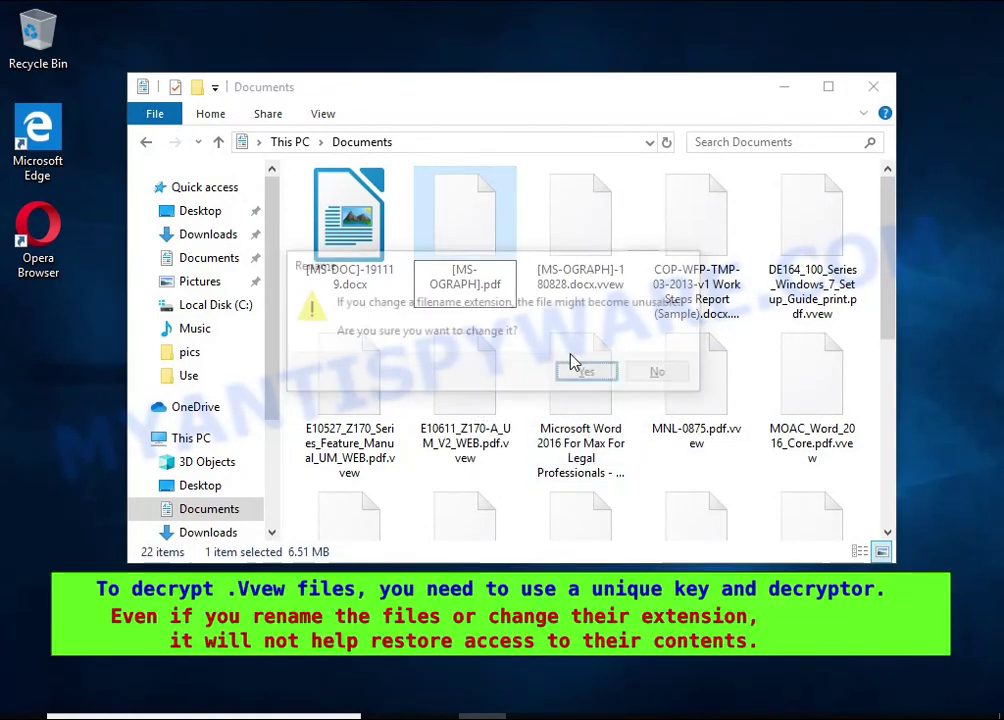
left_click(587, 375)
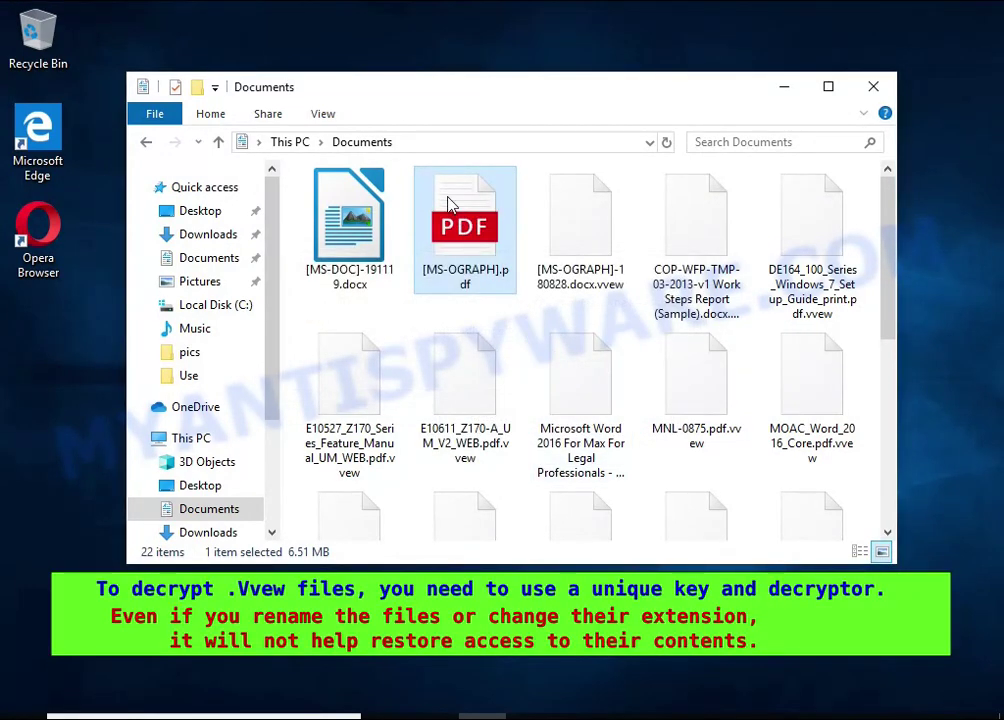
- Open [MS-OGRAPH].pdf to check its contents, and close the viewer
double_click(450, 205)
left_click(477, 293)
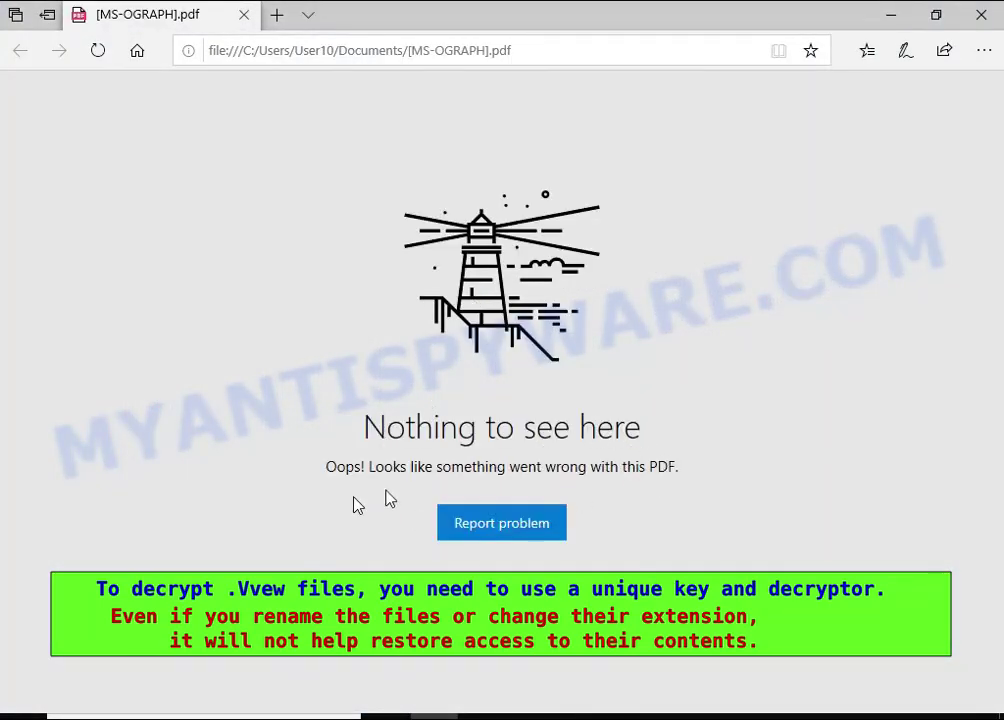
left_click(981, 20)
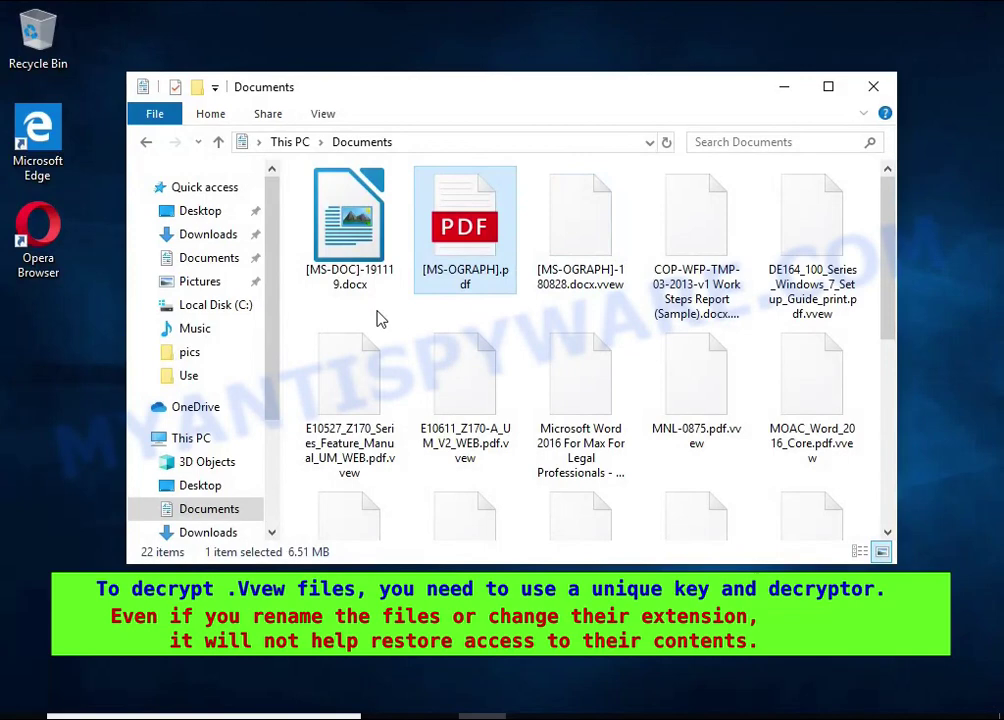
- Go to the Pictures folder, try to open Chrysanthemum.jpg.vvew and dismiss the app-selection prompt
left_click(209, 280)
double_click(592, 220)
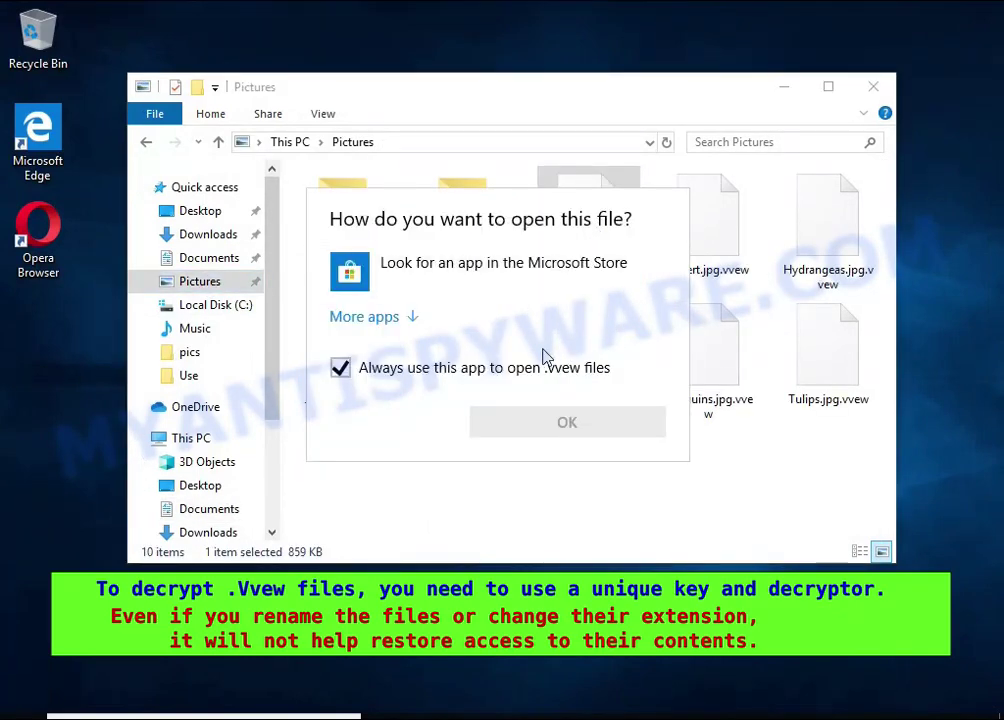
left_click(718, 213)
- Rename Desert.jpg.vvew in the Pictures folder to Desert.jpg and accept the extension change
right_click(711, 180)
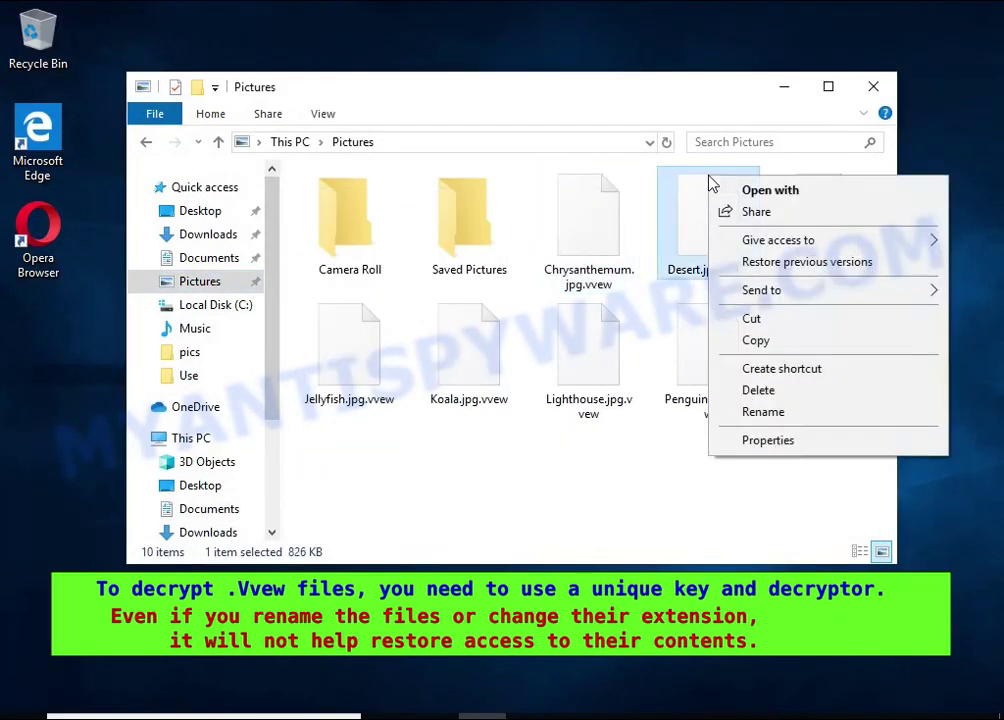
left_click(765, 412)
key("End")
key("BackSpace")
key("BackSpace")
key("BackSpace")
key("BackSpace")
key("BackSpace")
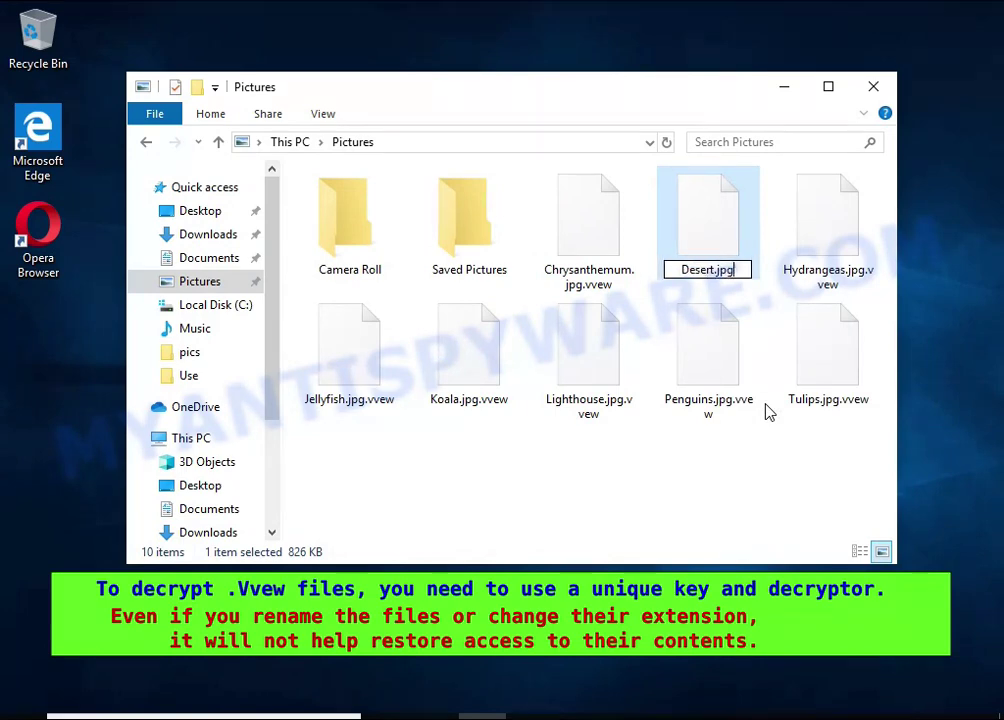
key("Return")
left_click(592, 378)
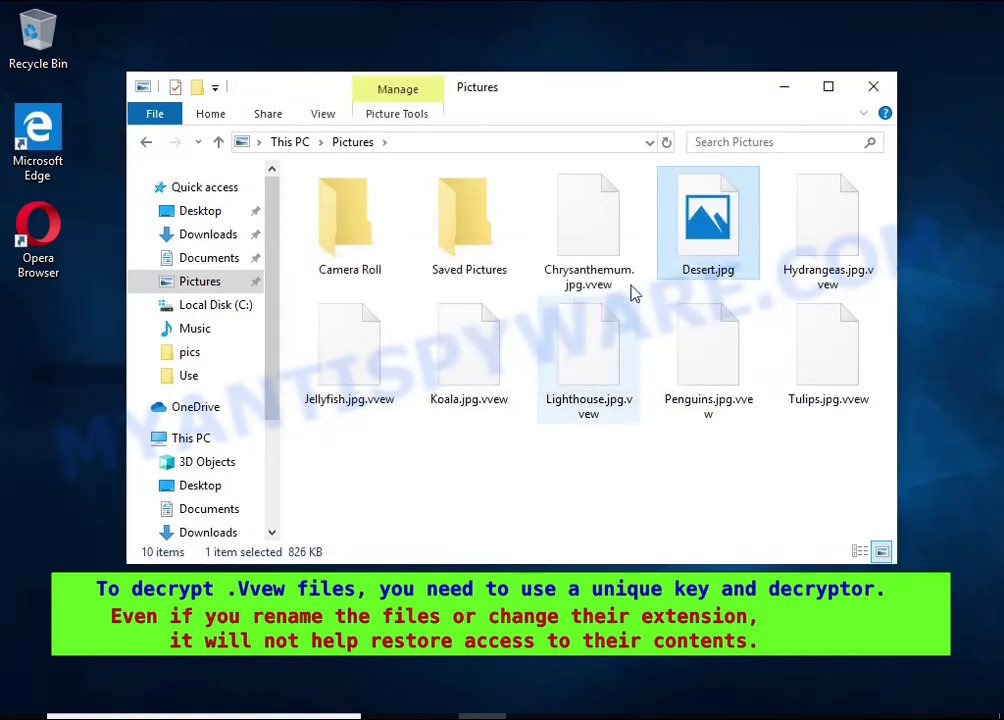
- Open Desert.jpg to check whether the picture displays, and close the Photos window
double_click(679, 202)
left_click(525, 318)
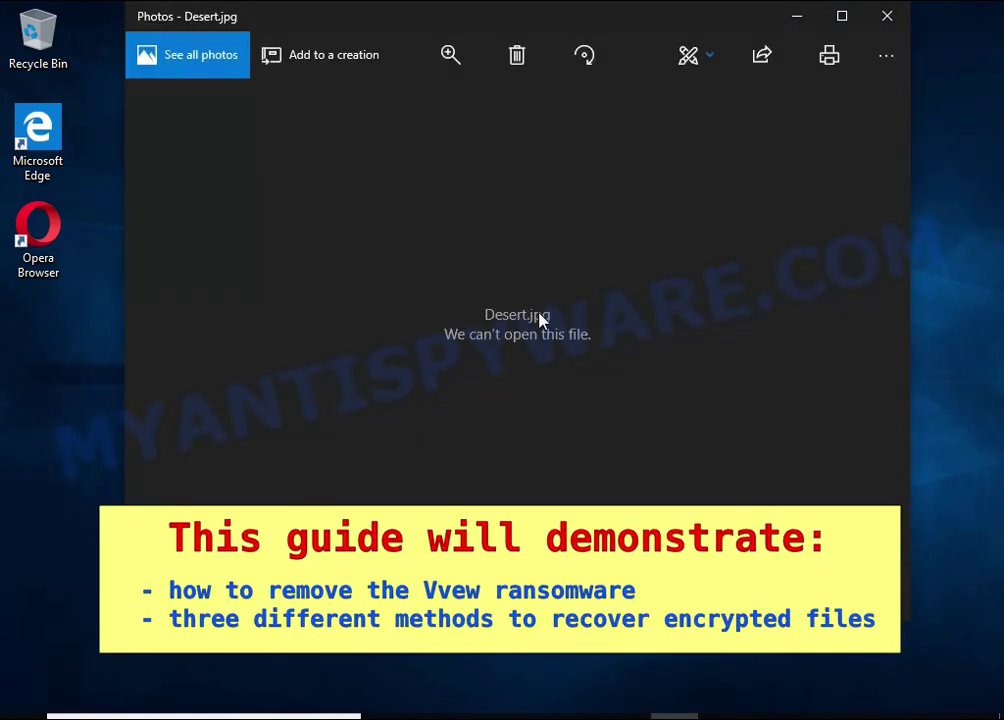
left_click(887, 16)
- Open _readme.txt from Local Disk (C:), highlight the statement that the files are encrypted, and close the note
left_click(208, 305)
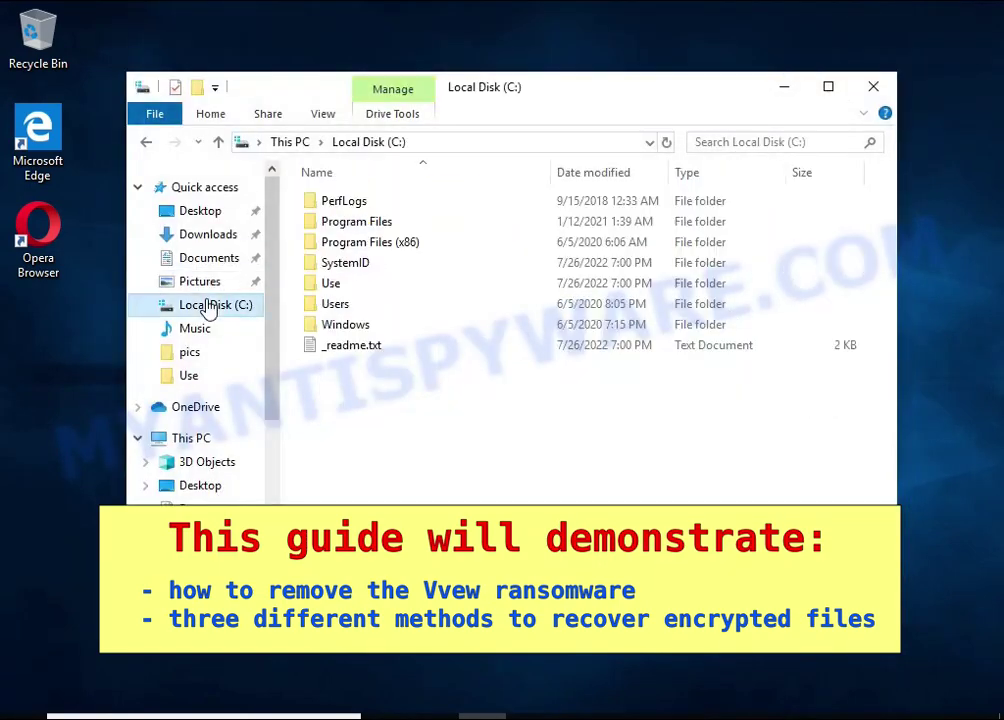
double_click(370, 346)
left_click_drag(158, 209, 242, 227)
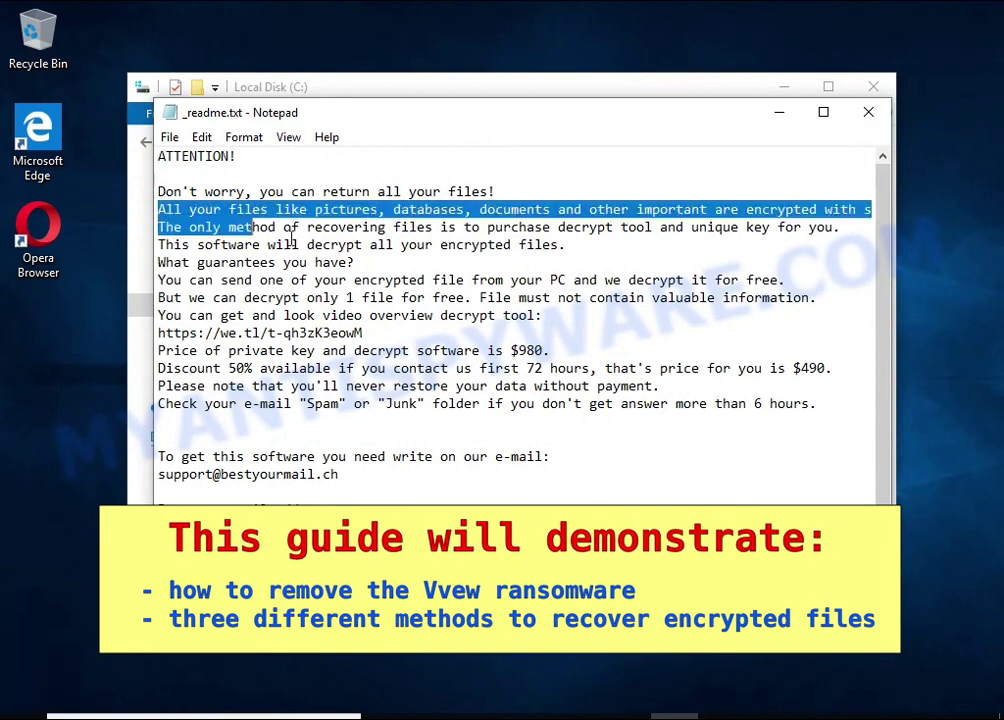
left_click(795, 195)
left_click_drag(158, 209, 823, 209)
double_click(790, 212)
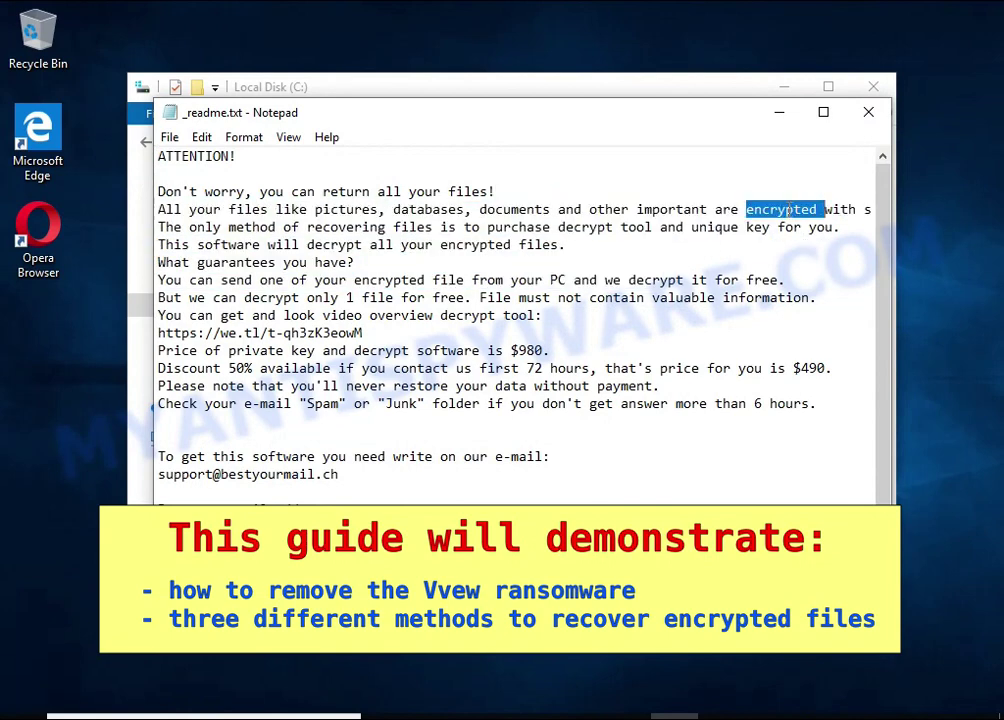
left_click(788, 211)
double_click(788, 211)
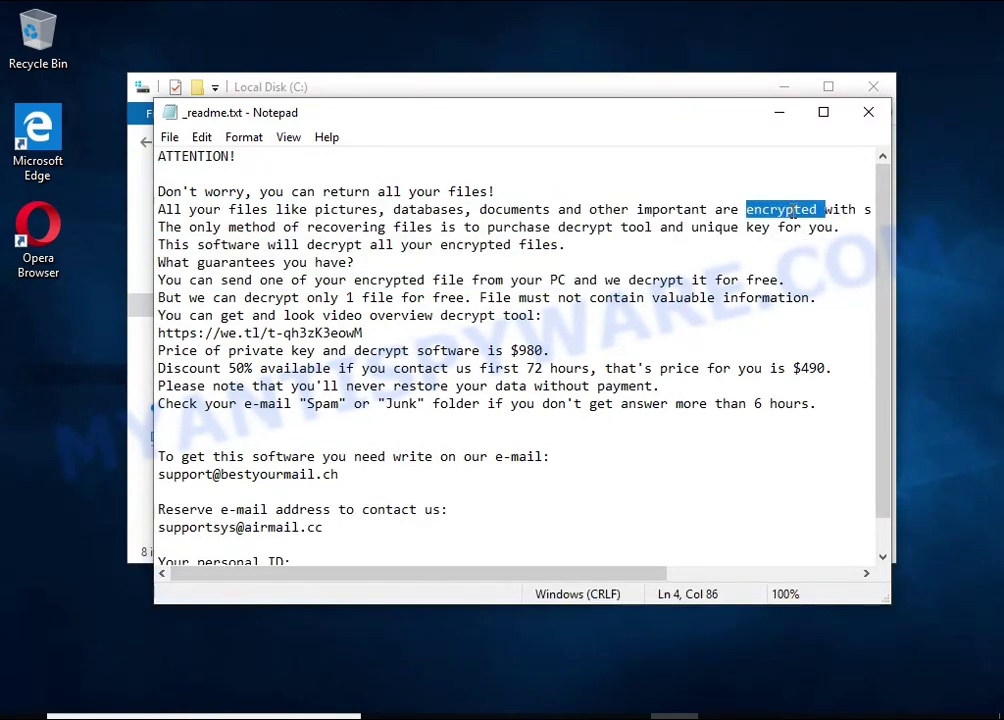
left_click(867, 118)
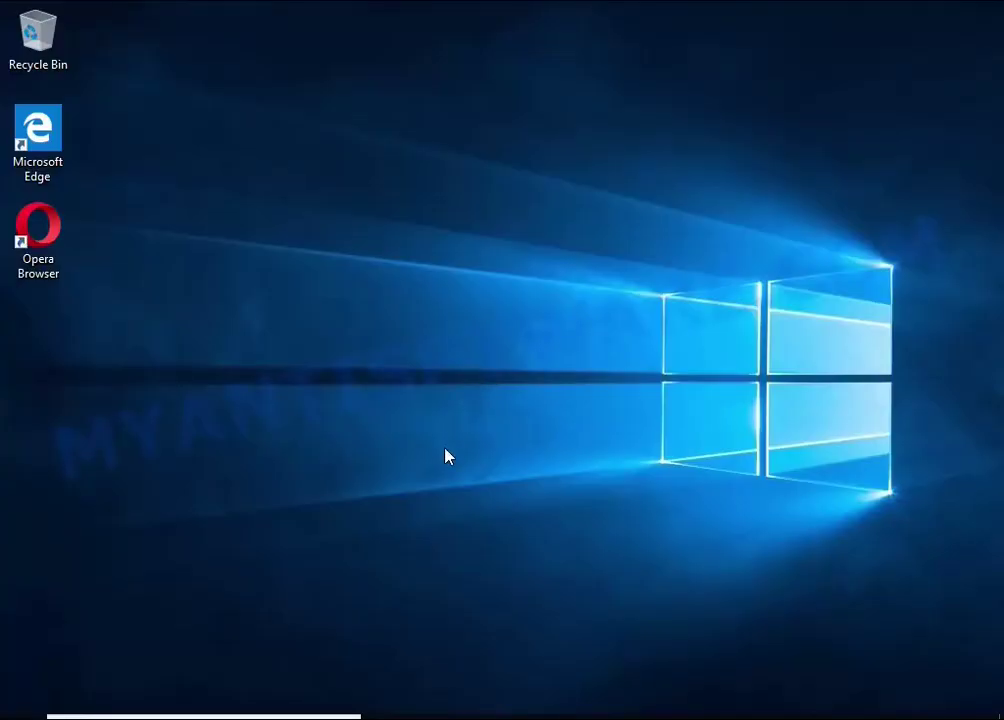
- Launch Task Manager from the Windows security screen and end the DB07.exe (32 bit) background process
key("ctrl+alt+Delete")
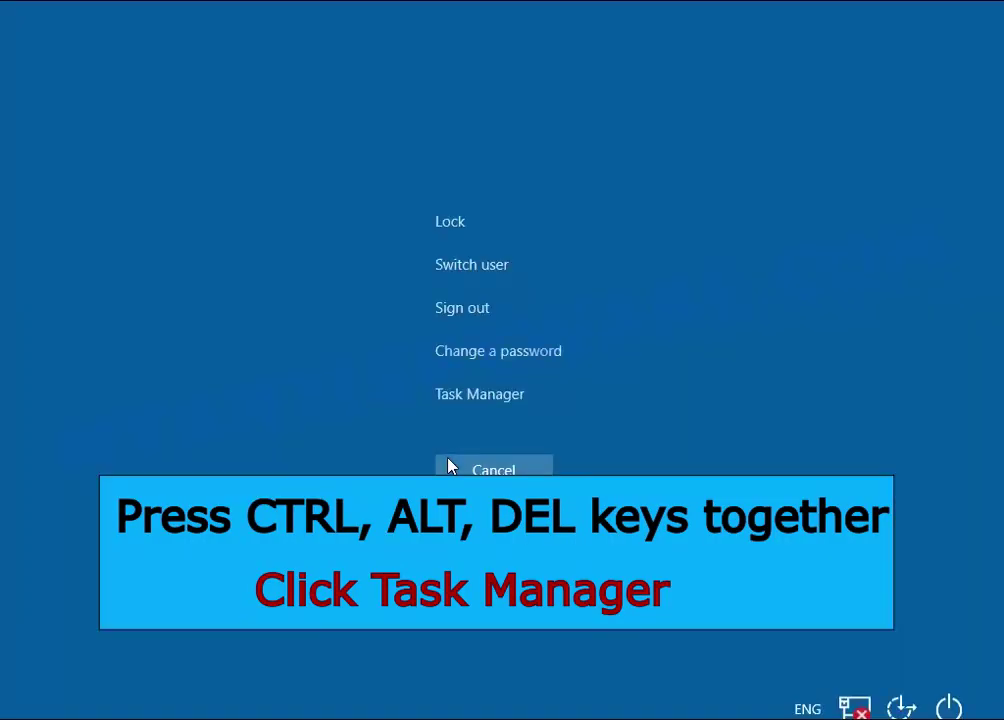
left_click(513, 403)
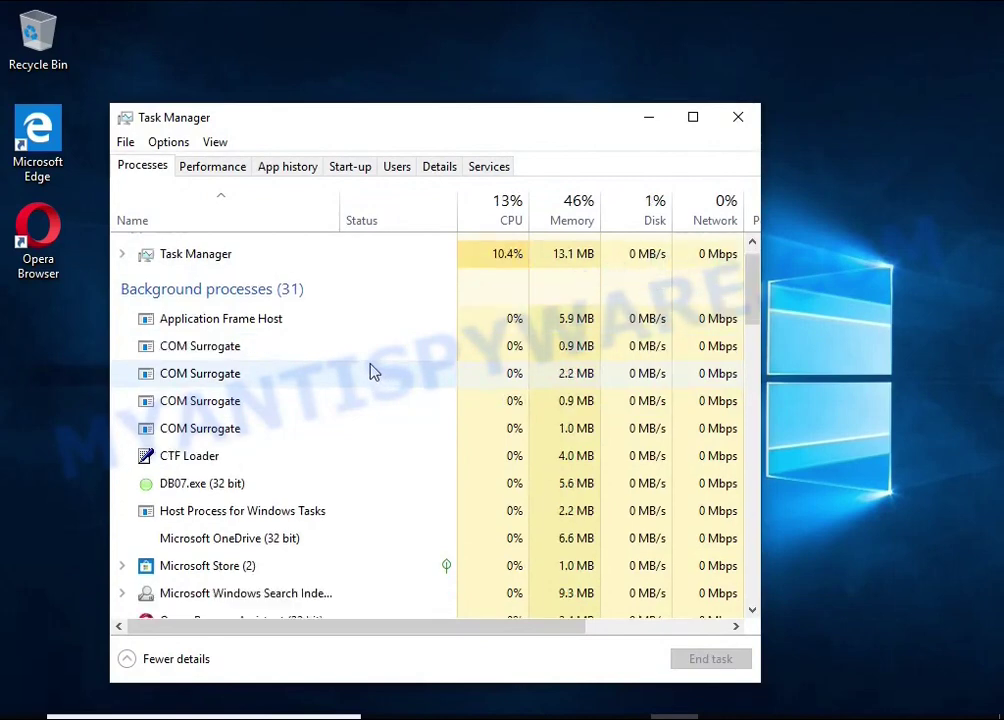
scroll(350, 378, "down", 1)
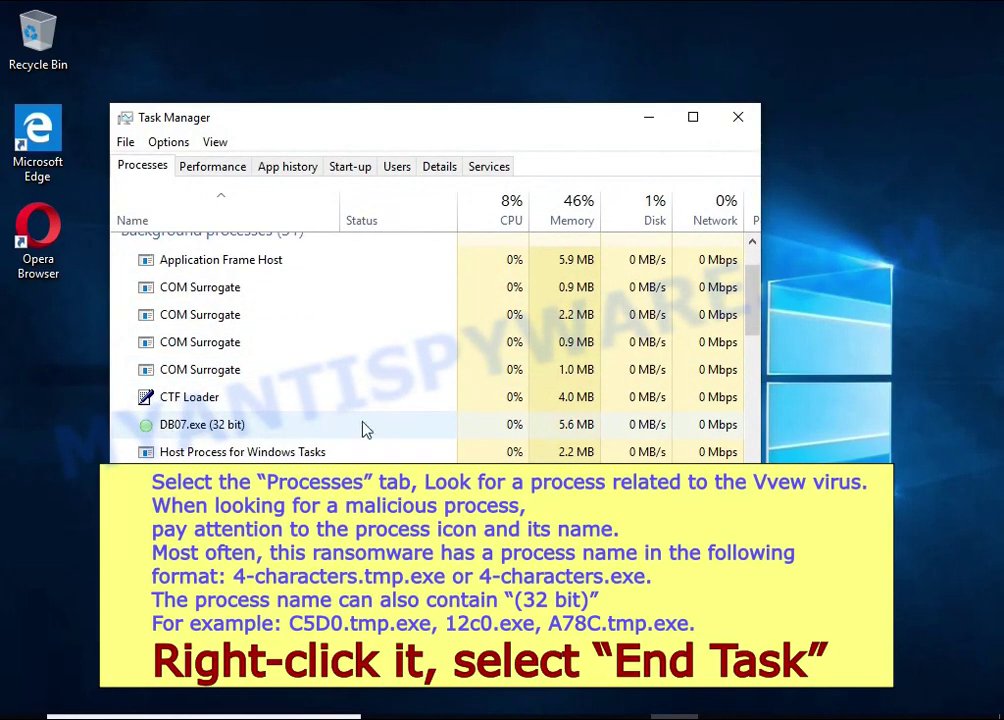
left_click(383, 430)
right_click(390, 437)
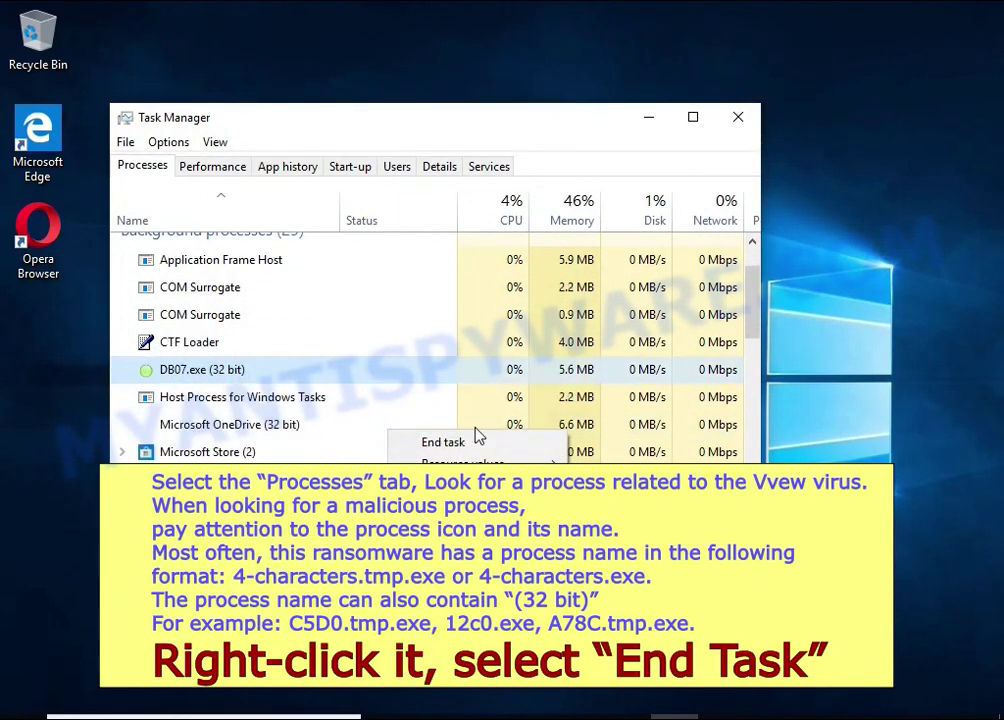
left_click(512, 447)
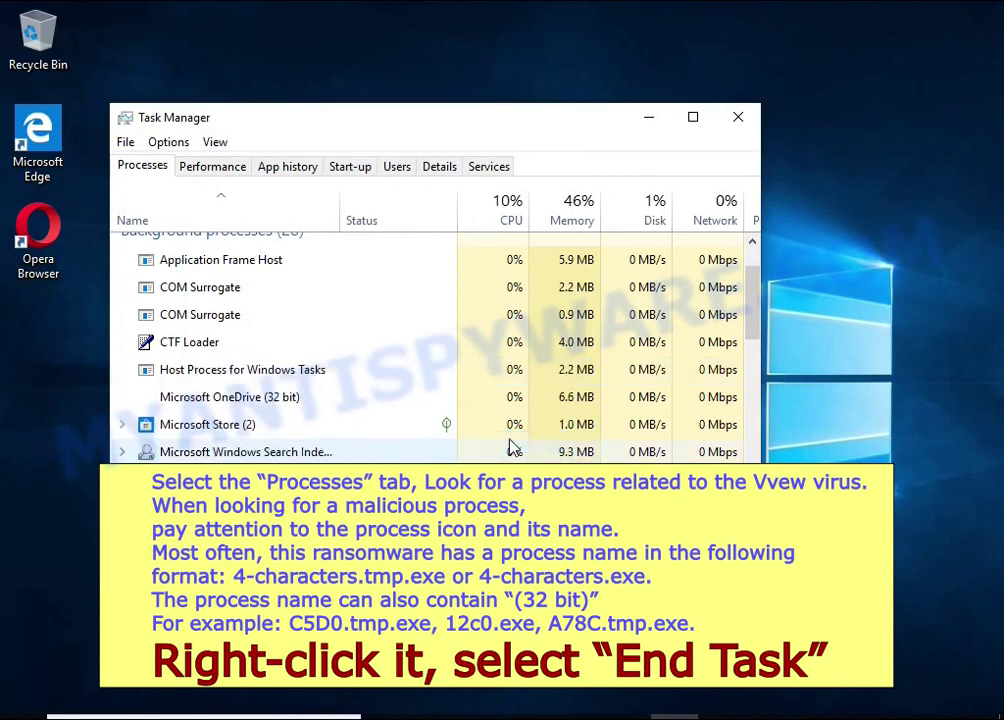
- Look through the remaining background and Windows processes for other suspicious entries
scroll(307, 403, "down", 2)
scroll(307, 403, "down", 6)
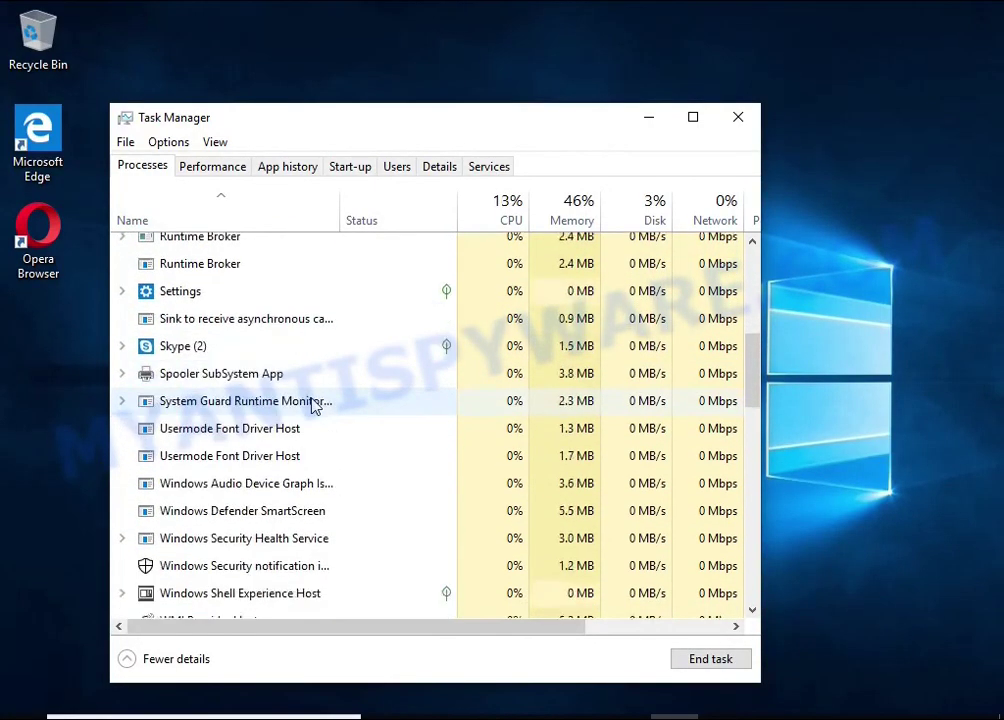
scroll(307, 400, "down", 8)
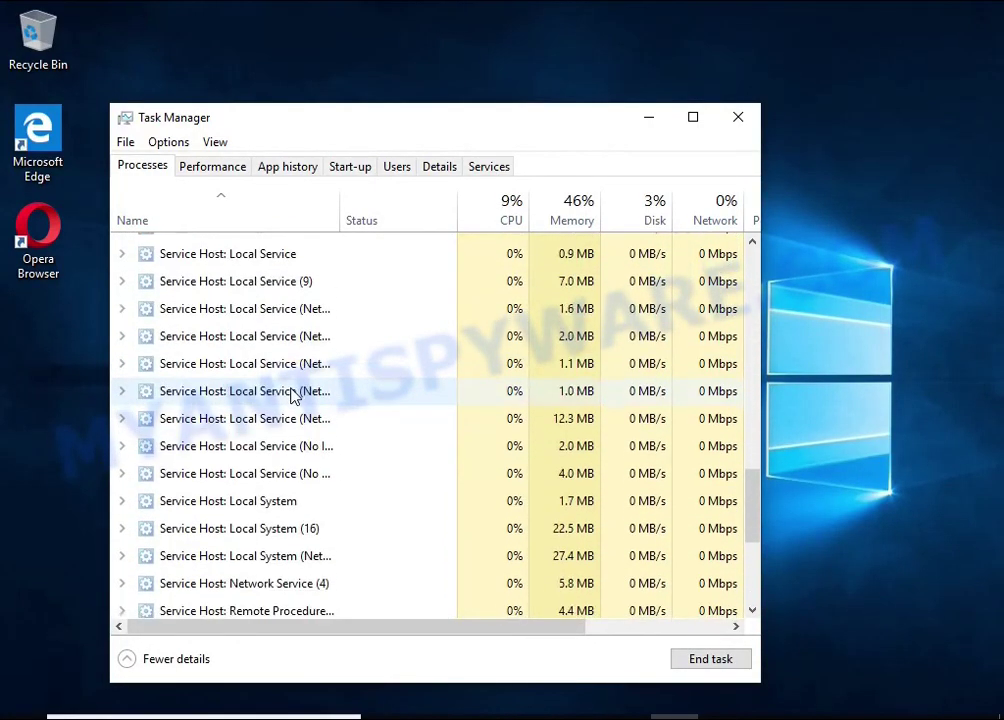
scroll(295, 395, "down", 1)
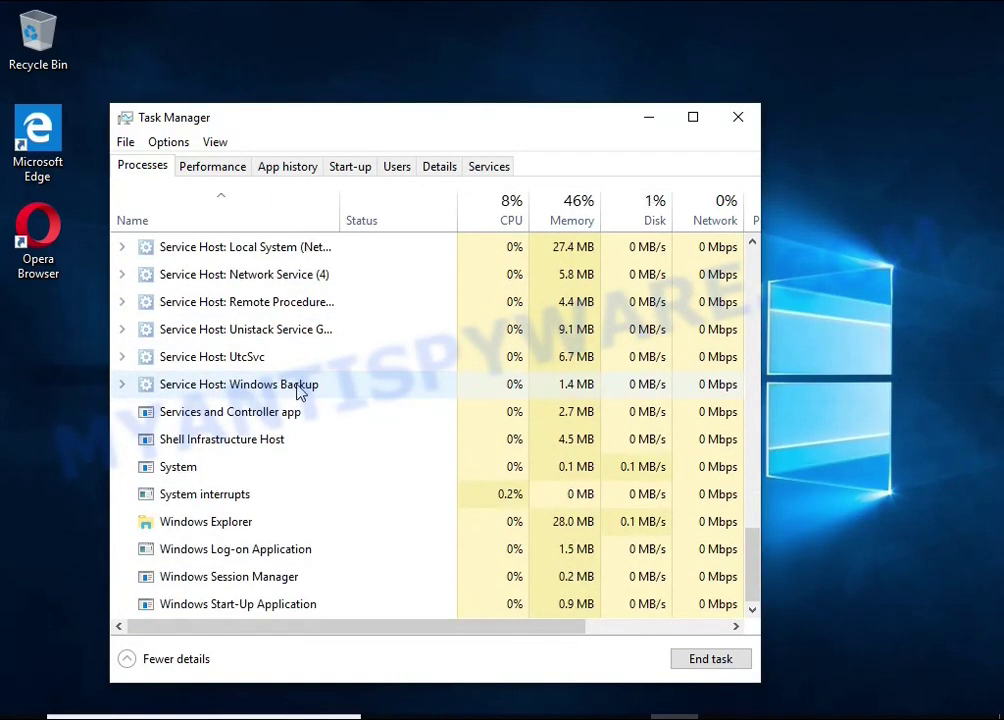
scroll(300, 400, "up", 7)
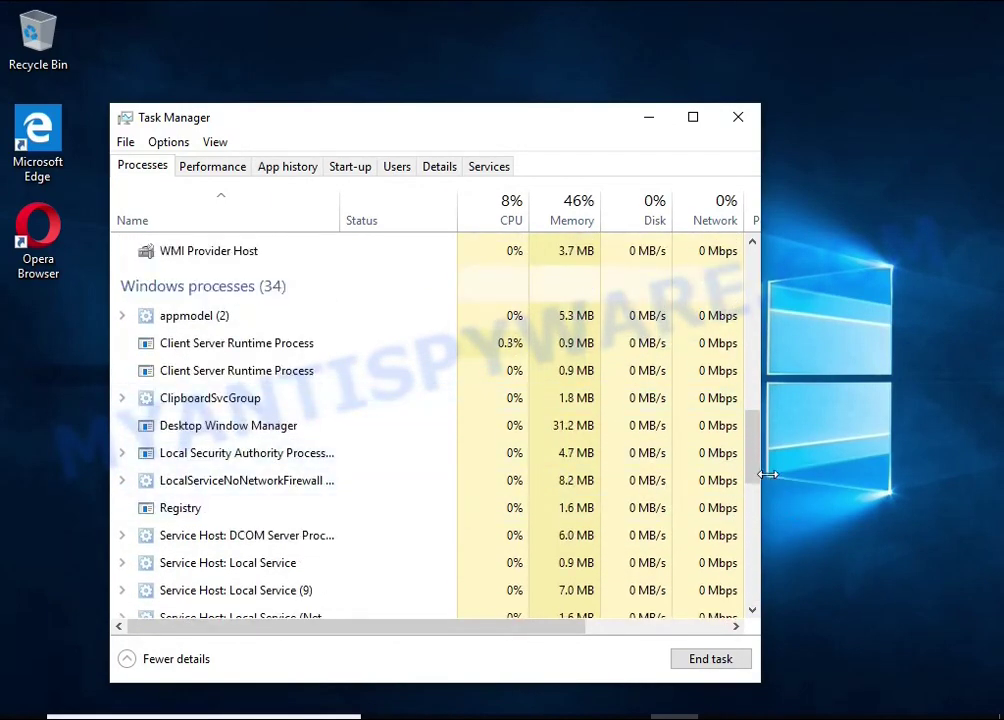
left_click_drag(760, 466, 768, 283)
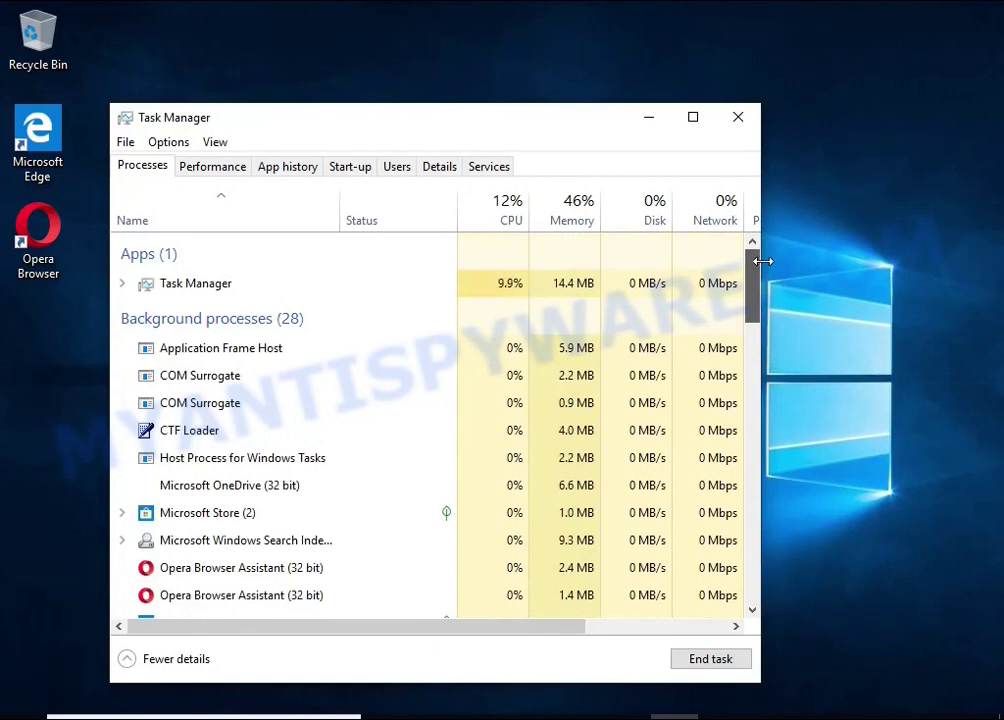
- Disable the DB07.exe start-up entry and close Task Manager
left_click(351, 167)
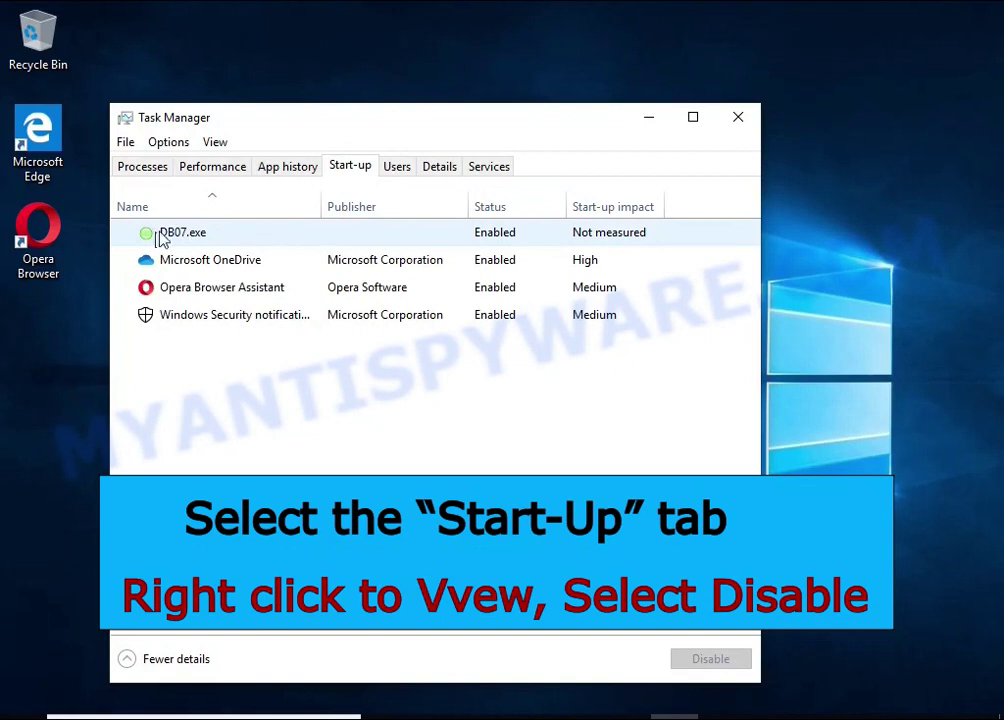
right_click(543, 243)
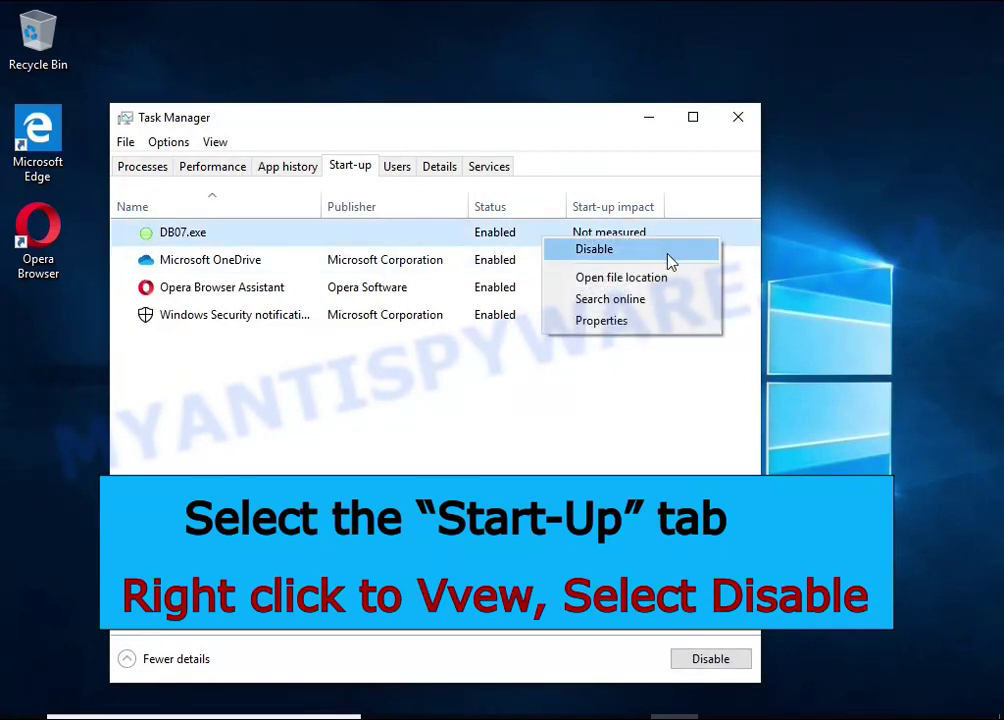
left_click(669, 256)
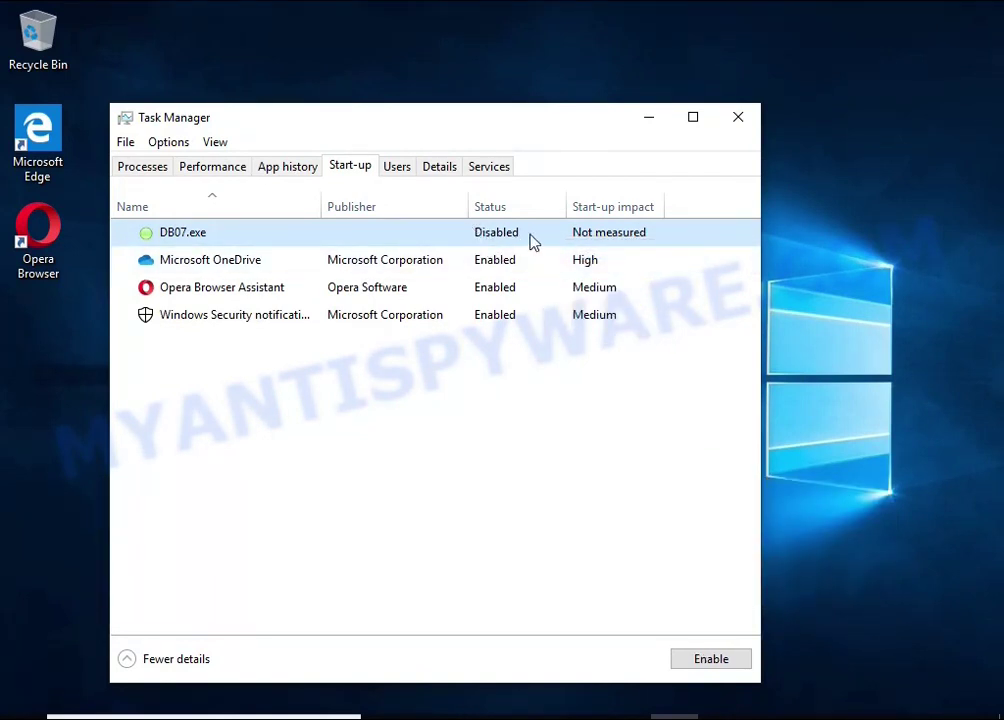
left_click(735, 120)
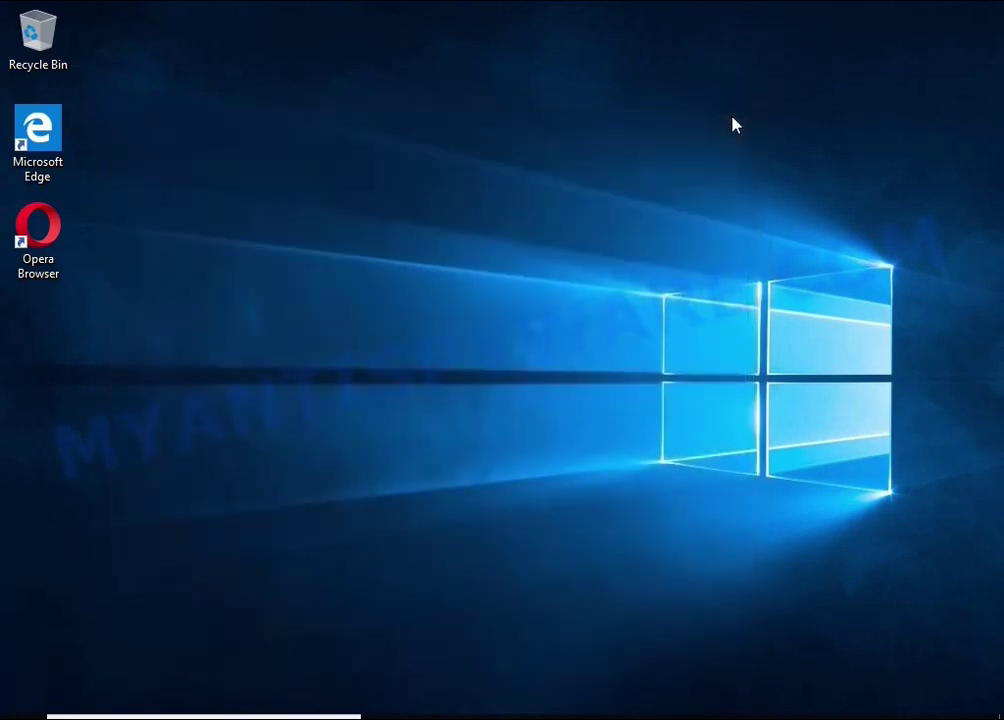
- Find and launch Task Scheduler through Windows search, and display the tasks in the Task Scheduler Library
key("super+s")
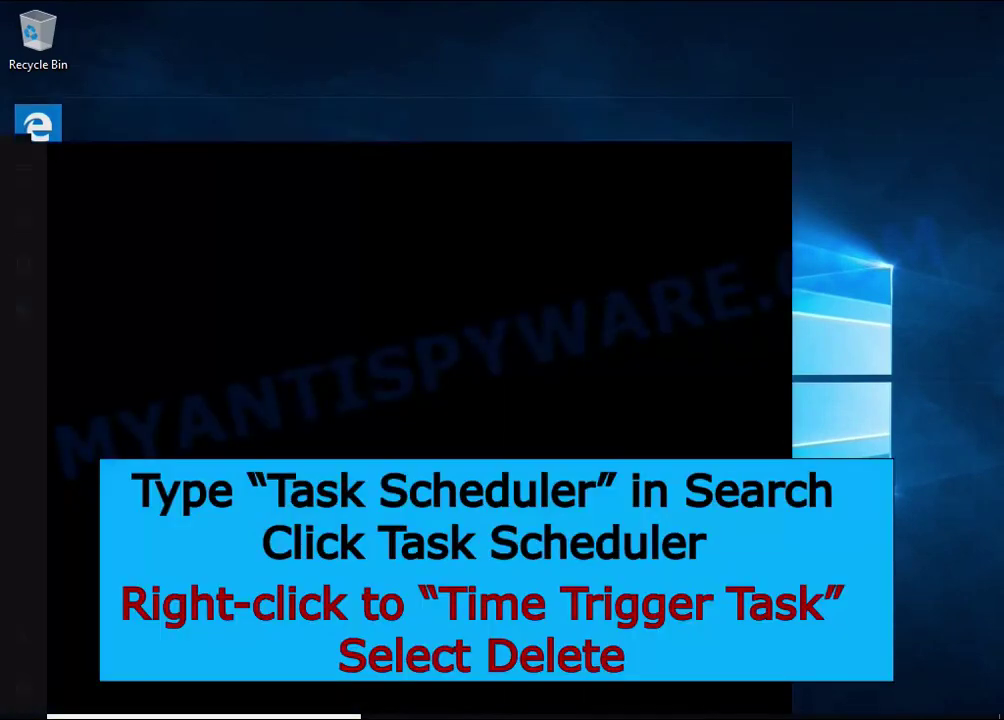
type("task")
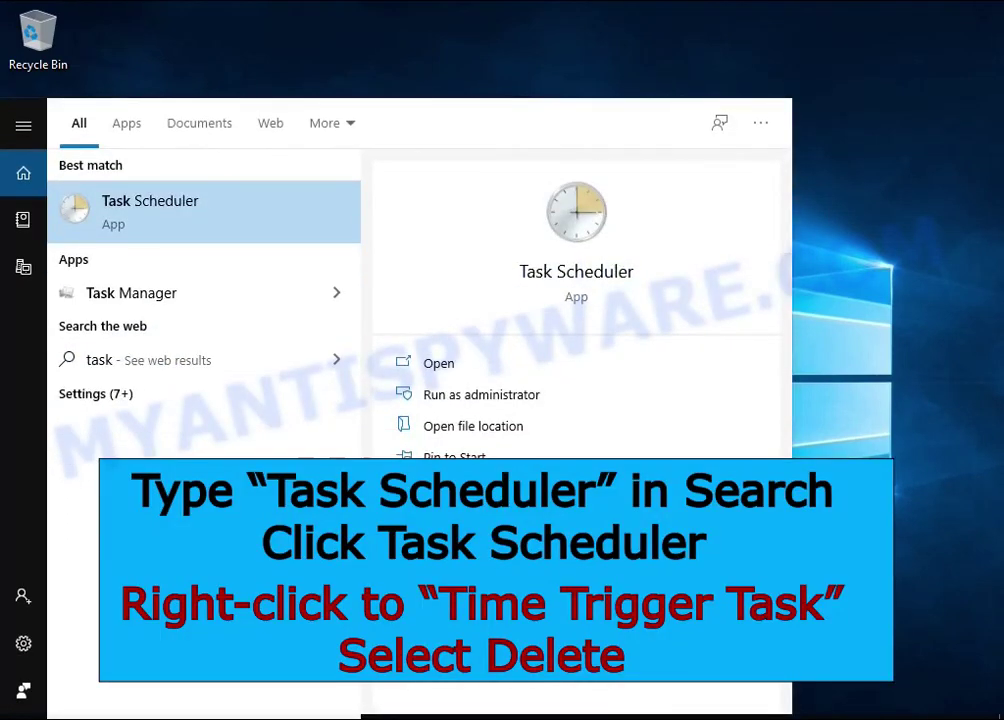
type(" she")
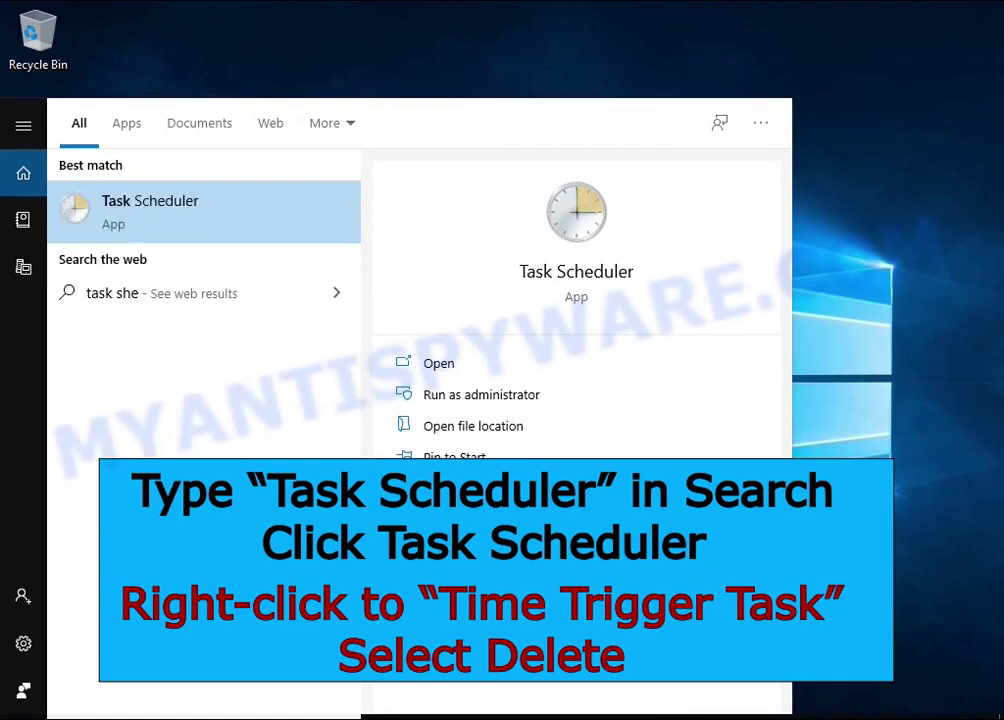
left_click(243, 230)
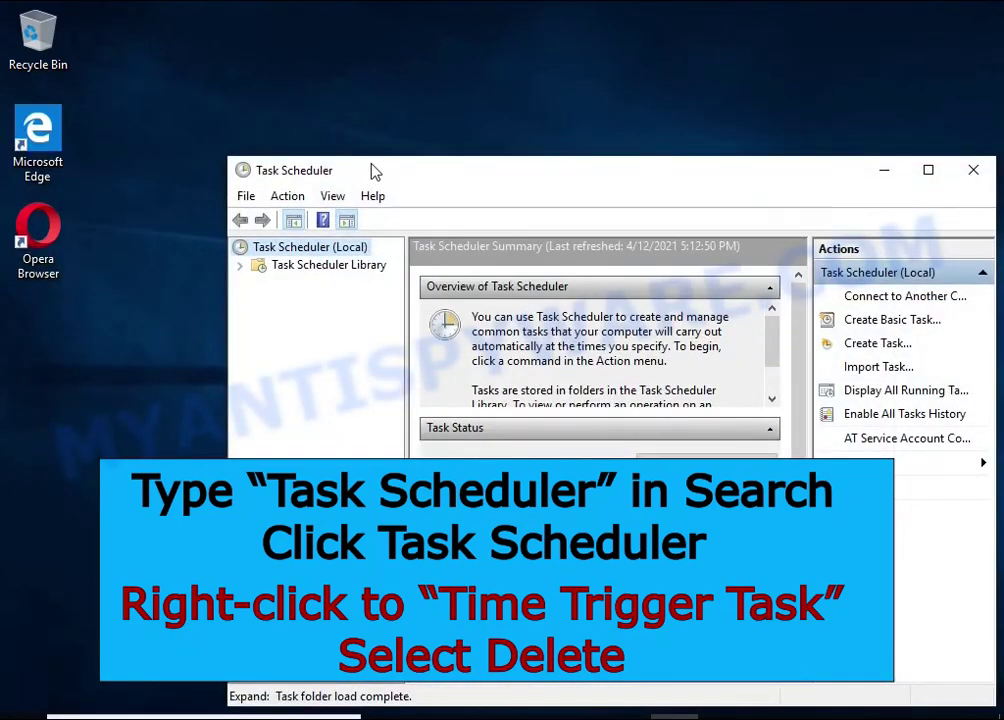
left_click_drag(372, 170, 307, 105)
left_click(302, 205)
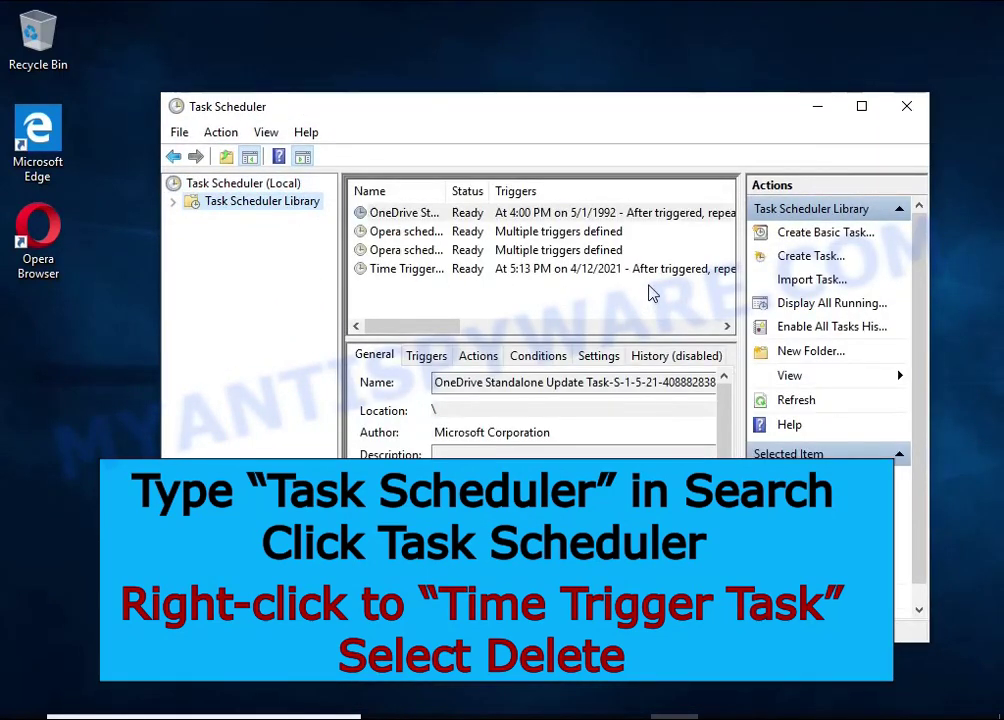
- Delete the scheduled task named Time Trigger Task, confirm the deletion, and close Task Scheduler
left_click(650, 271)
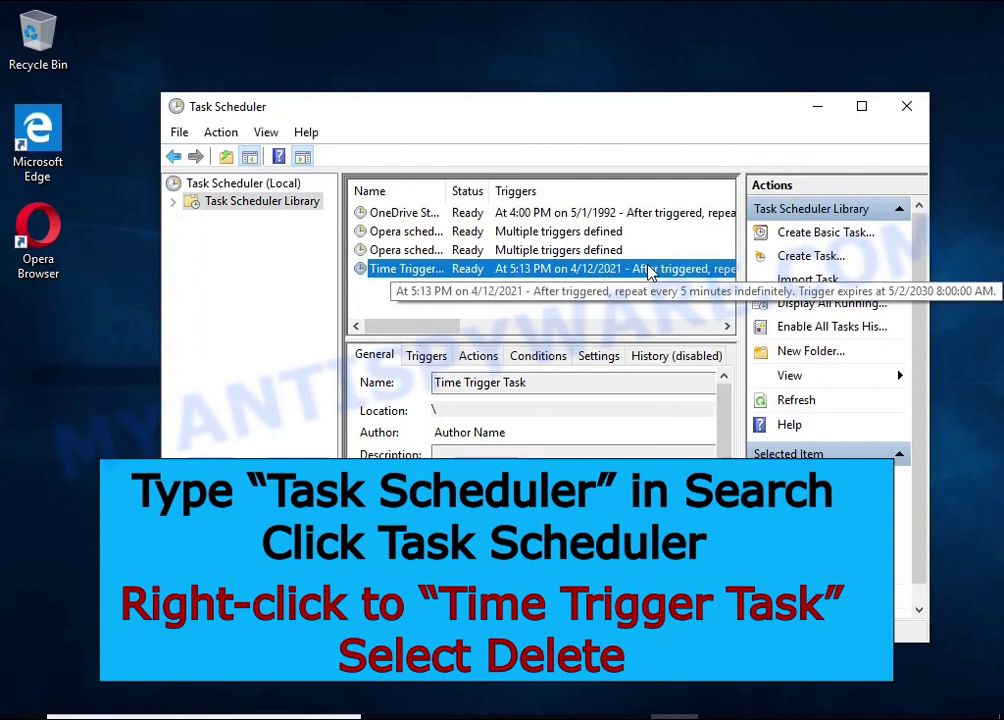
right_click(650, 271)
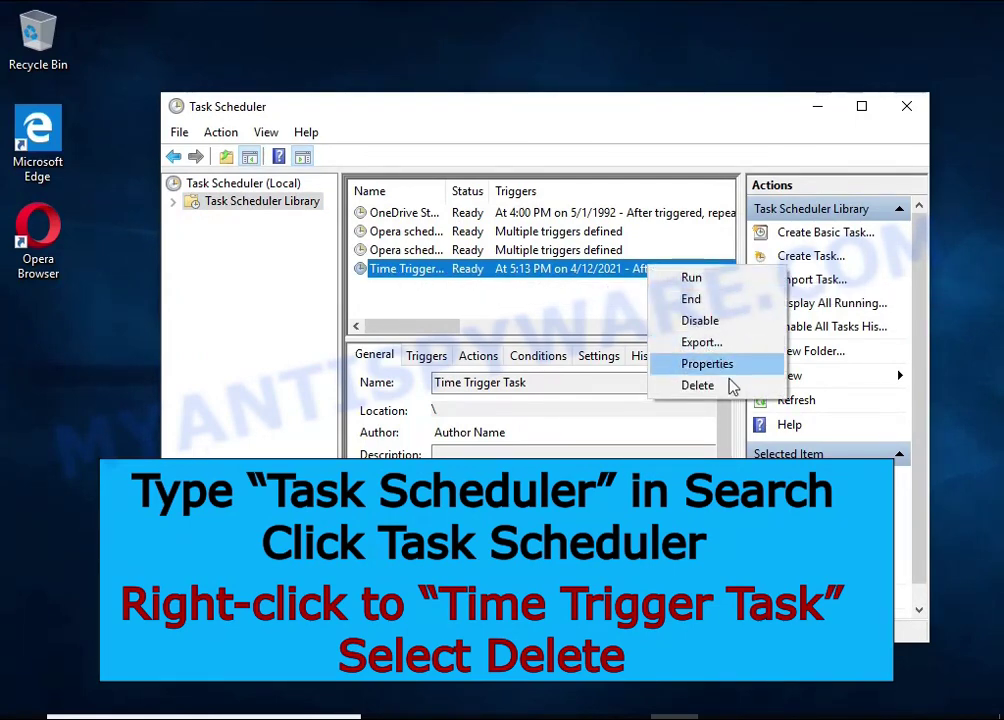
left_click(736, 388)
left_click(505, 443)
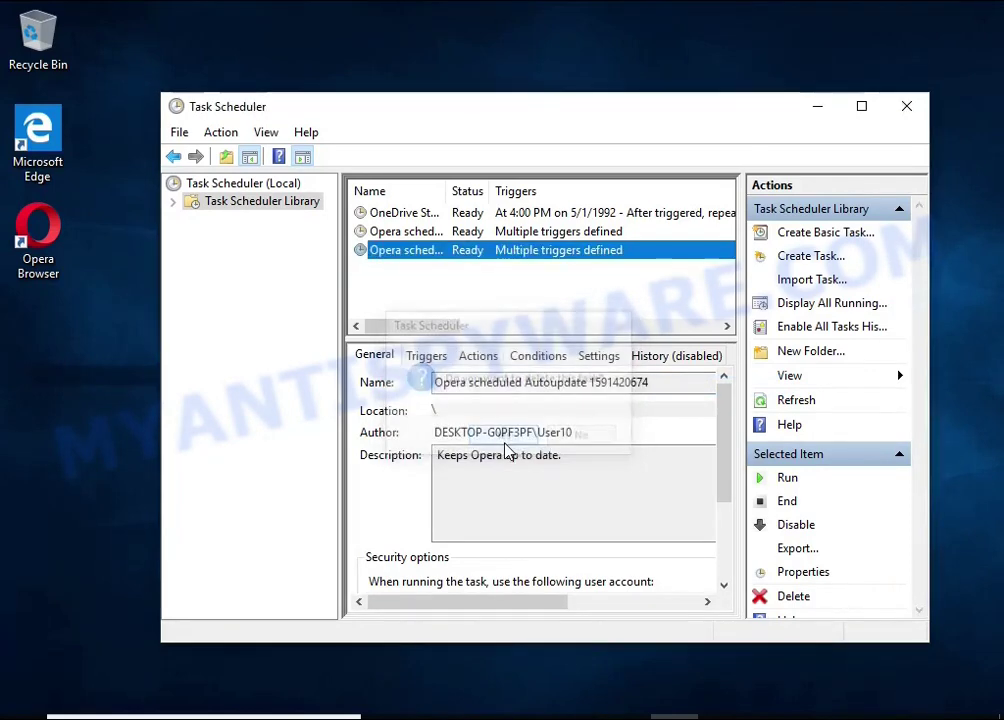
left_click(907, 108)
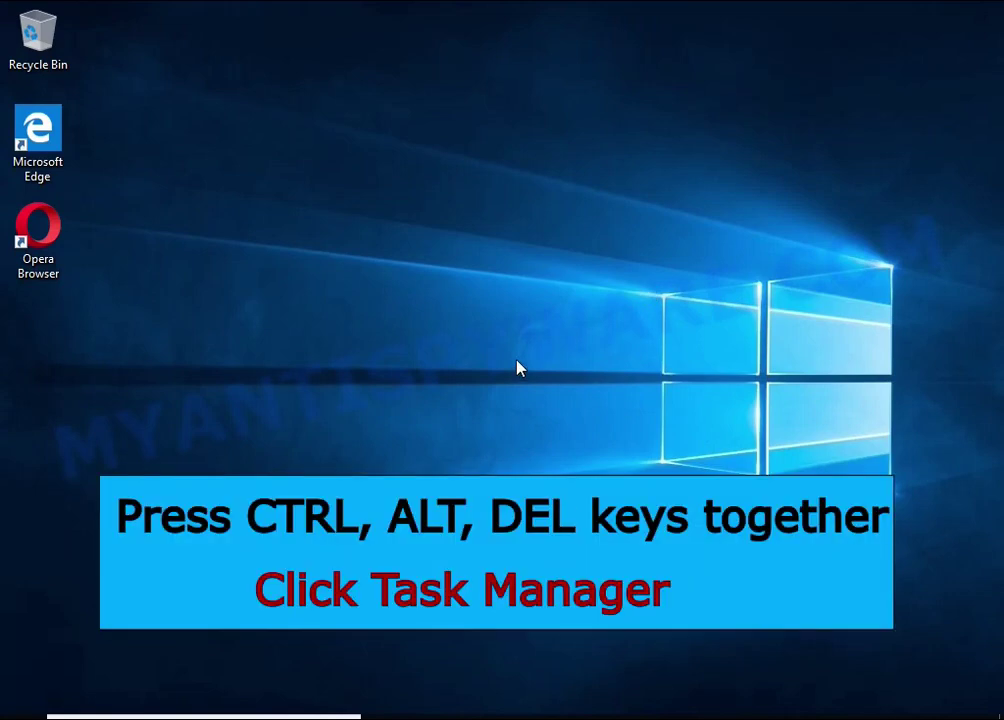
- Launch Task Manager from the Windows security screen, open the file location of the DB07.exe start-up entry, and close Task Manager
key("ctrl+alt+Delete")
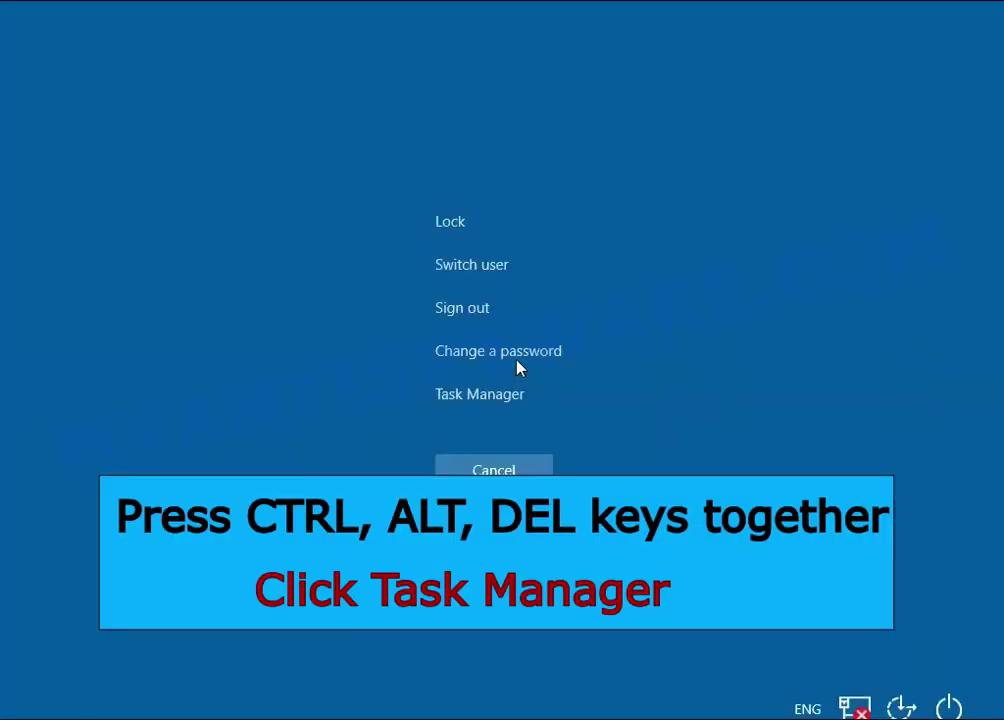
left_click(493, 414)
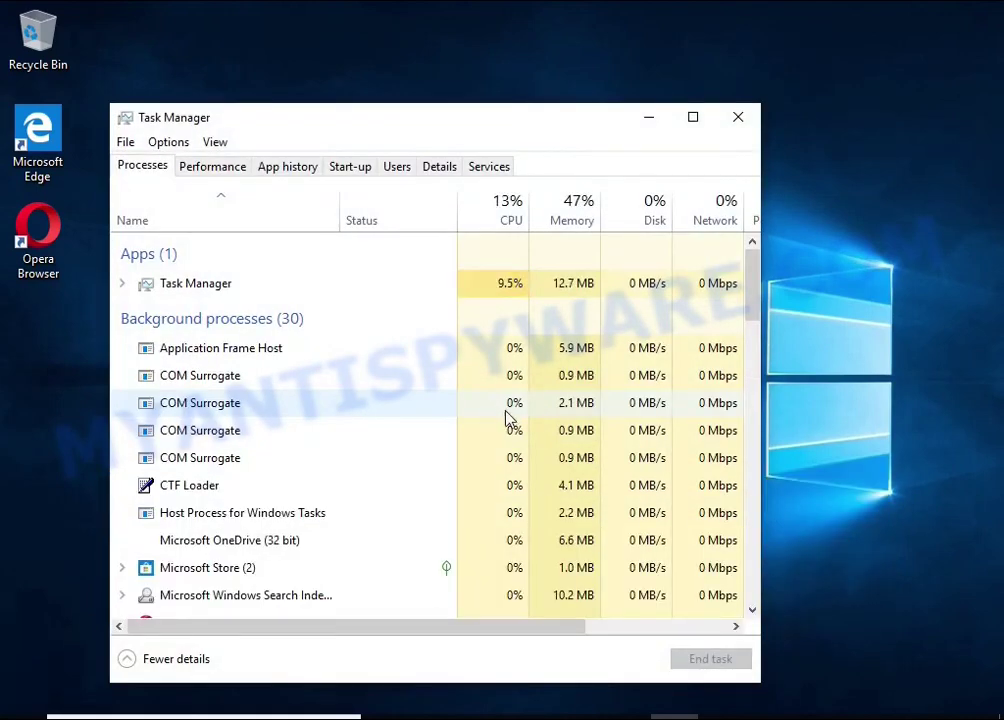
left_click(356, 168)
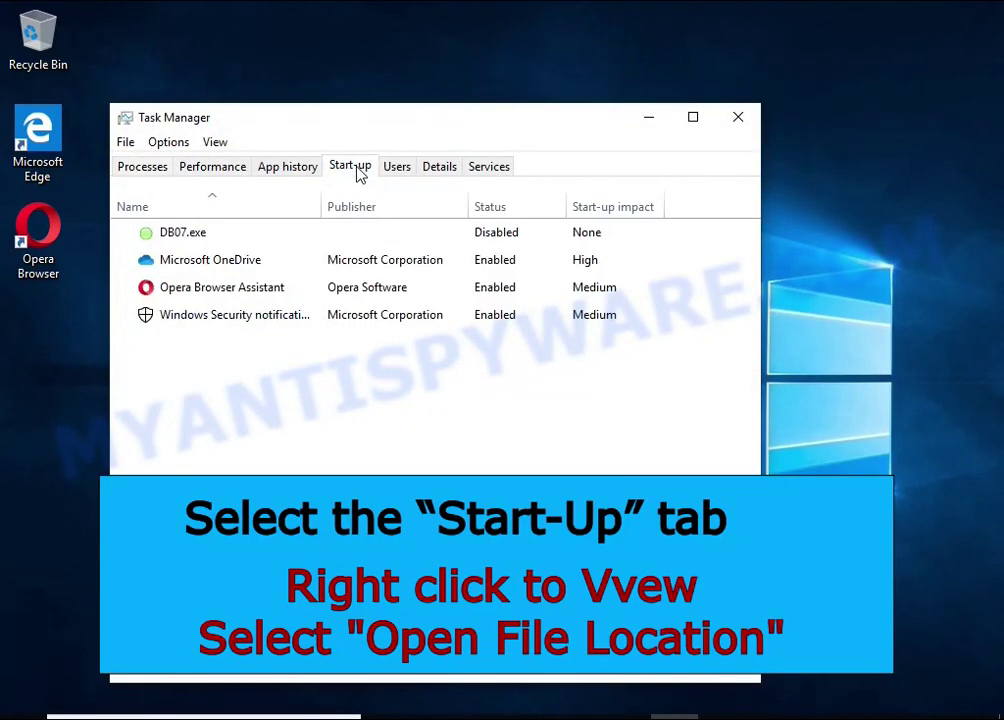
right_click(548, 236)
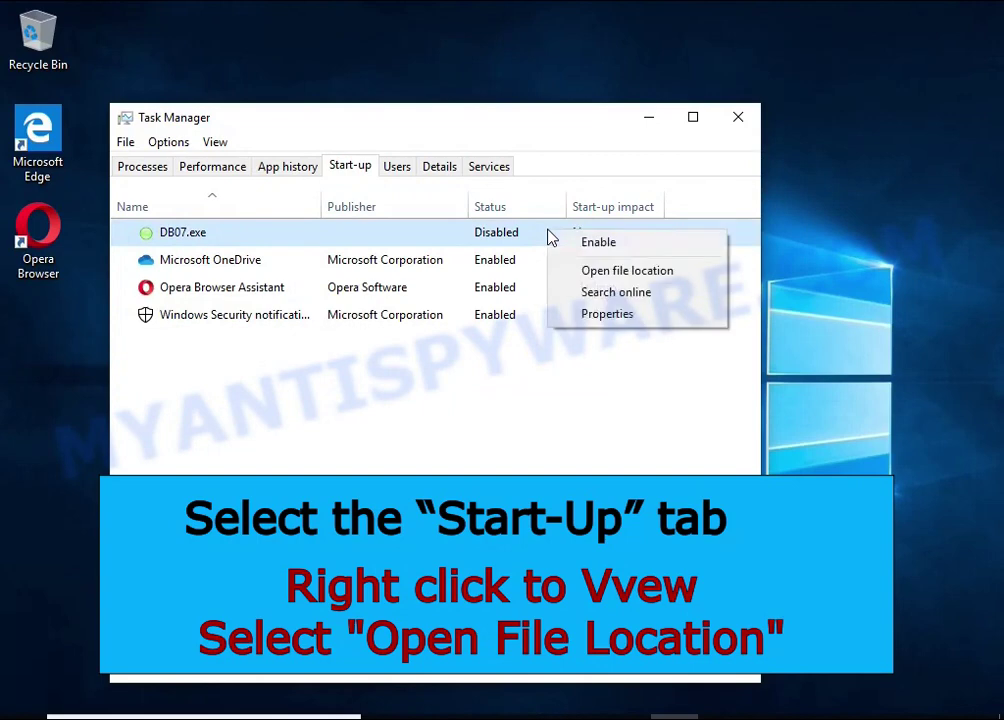
left_click(697, 281)
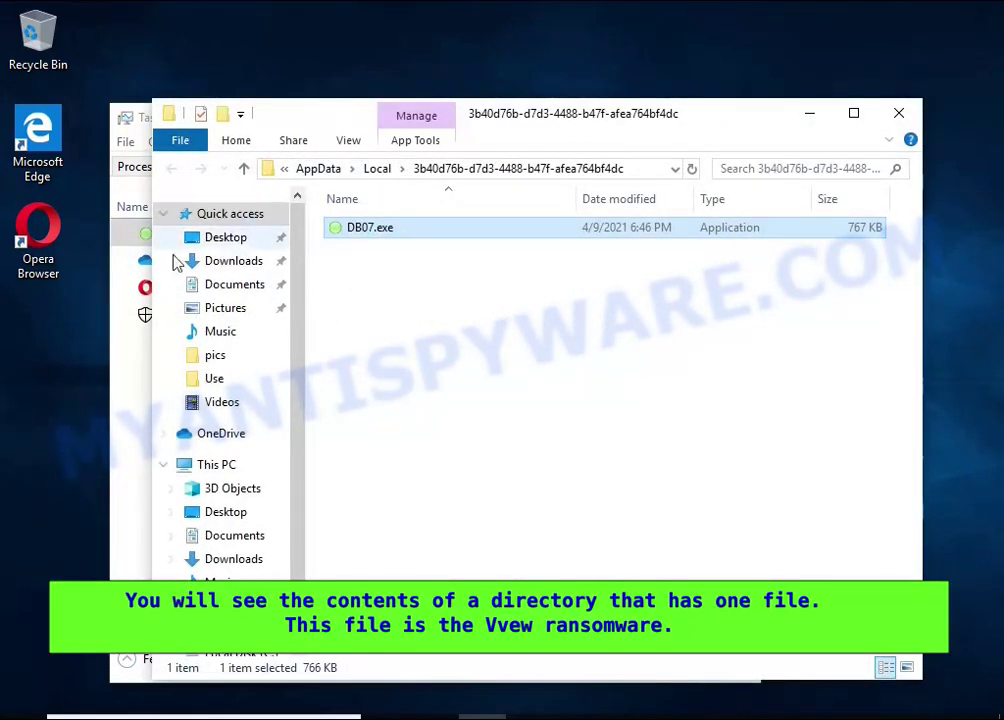
left_click(118, 415)
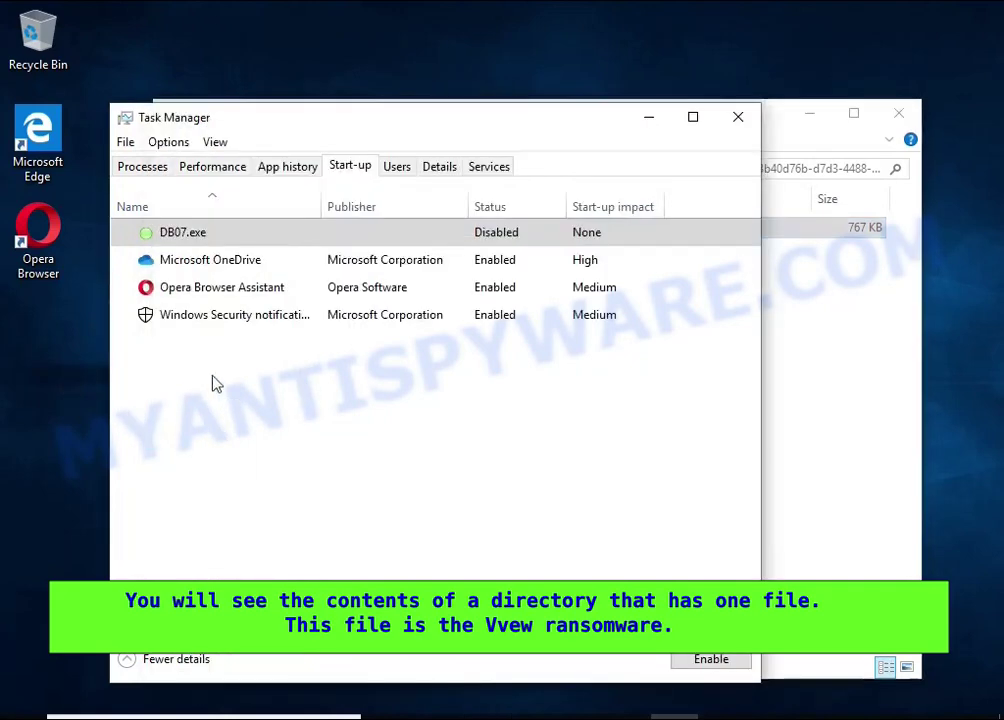
left_click(735, 124)
- Try to delete DB07.exe from its folder, retry once, and cancel the operation
right_click(420, 233)
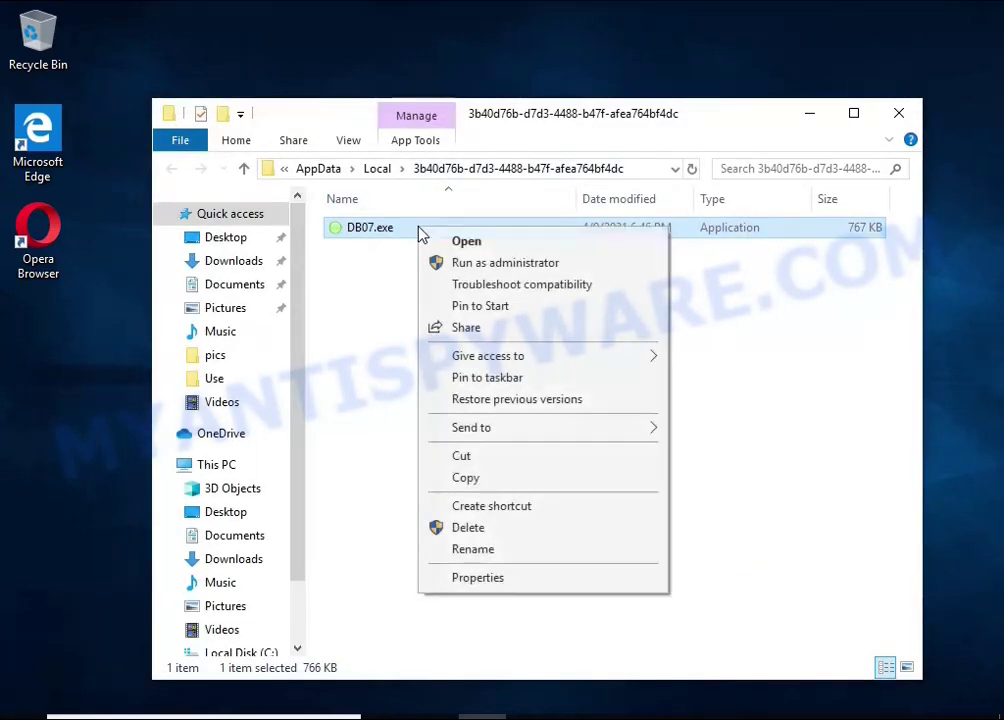
left_click(468, 528)
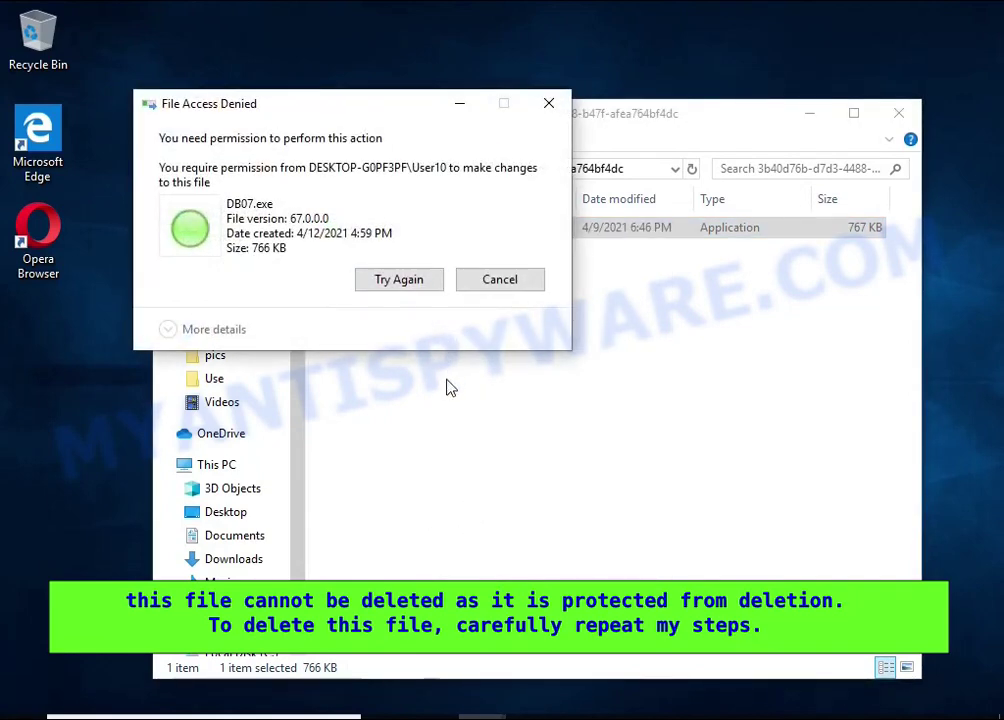
left_click(403, 284)
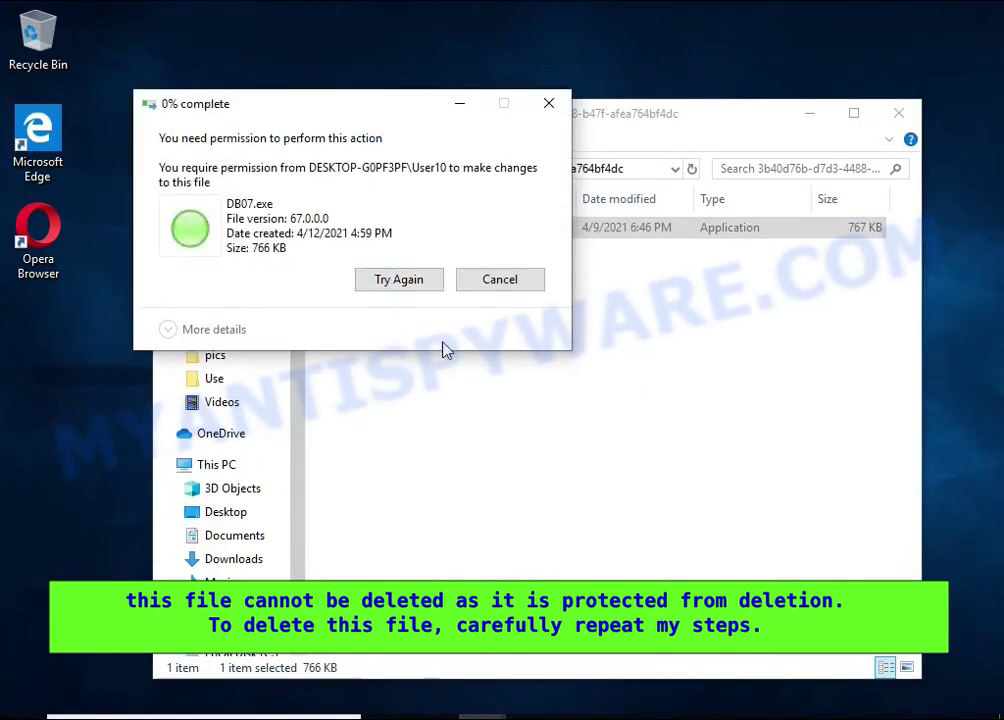
left_click(484, 284)
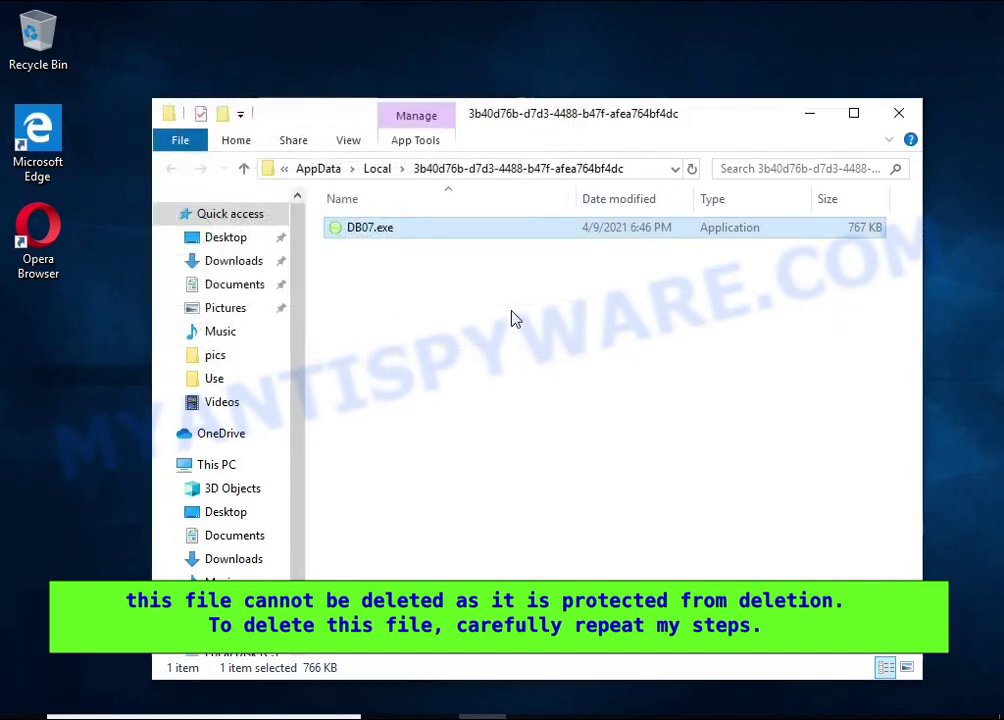
- Disable inheritance in the advanced security settings of DB07.exe, converting the inherited permissions into explicit permissions
right_click(410, 238)
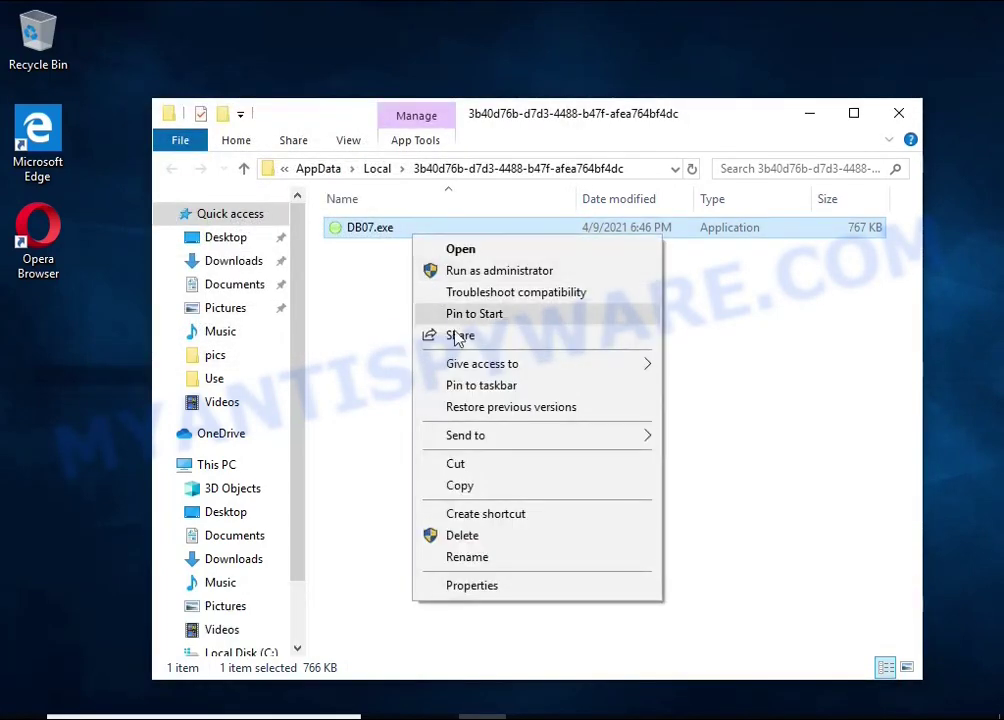
left_click(563, 594)
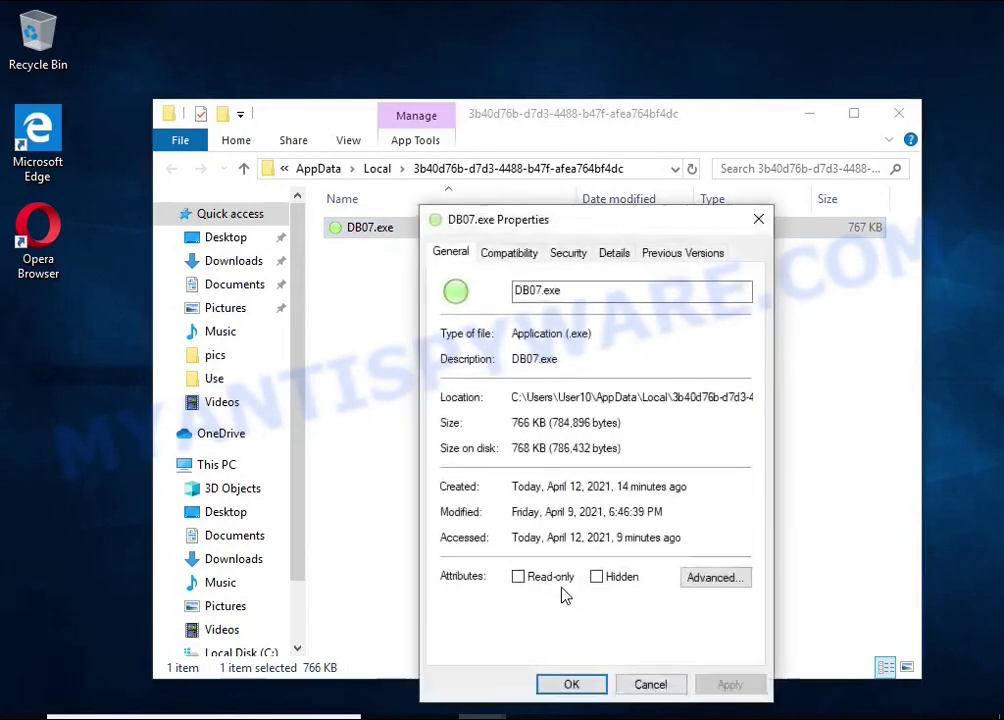
left_click(567, 255)
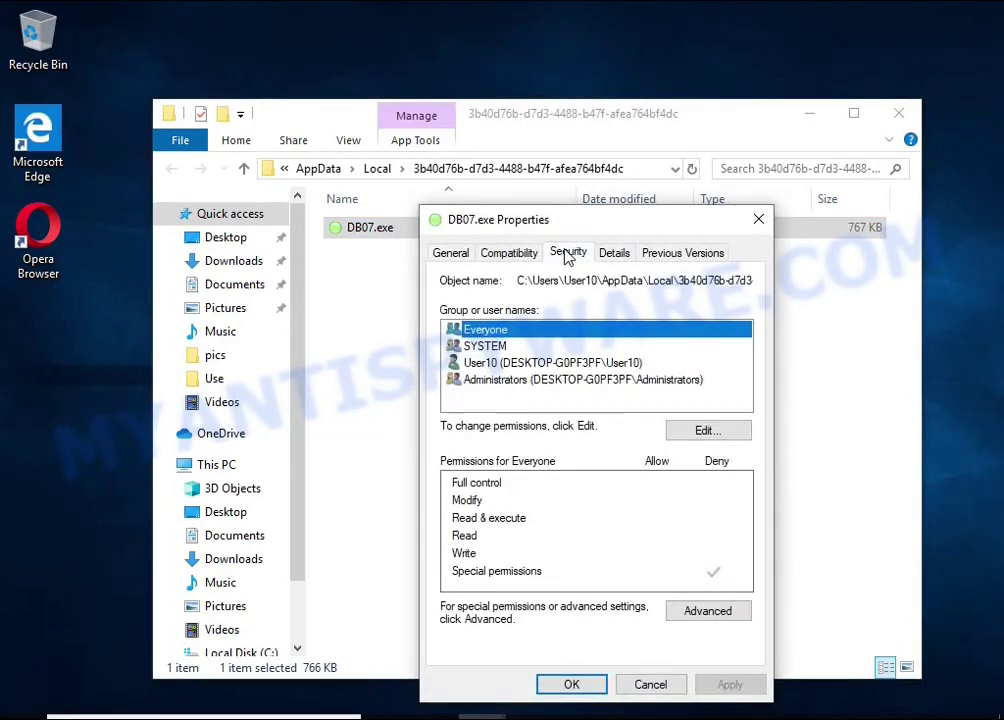
left_click(720, 613)
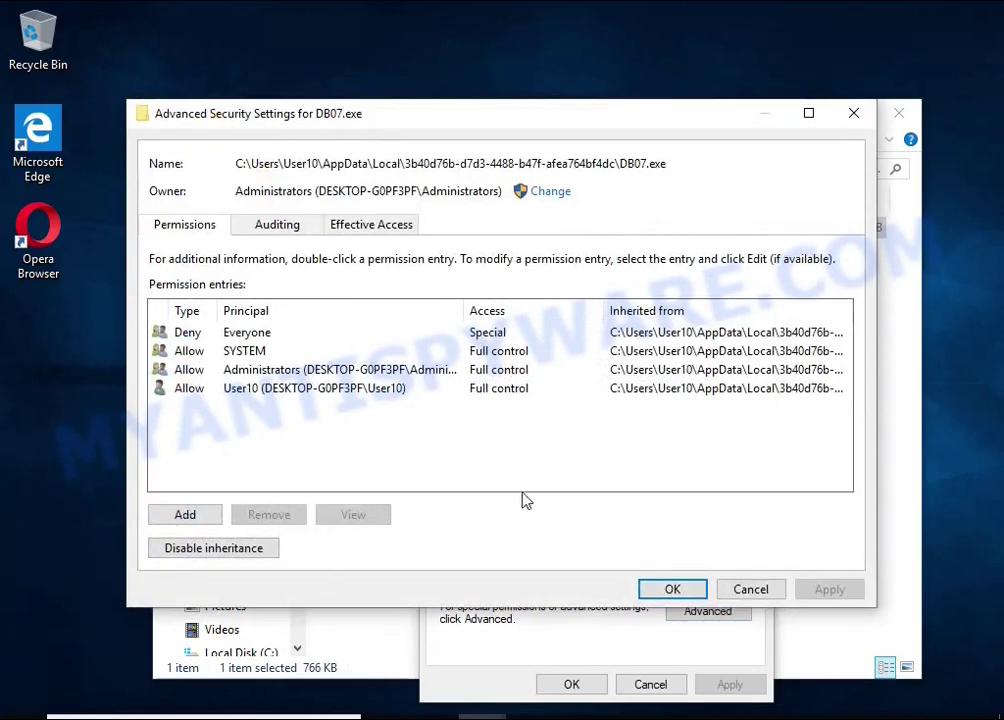
left_click(256, 561)
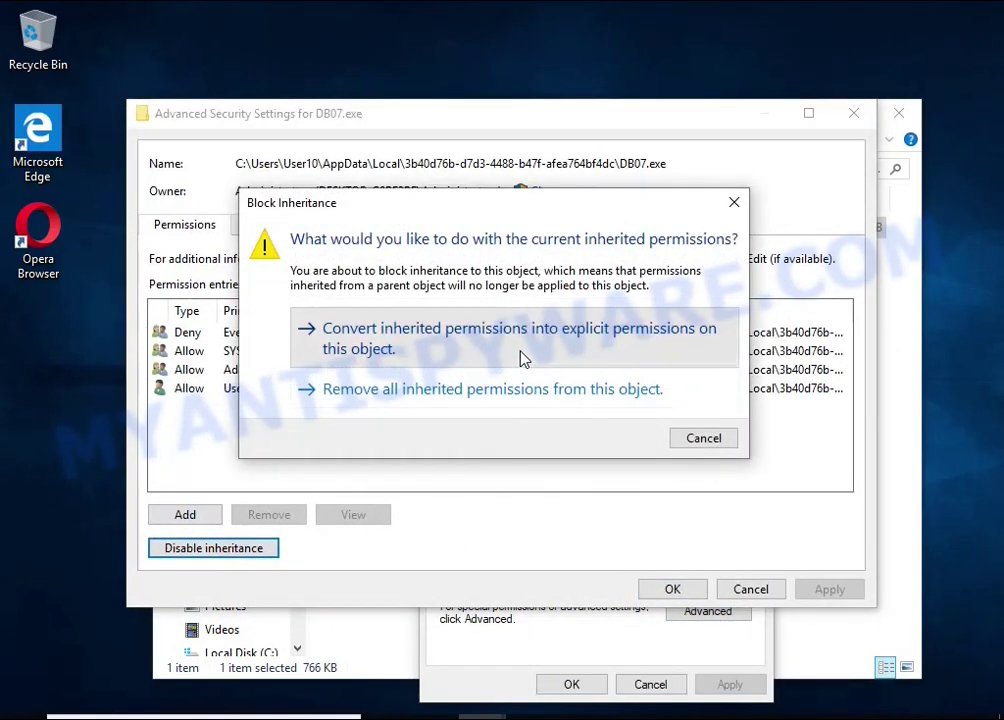
left_click(522, 359)
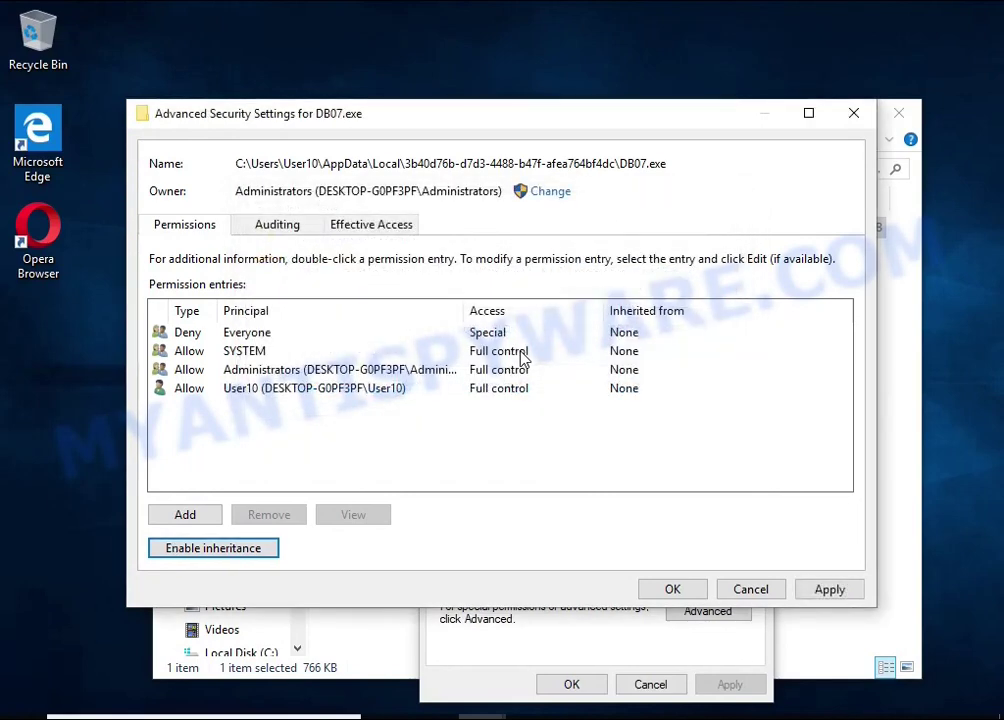
- Remove the Deny permission entry for Everyone from DB07.exe and accept the security and properties changes
left_click(246, 336)
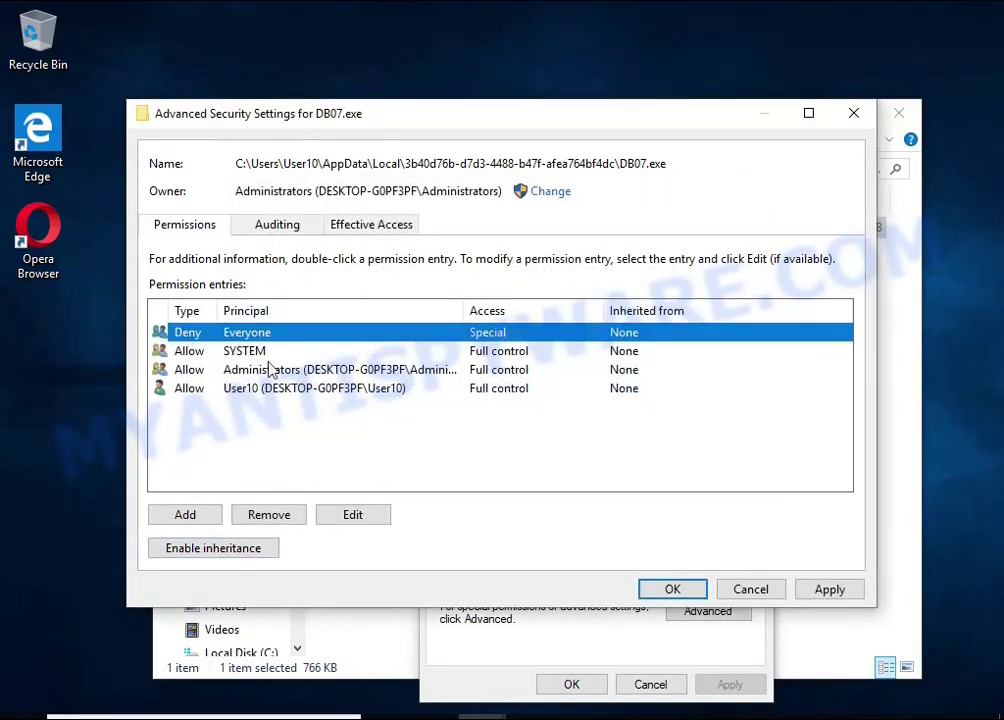
left_click(299, 521)
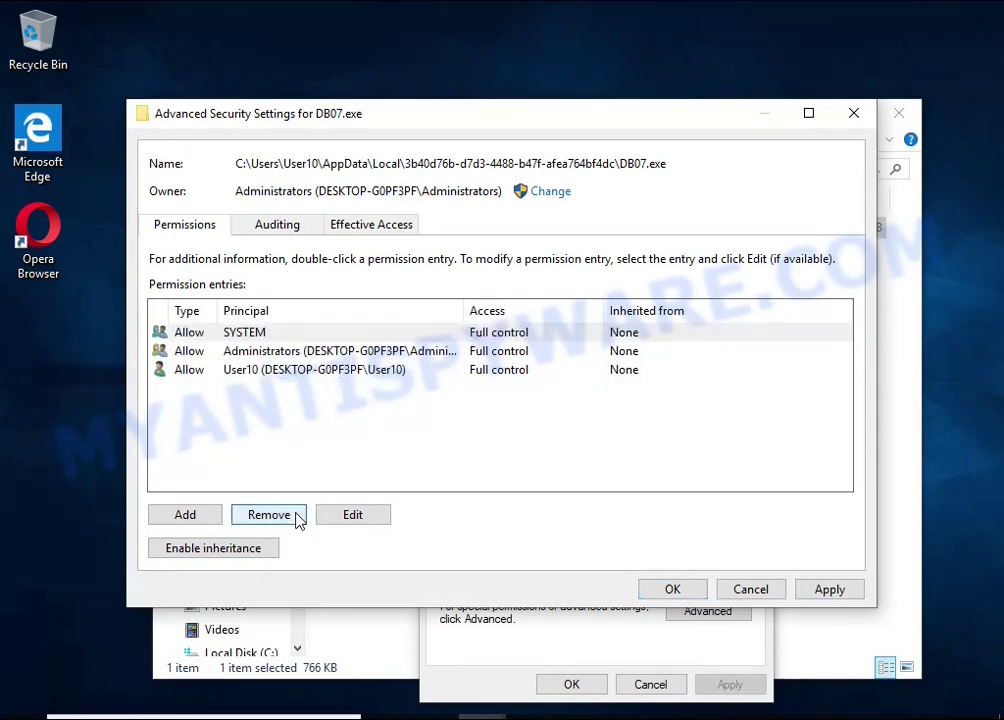
left_click(672, 589)
left_click(573, 684)
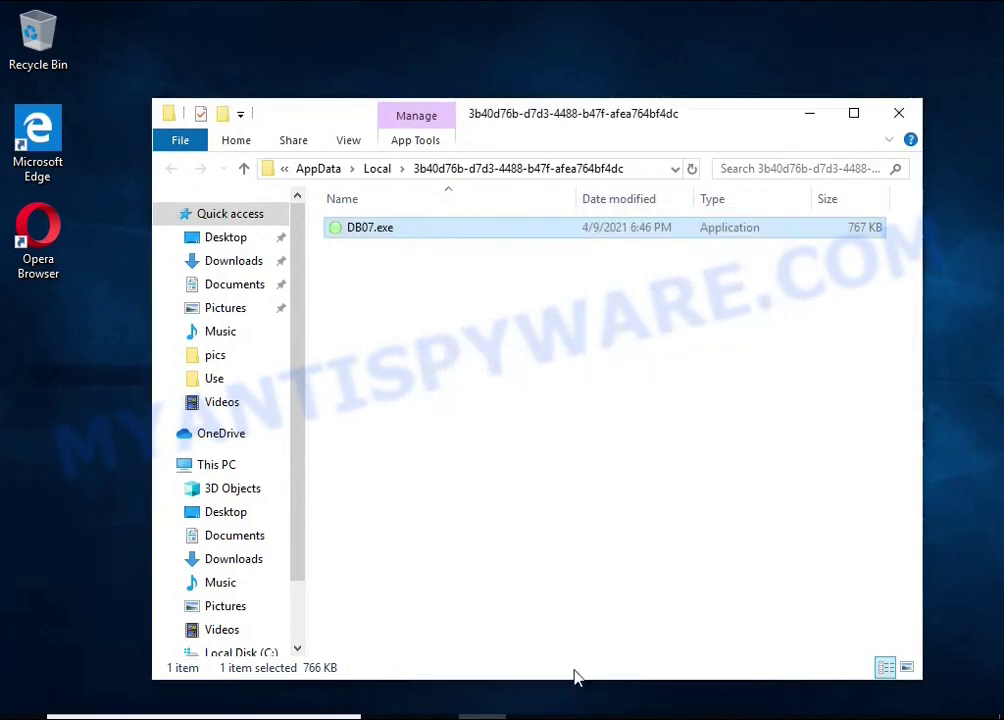
- Delete DB07.exe from its AppData\Local folder and close the File Explorer window
right_click(382, 227)
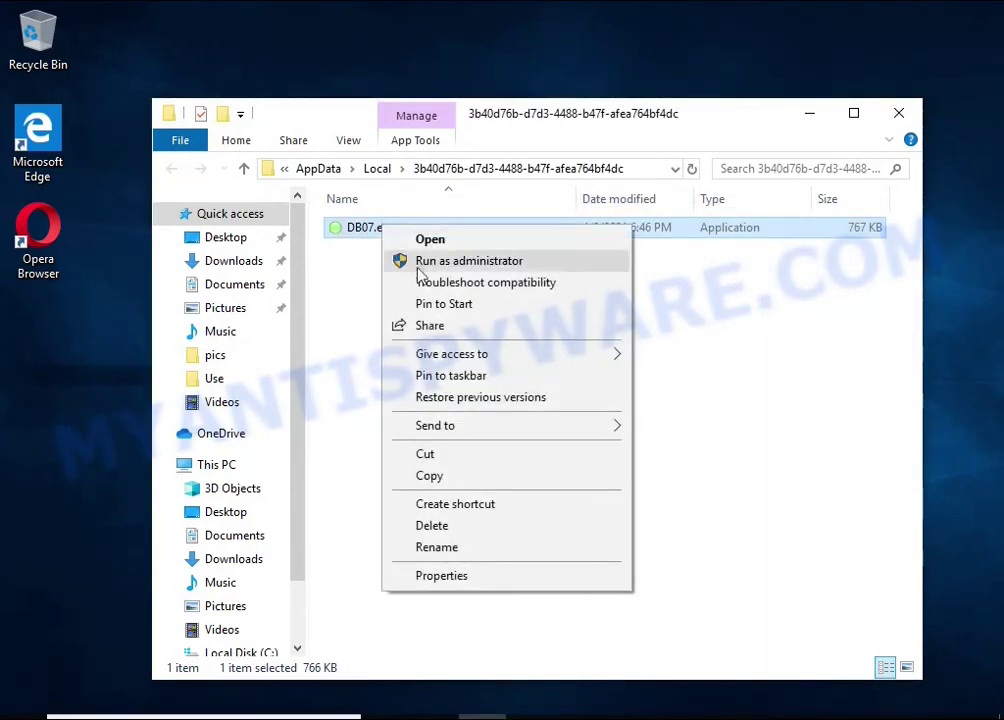
left_click(488, 530)
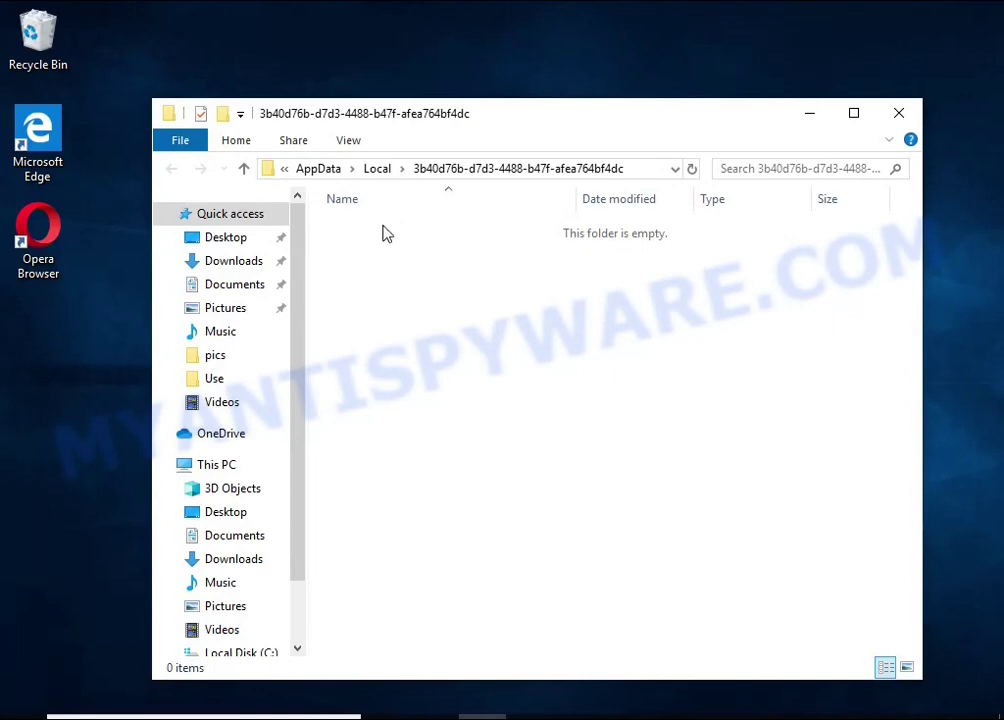
left_click(902, 113)
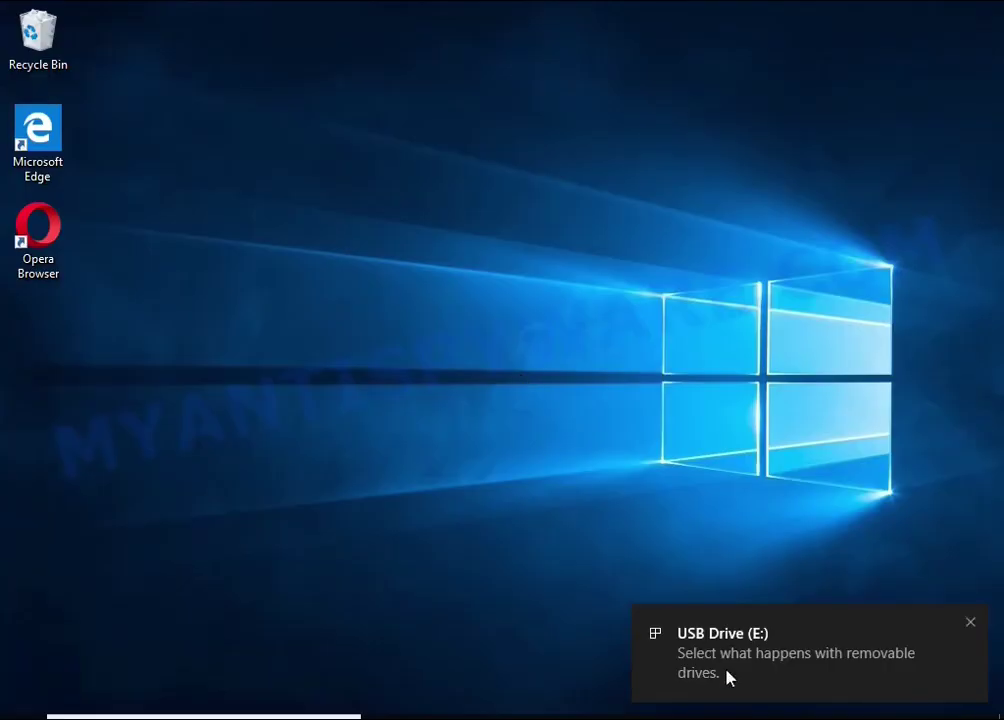
- Open USB Drive (E:) in File Explorer, run decrypt_STOPDjvu.exe and accept its start-up prompts
left_click(744, 659)
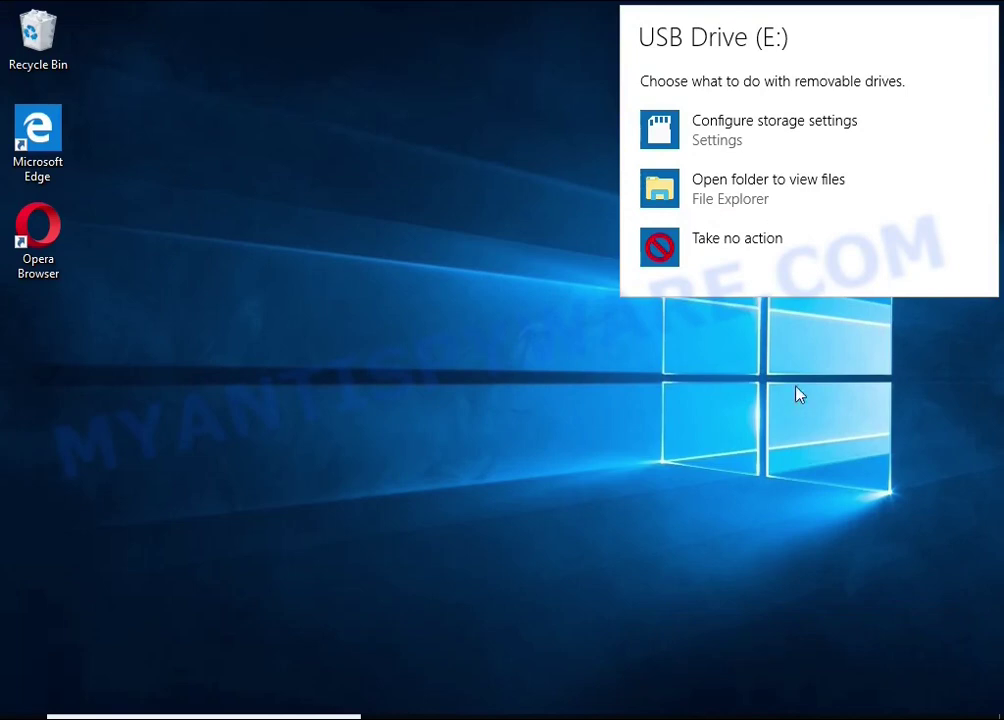
left_click(750, 193)
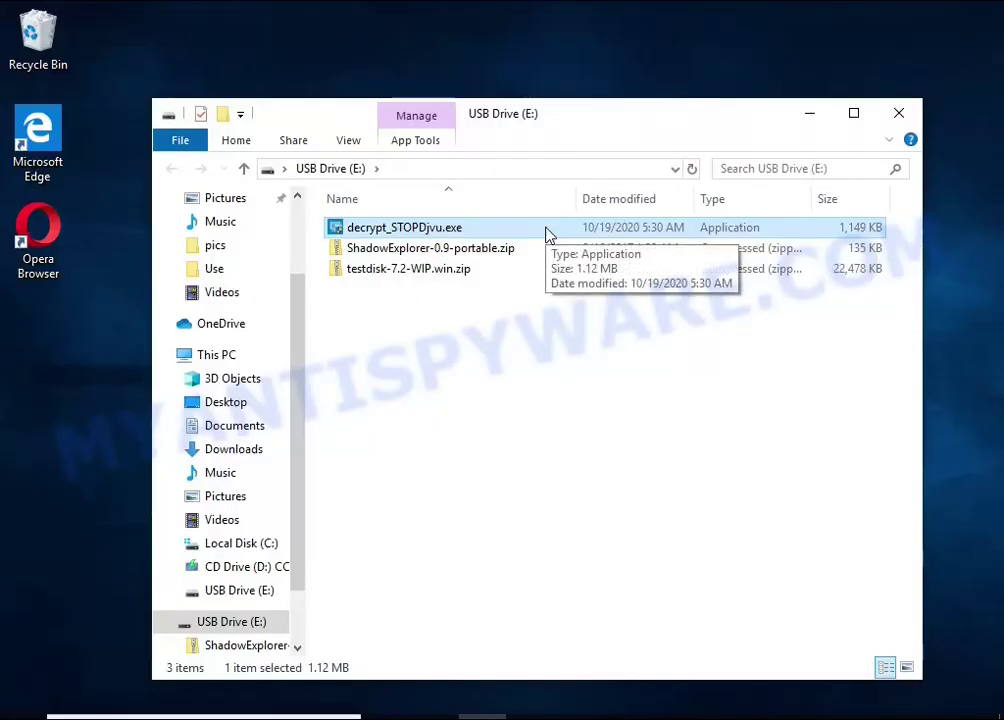
double_click(548, 230)
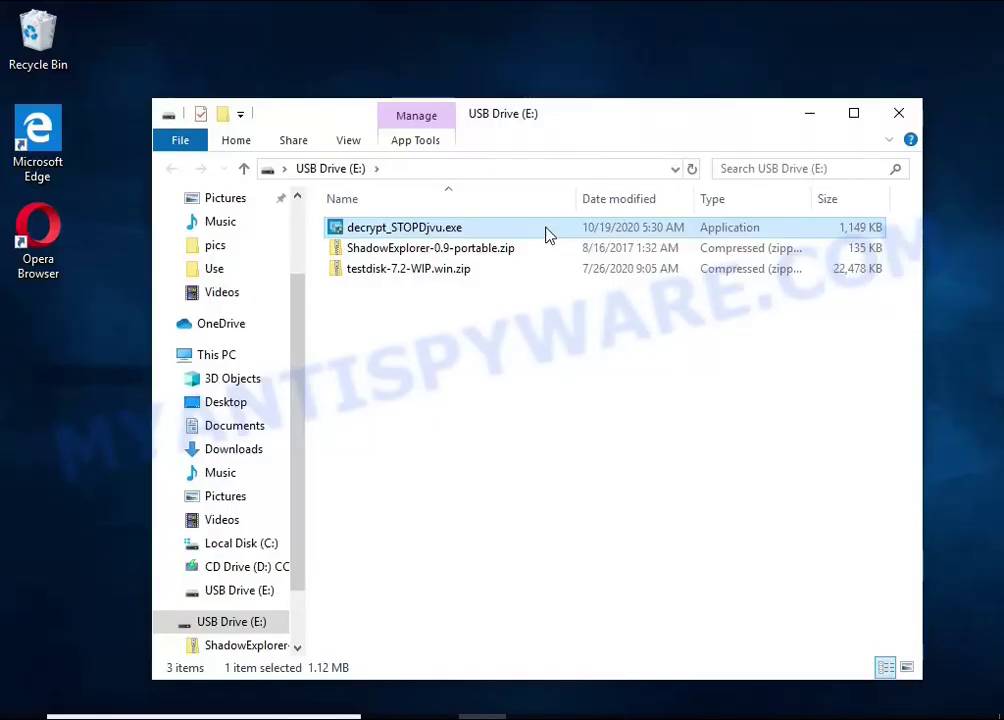
left_click(437, 513)
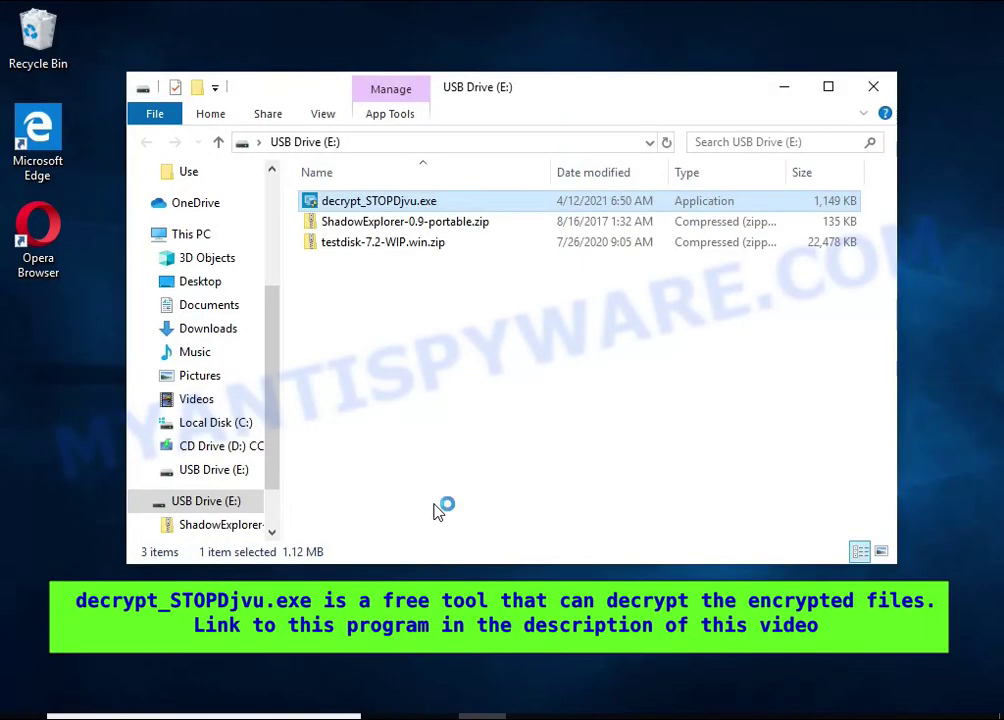
left_click(288, 244)
left_click(568, 499)
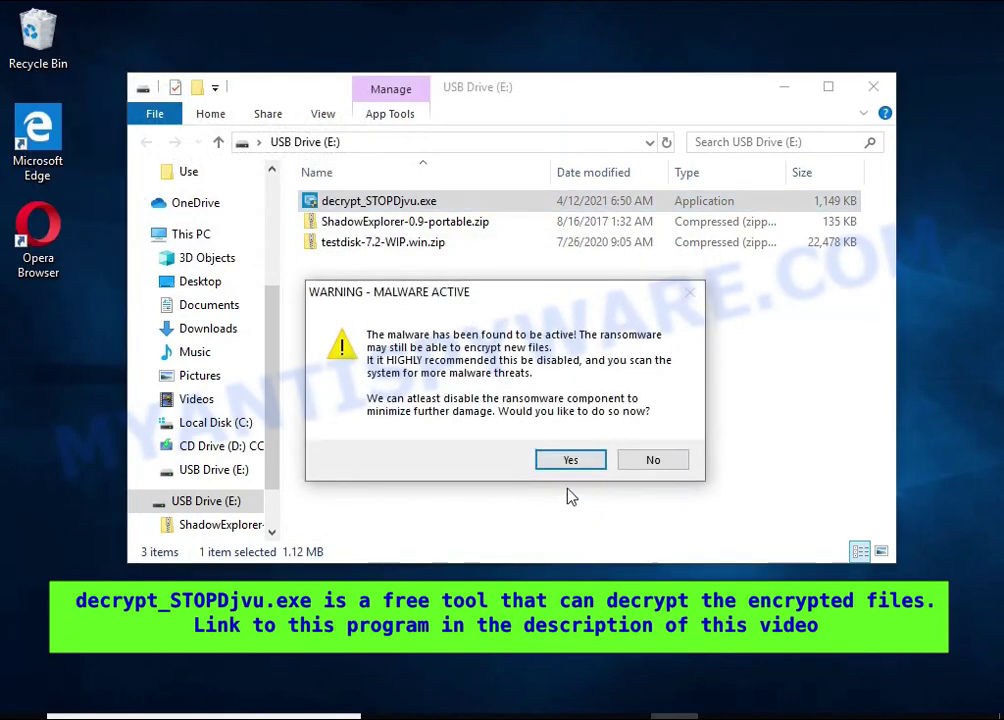
- Let the decryptor disable the active ransomware component and minimize the USB drive window
left_click(574, 456)
left_click(648, 444)
left_click(784, 87)
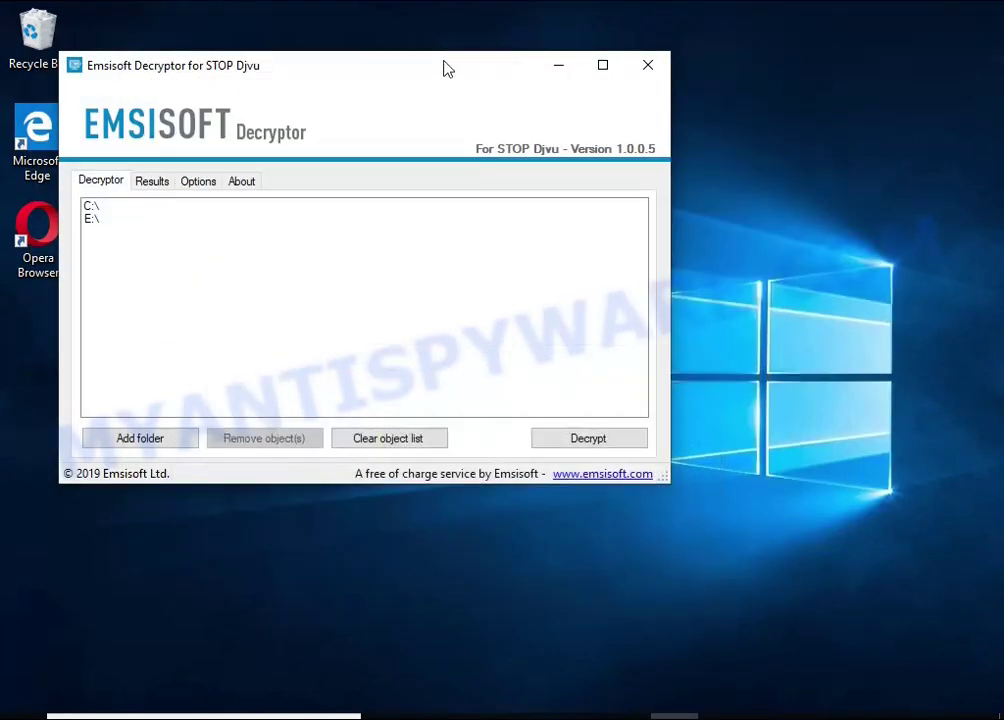
- Reposition the decryptor window and remove E:\ and C:\ from its list of objects to decrypt
left_click_drag(330, 65, 478, 92)
left_click(311, 248)
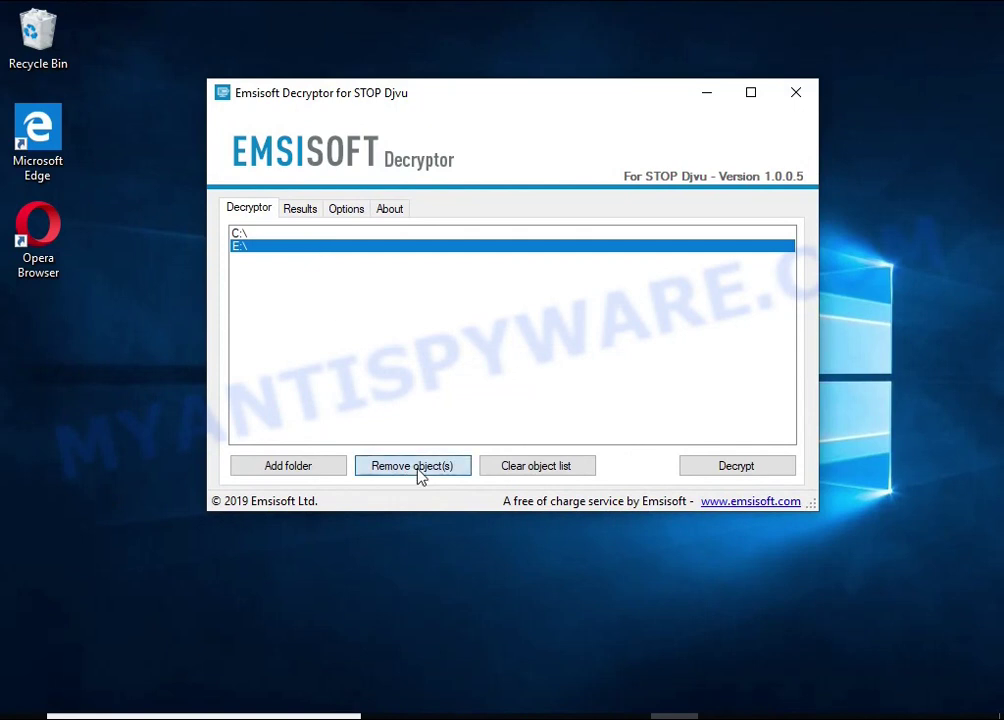
left_click(417, 468)
left_click(282, 240)
left_click(361, 466)
- Add the Documents and Pictures folders to the decryptor's object list
left_click(330, 464)
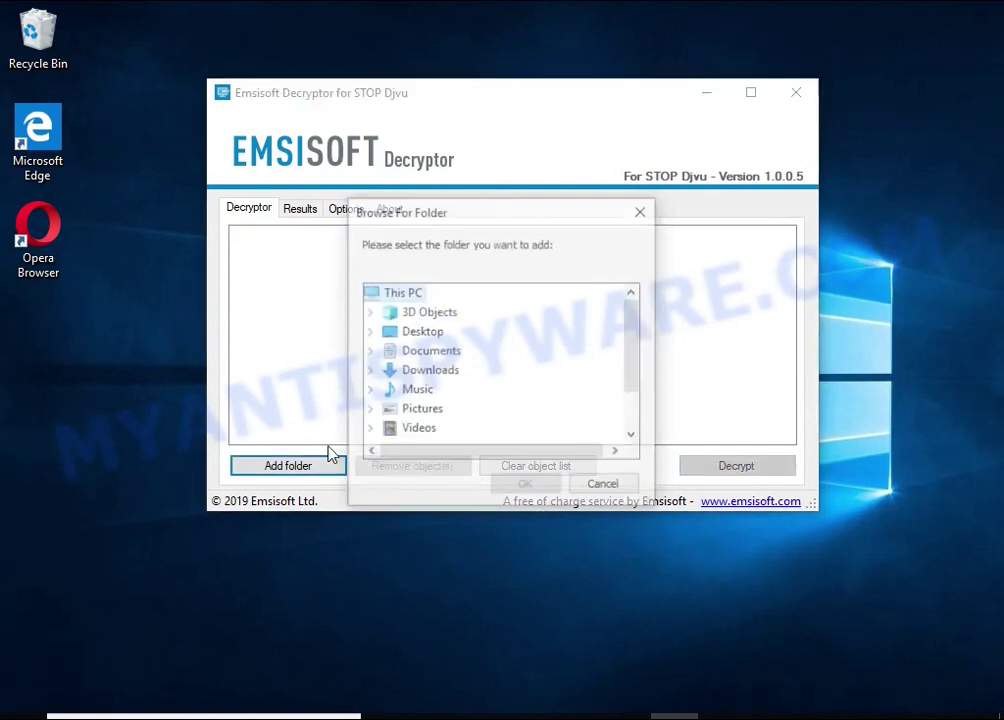
left_click(440, 350)
left_click(525, 483)
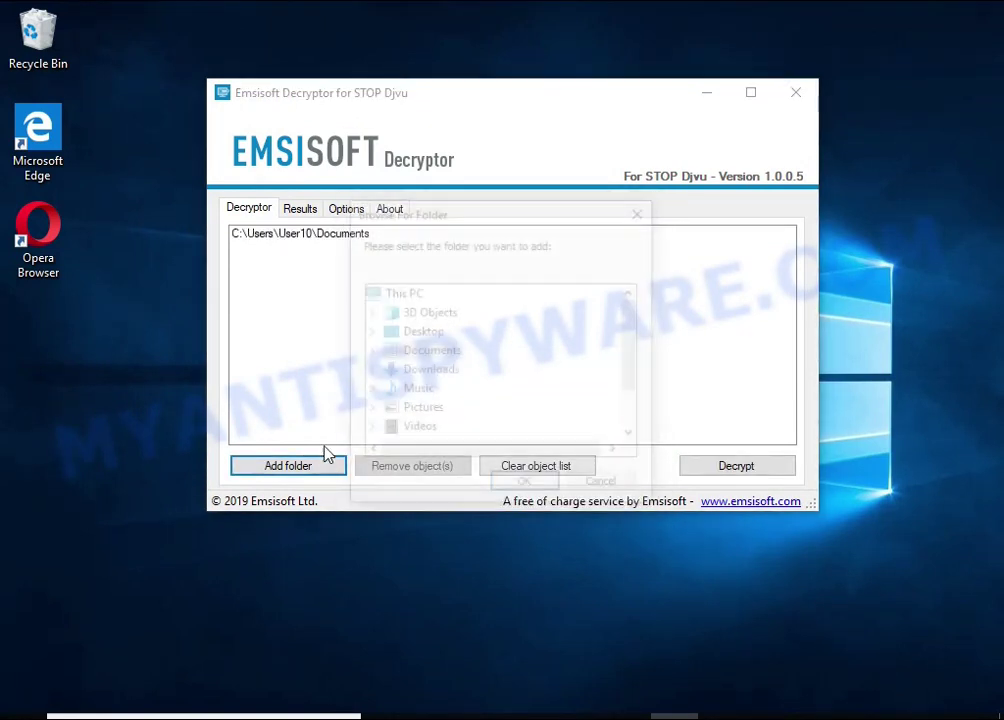
left_click(423, 407)
left_click(522, 483)
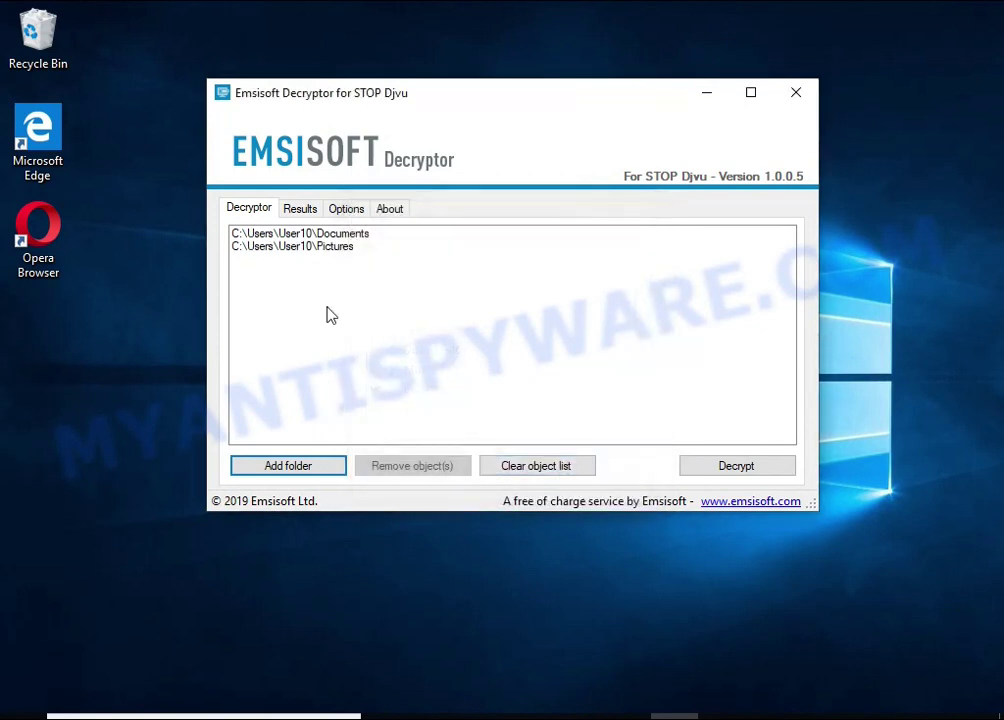
- Start decrypting the files in the listed Documents and Pictures folders
left_click(295, 234)
left_click(300, 246)
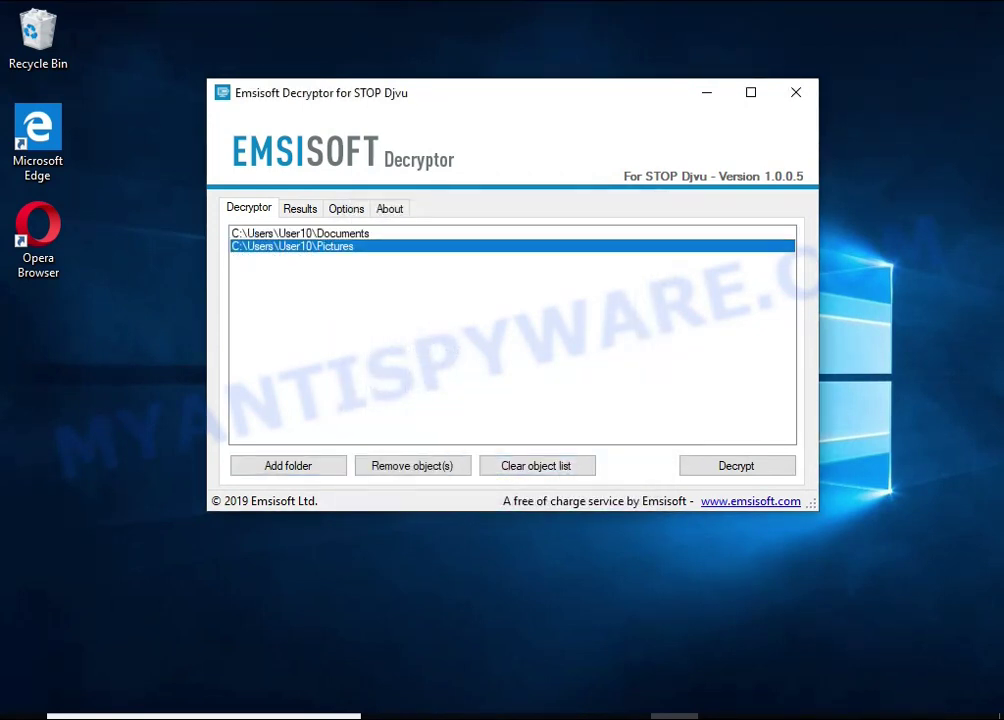
left_click(757, 468)
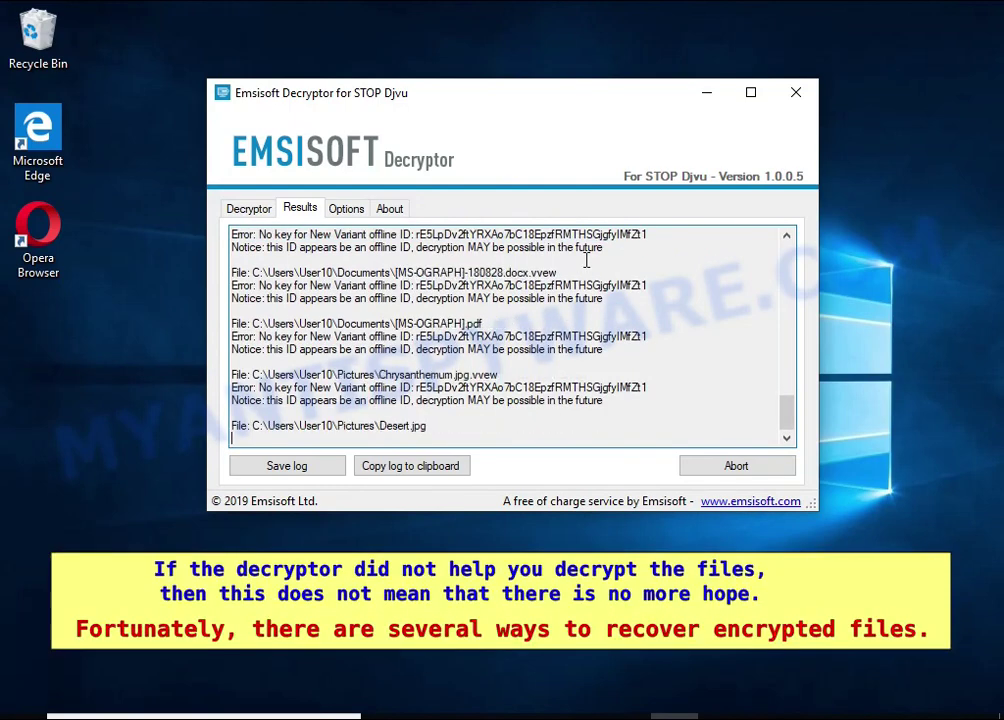
- Examine the key error, ID and decryption notice in the results log, and close the decryptor
left_click_drag(421, 371, 492, 371)
double_click(512, 387)
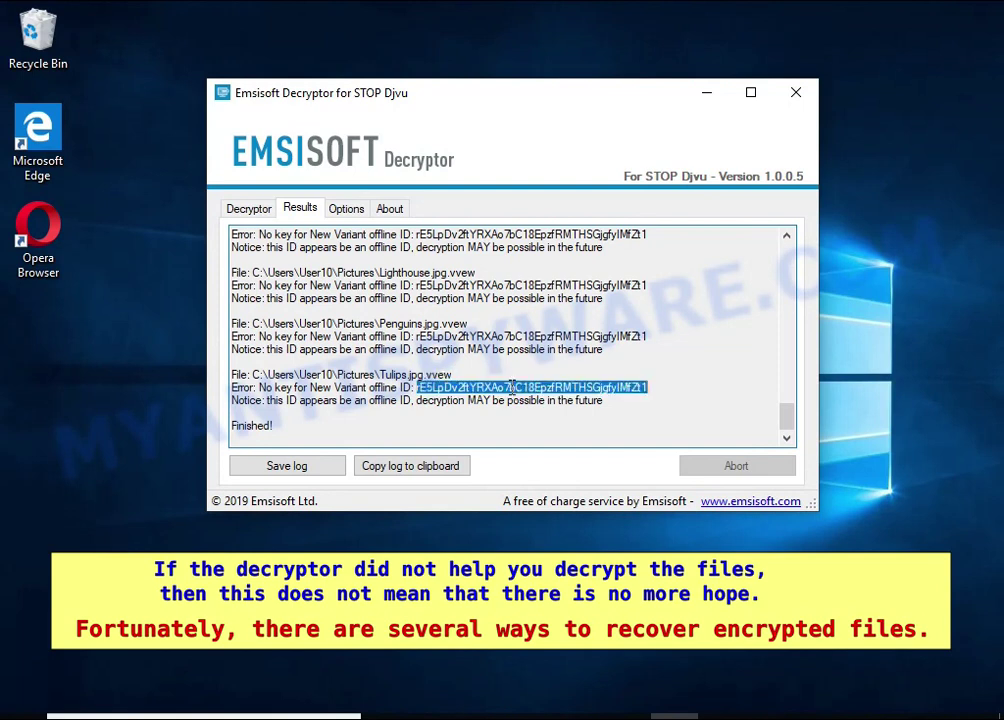
double_click(383, 400)
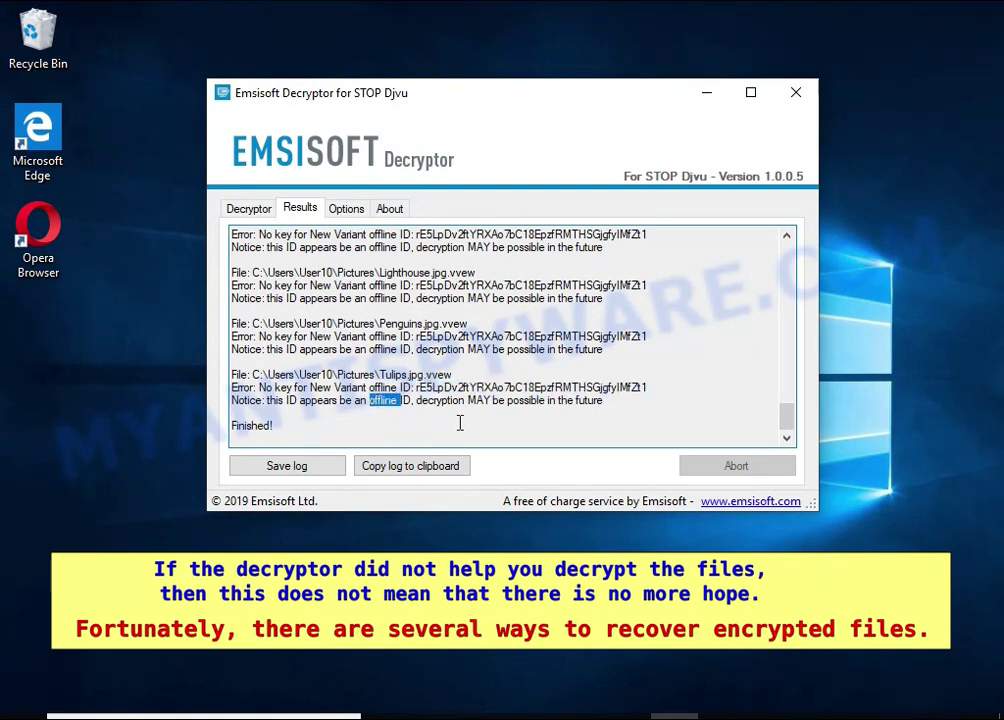
double_click(440, 400)
left_click(476, 400)
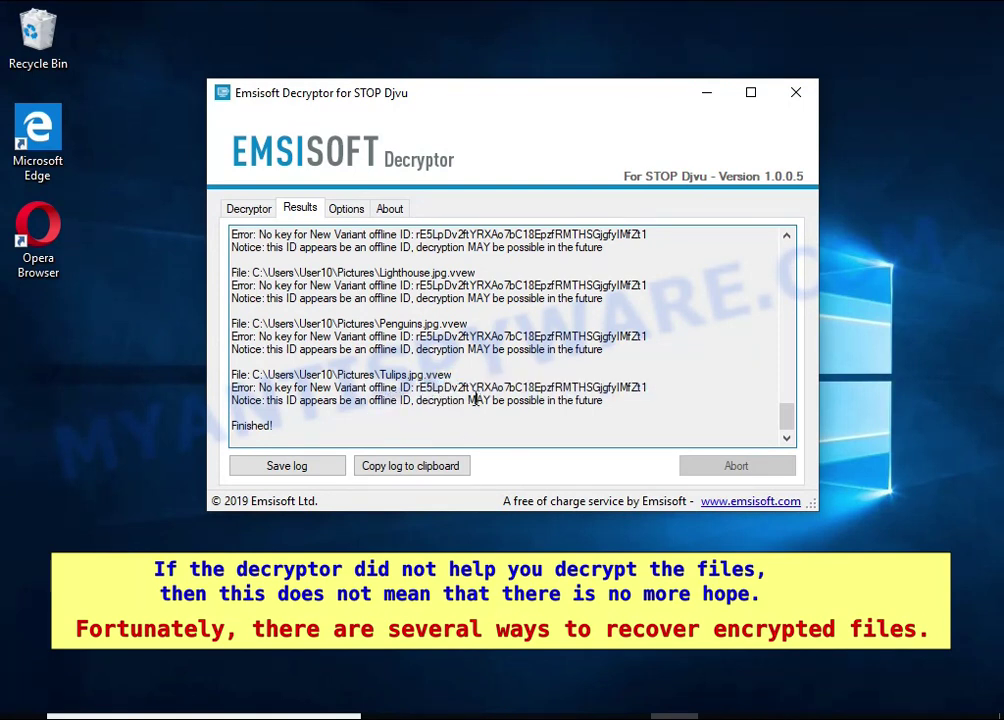
double_click(588, 400)
left_click(793, 95)
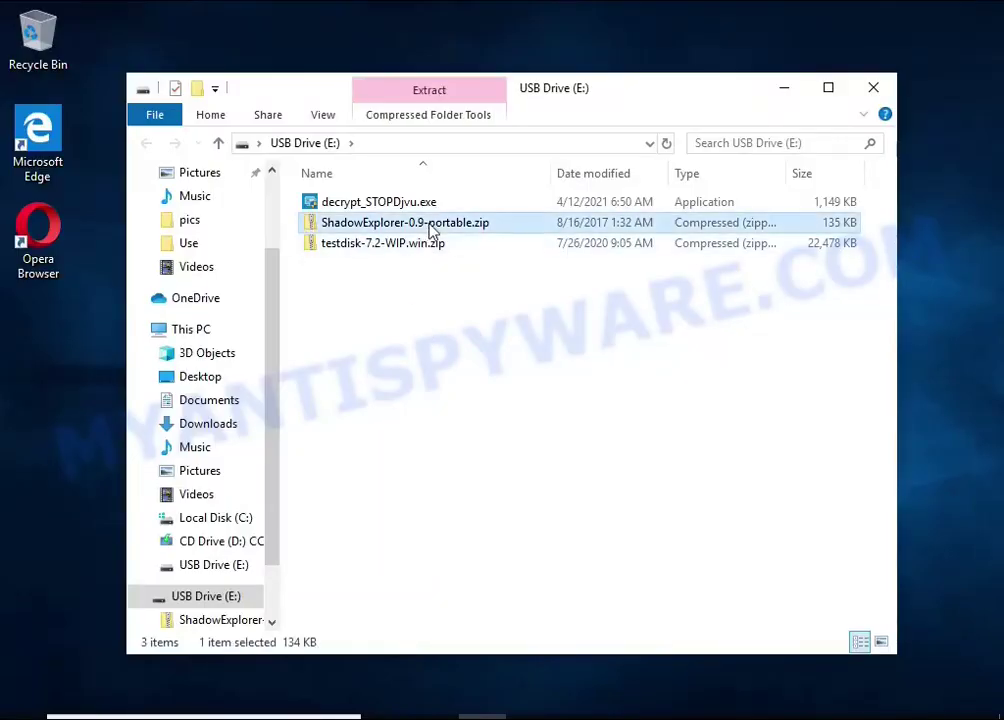
- Extract ShadowExplorer-0.9-portable.zip to E:\ShadowExplorer-0.9-portable and close the original USB drive window
right_click(538, 228)
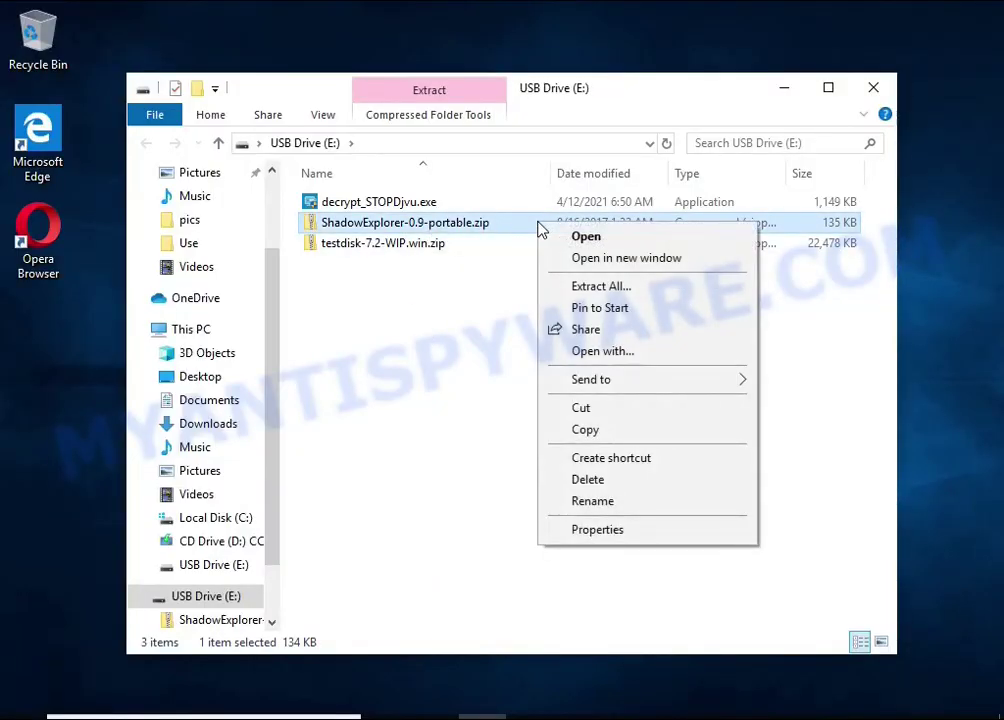
left_click(659, 289)
left_click(692, 560)
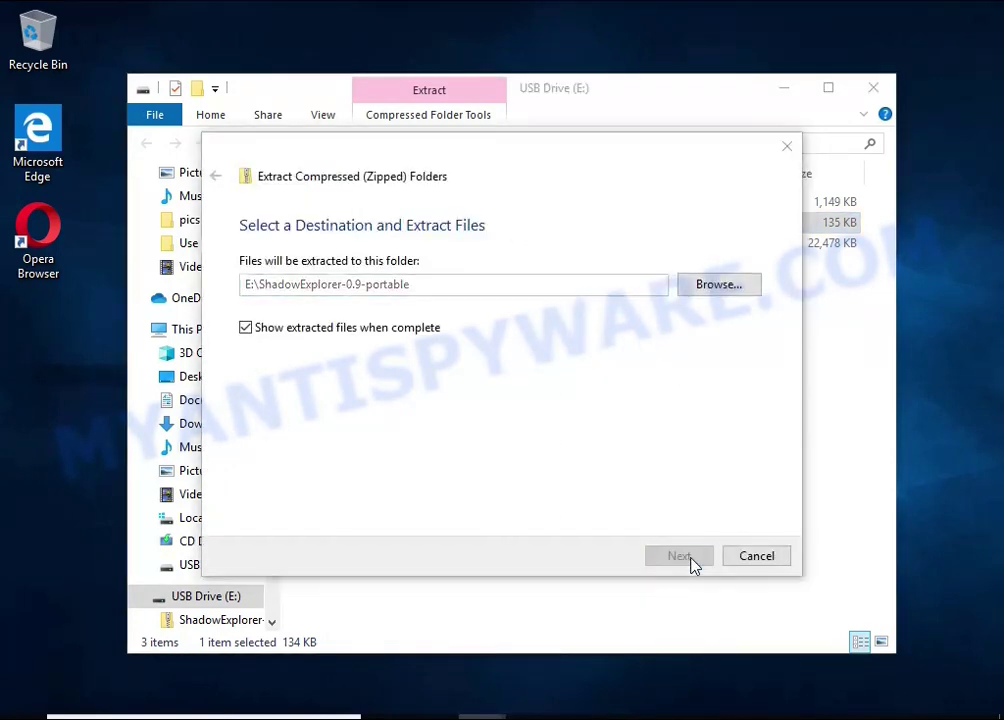
left_click(873, 87)
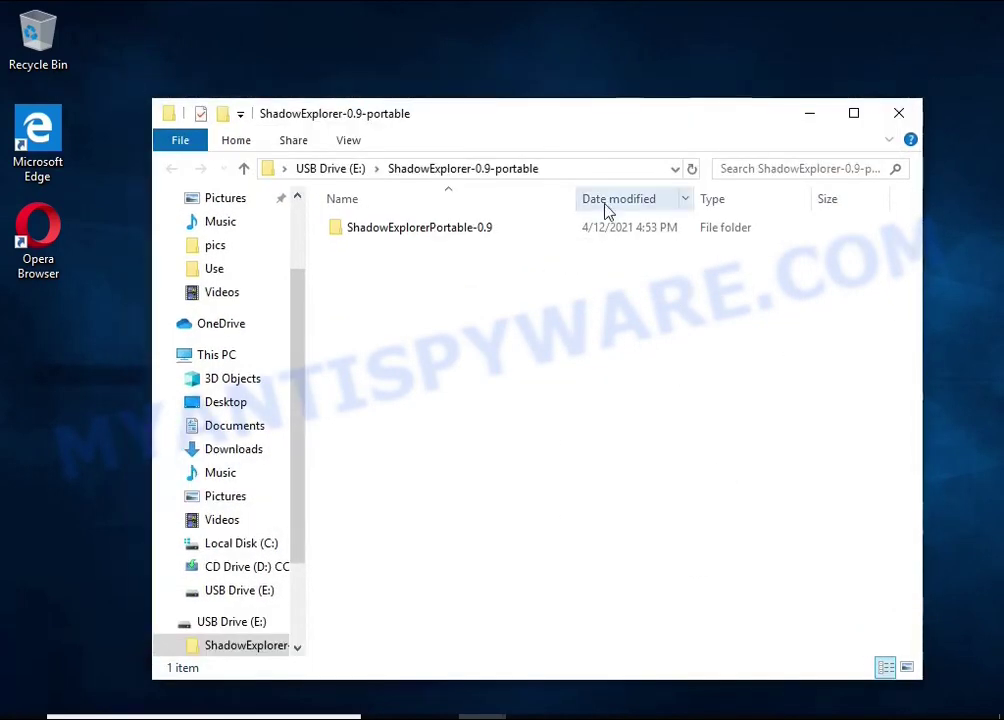
- Run ShadowExplorerPortable.exe from the ShadowExplorerPortable-0.9 folder and allow it to make changes to the device
double_click(527, 234)
double_click(533, 270)
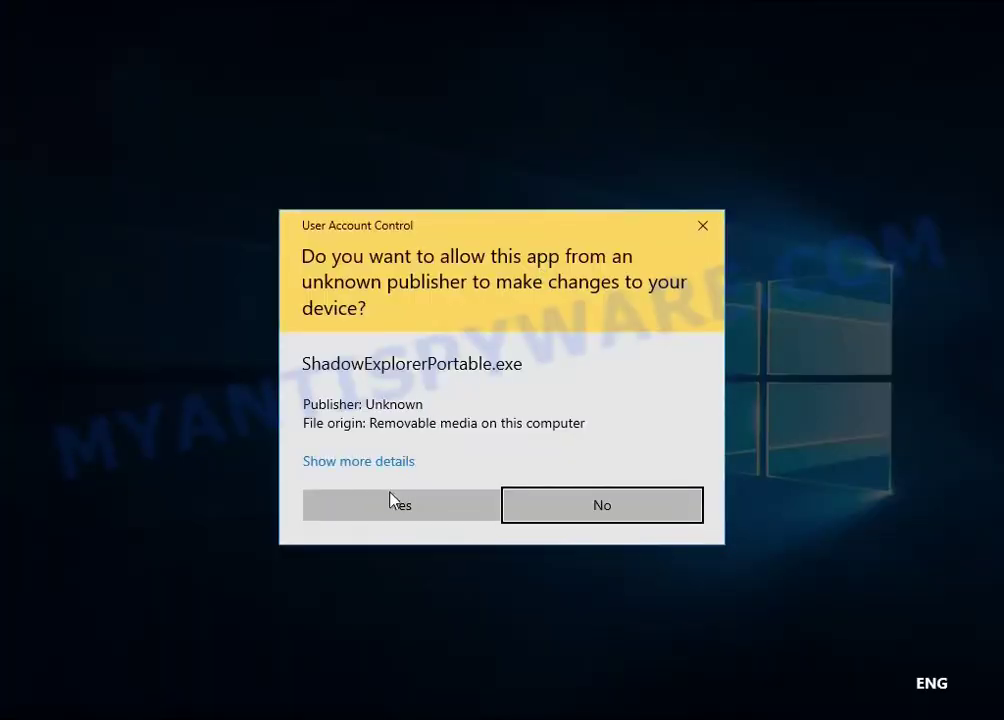
left_click(394, 503)
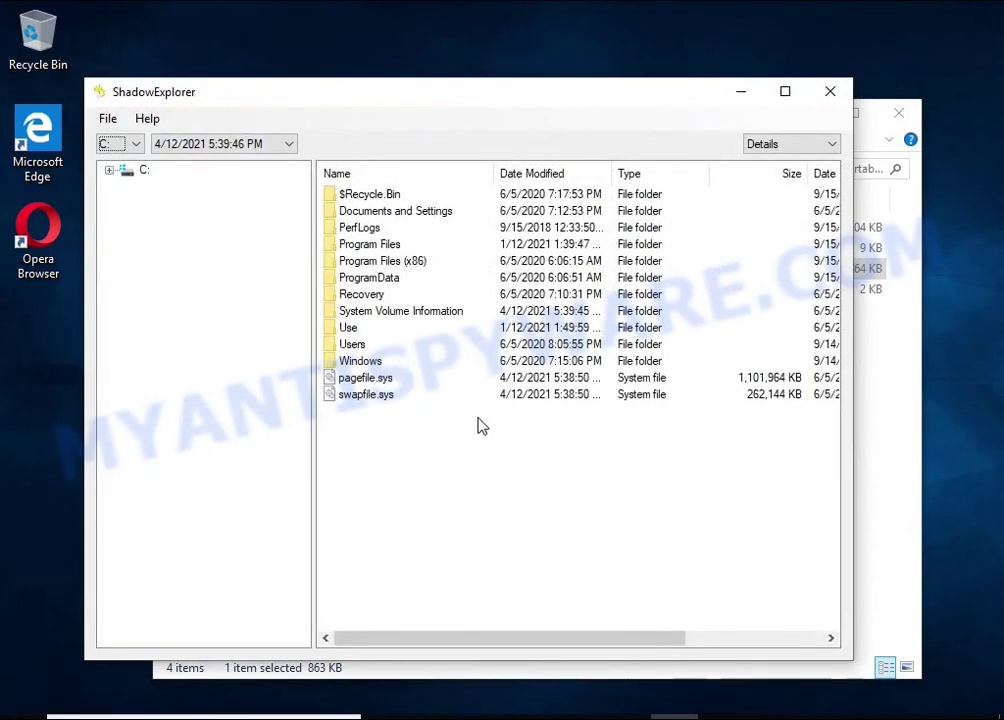
- Choose the C: drive's shadow copy dated 4/12/2021 5:40:04 PM
left_click(122, 148)
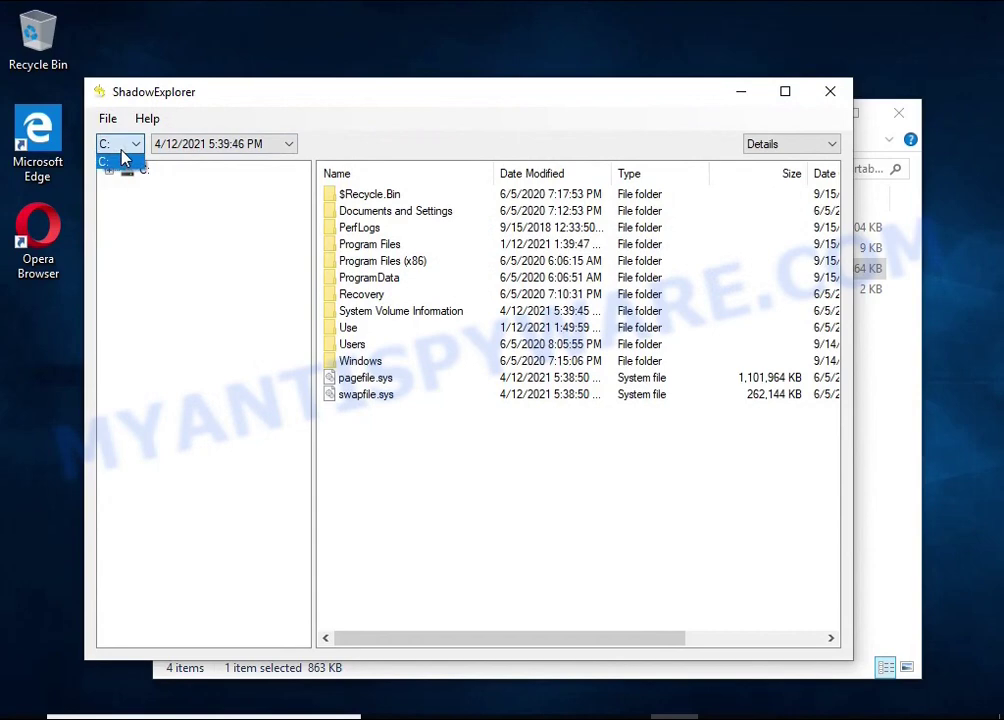
left_click(190, 150)
left_click(206, 176)
- Open the Users\User10\Documents folder inside the selected shadow copy
left_click(364, 348)
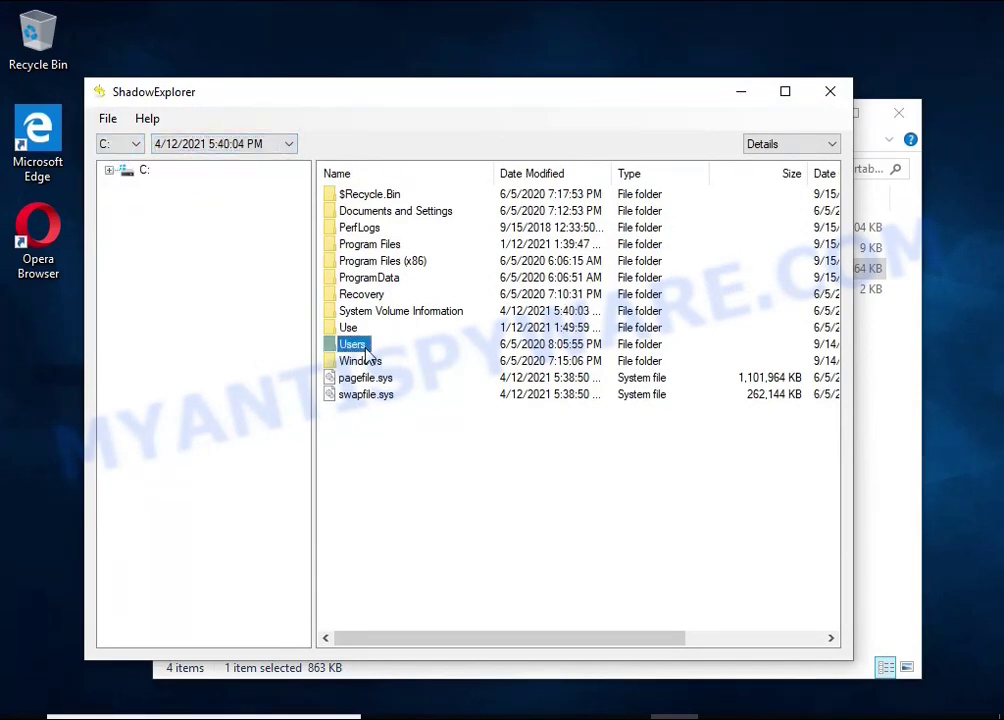
double_click(355, 344)
double_click(340, 262)
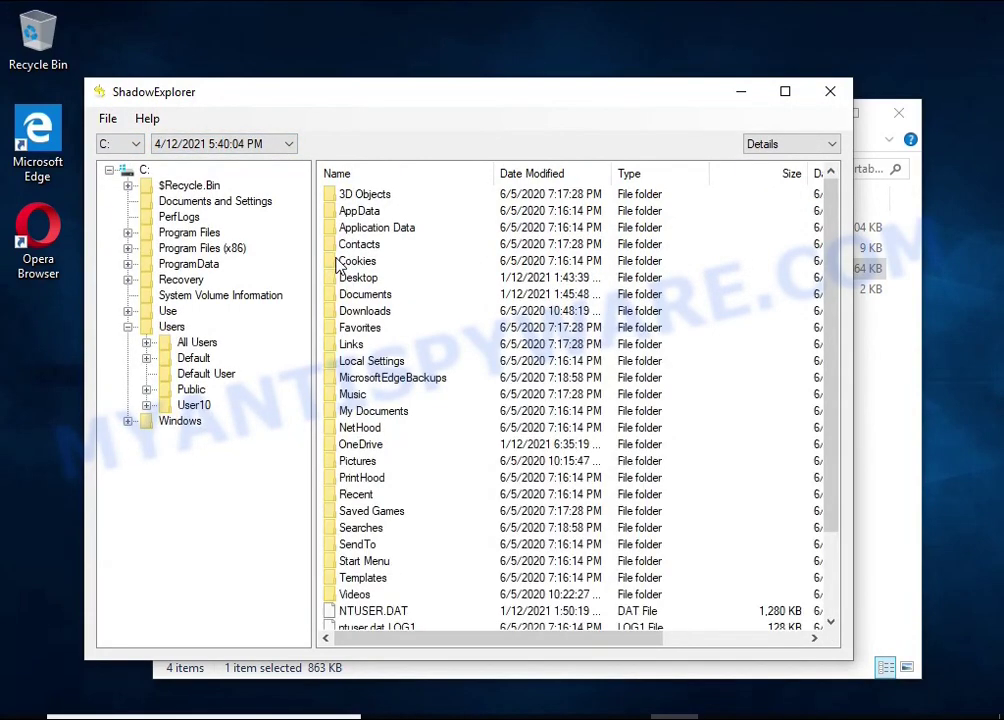
double_click(365, 294)
- Export the "Microsoft Word 2016 For Max..." PDF from the shadow copy's Documents folder to USB Drive (E:)
left_click(362, 297)
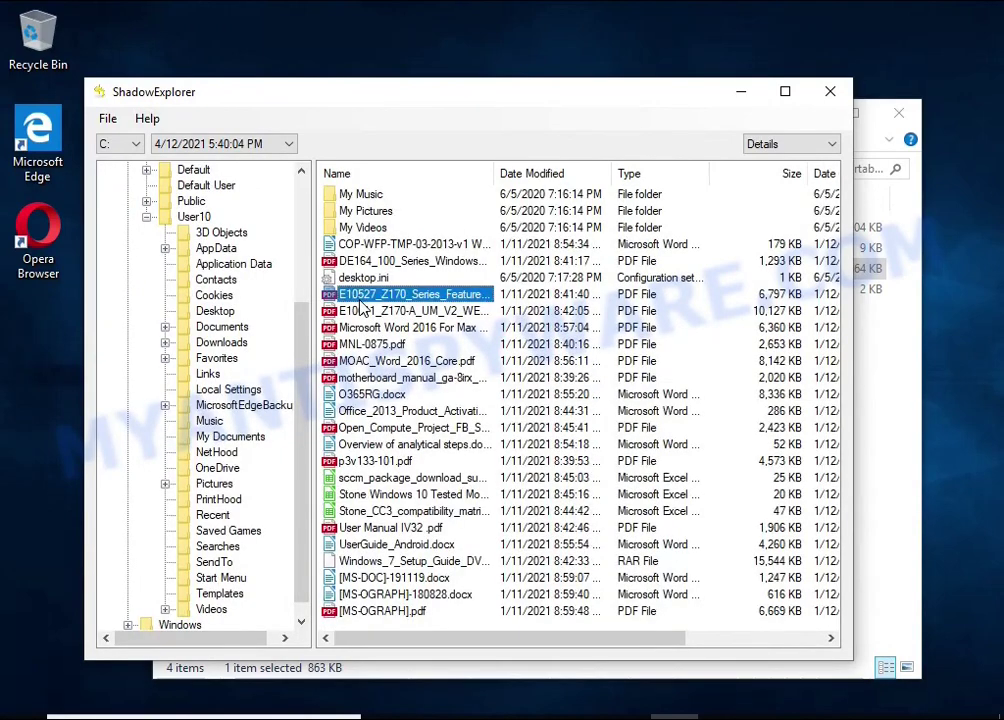
left_click(368, 327)
left_click(370, 377)
left_click(375, 395)
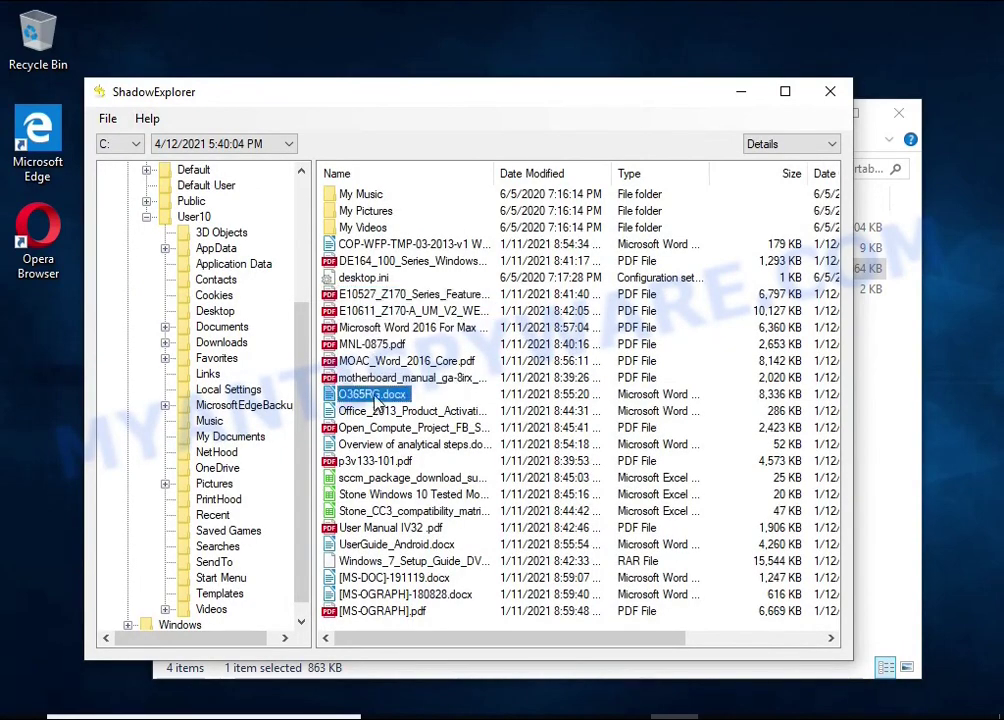
left_click(367, 345)
left_click(366, 330)
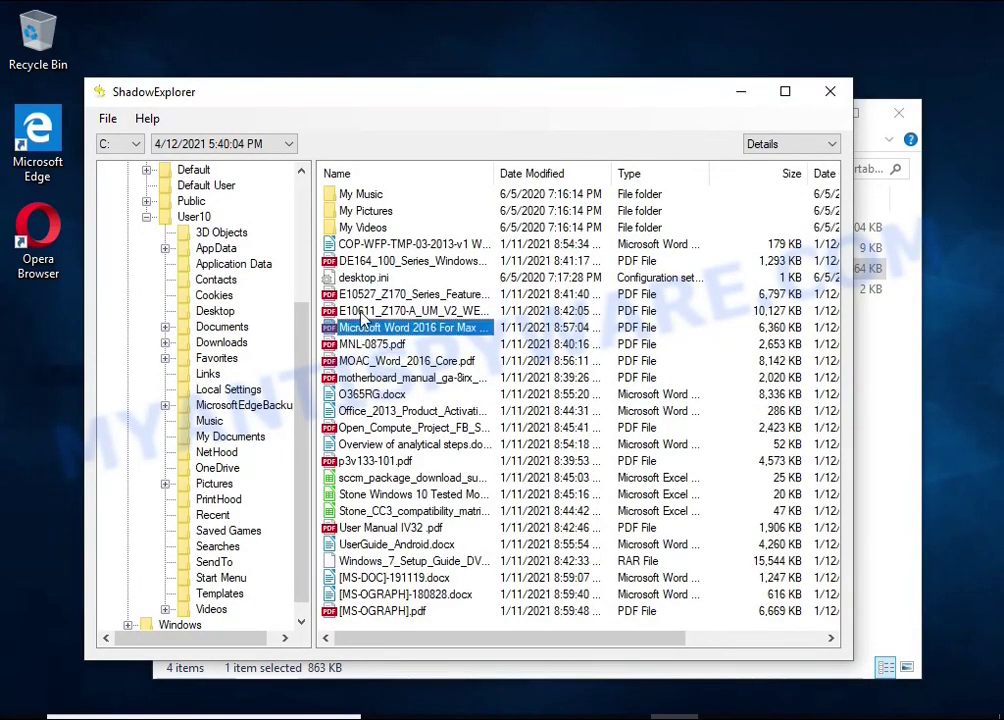
right_click(392, 326)
left_click(441, 336)
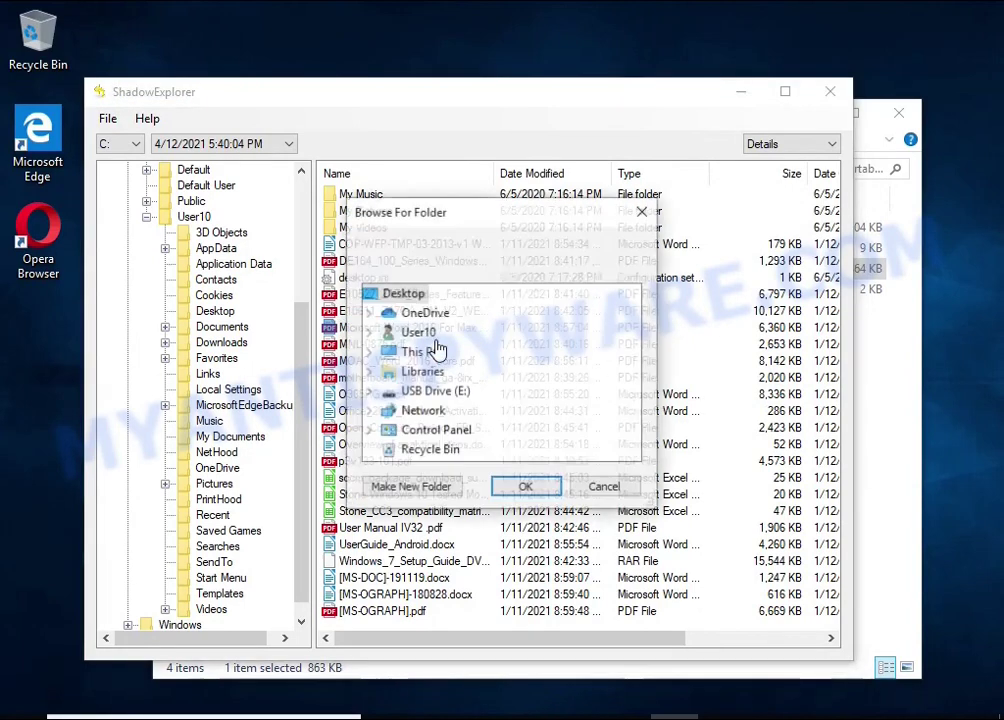
double_click(435, 392)
left_click(522, 487)
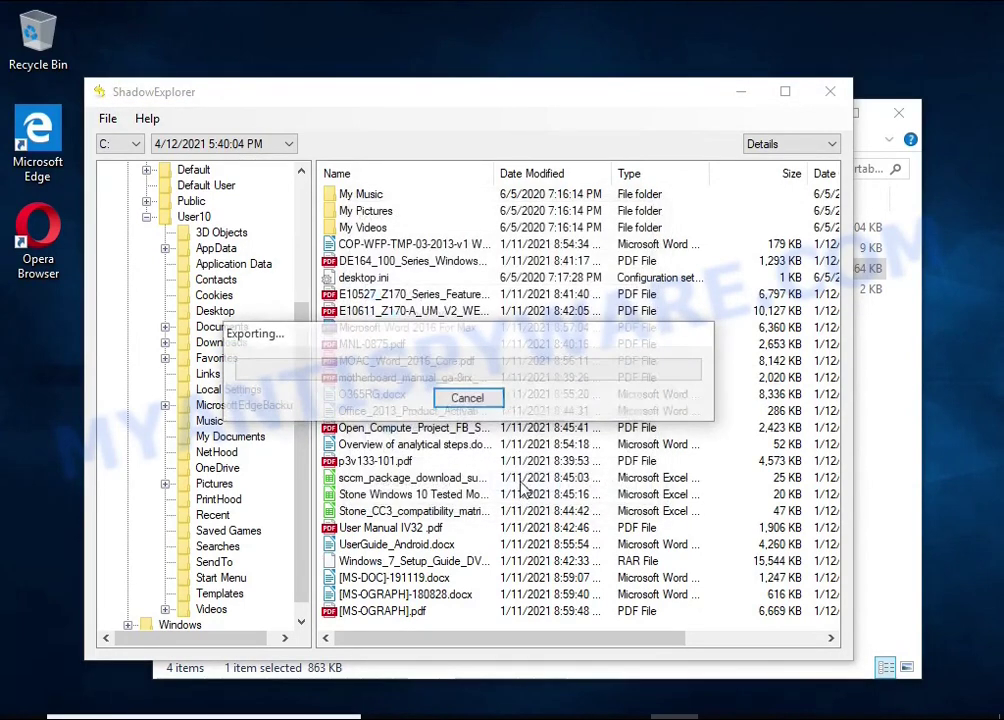
- Export UserGuide_Android.docx from the shadow copy's Documents folder to USB Drive (E:)
left_click(372, 561)
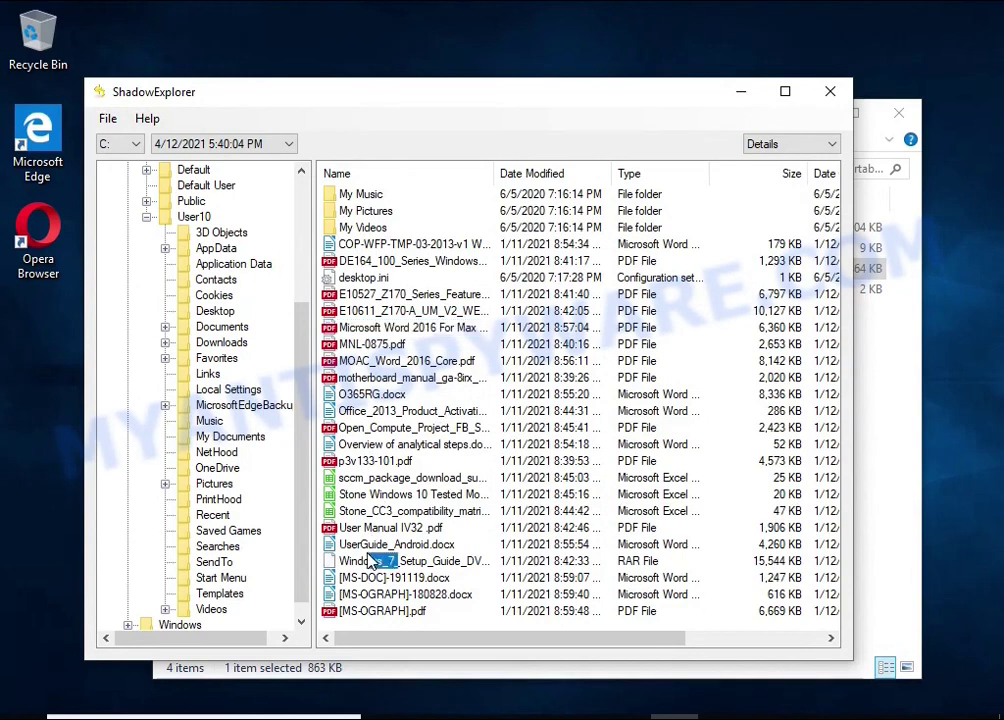
left_click(372, 545)
right_click(372, 545)
left_click(412, 560)
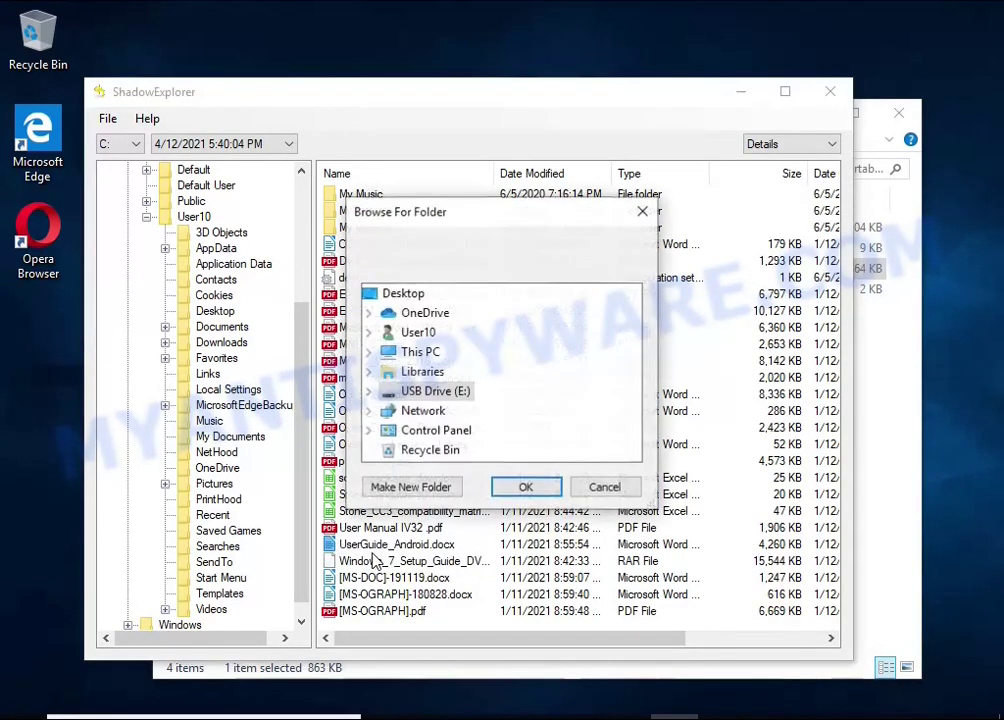
left_click(526, 487)
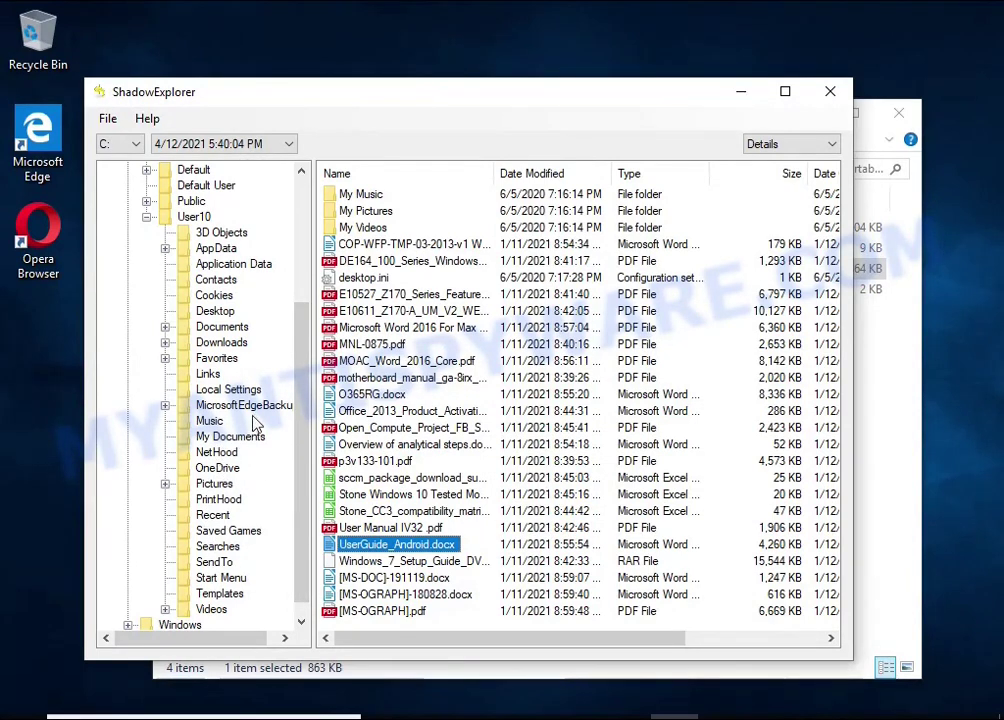
- Open the shadow copy's Pictures folder and export Chrysanthemum.jpg to USB Drive (E:)
left_click(214, 485)
left_click(357, 314)
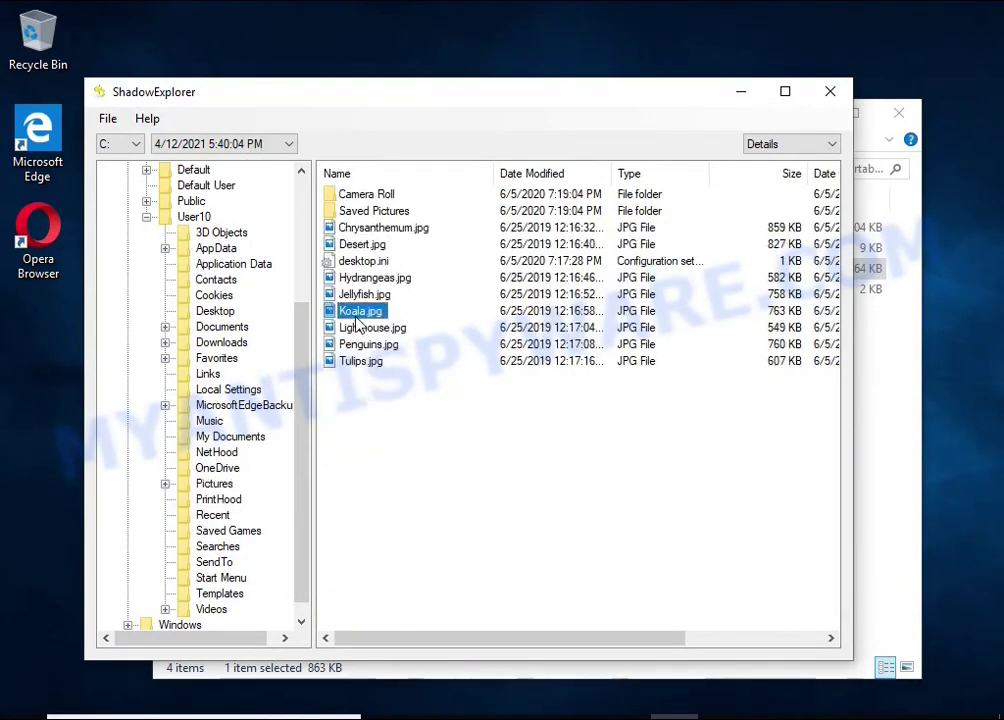
left_click(380, 228)
right_click(381, 229)
left_click(410, 240)
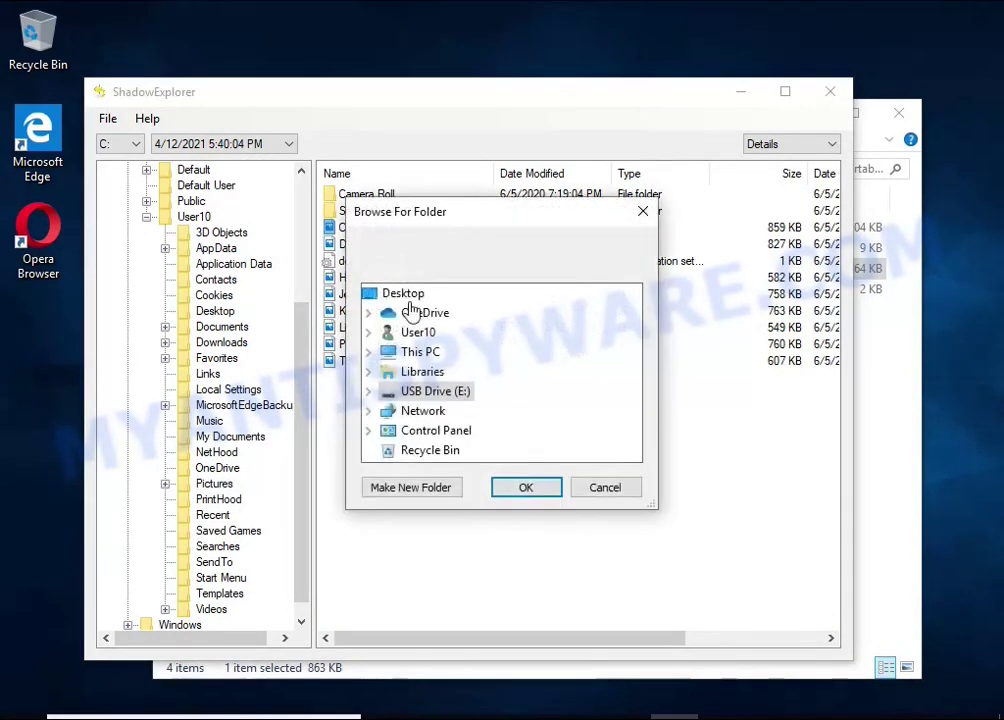
left_click(522, 488)
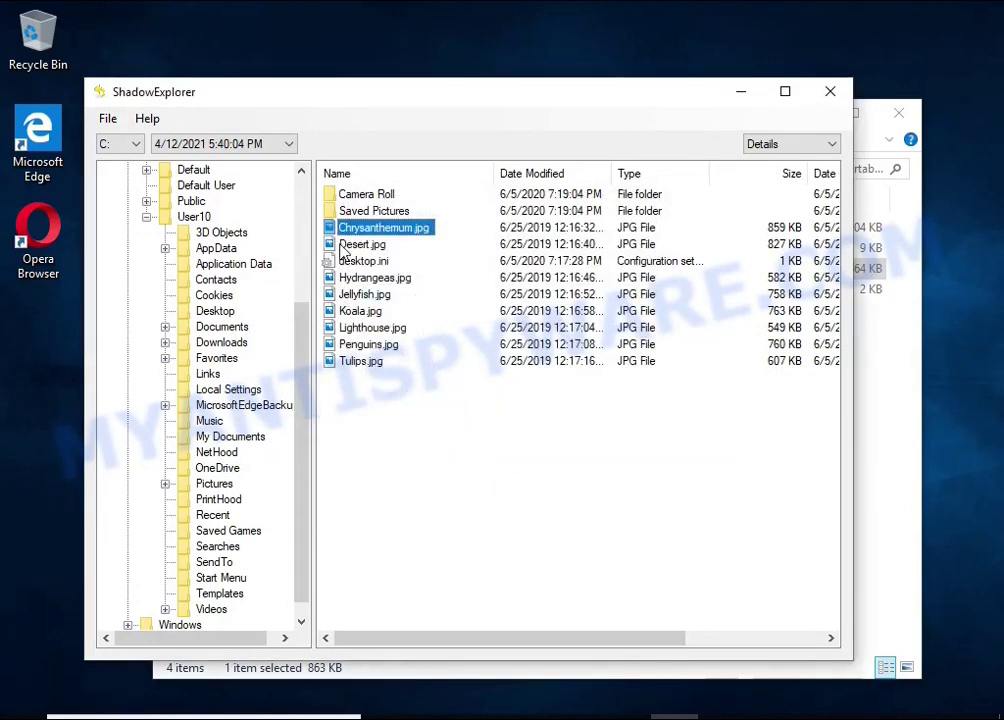
- Export Desert.jpg from the shadow copy's Pictures folder to USB Drive (E:) and close ShadowExplorer
right_click(341, 248)
left_click(398, 254)
left_click(520, 486)
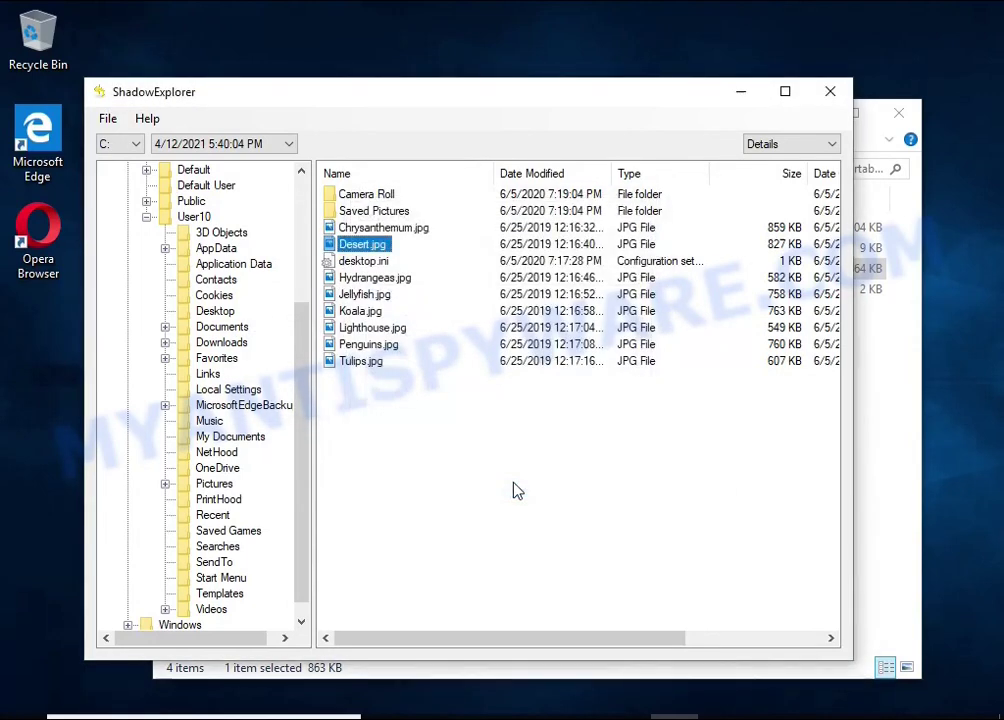
left_click(830, 92)
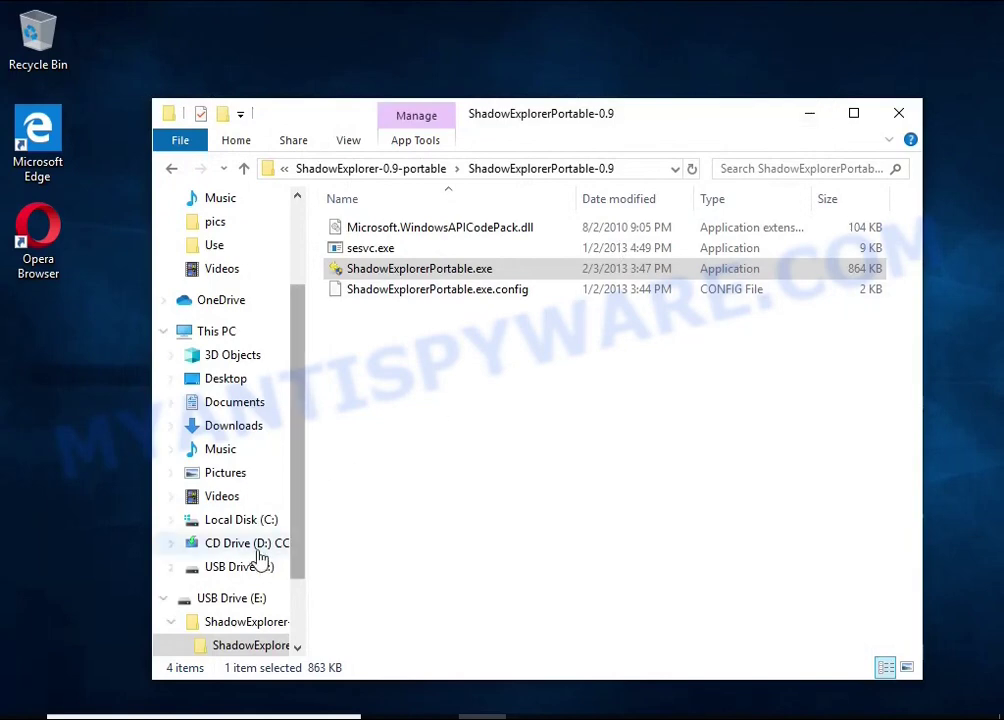
- Open UserGuide_Android.docx from USB Drive (E:), dismiss the tip of the day, and look through the recovered document
left_click(232, 598)
left_click(399, 248)
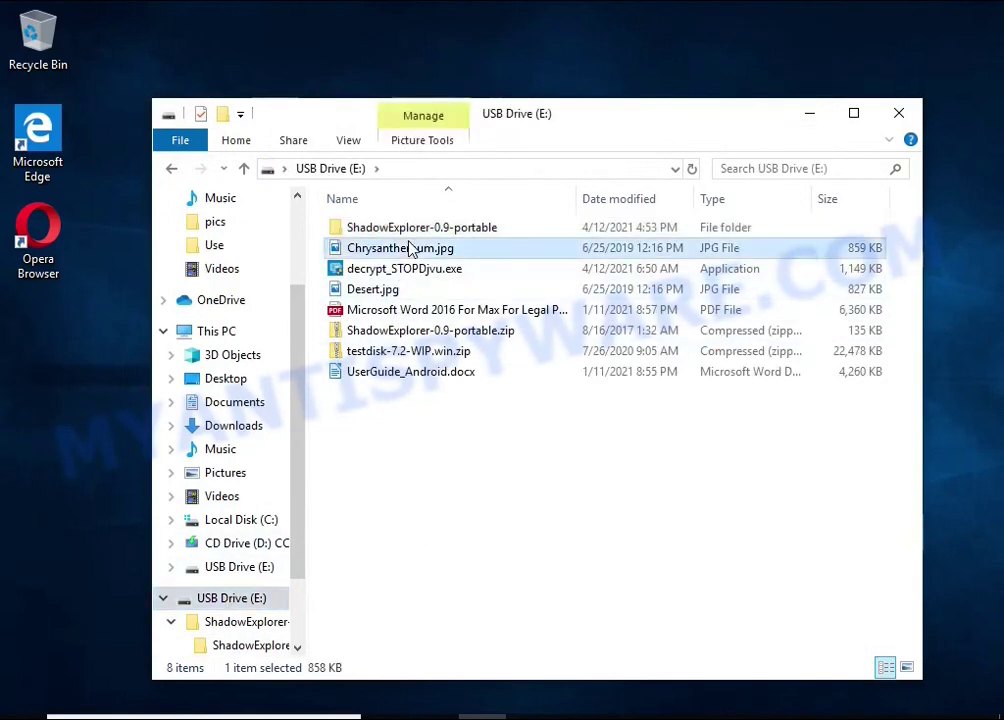
left_click(424, 292)
left_click(420, 311)
double_click(436, 375)
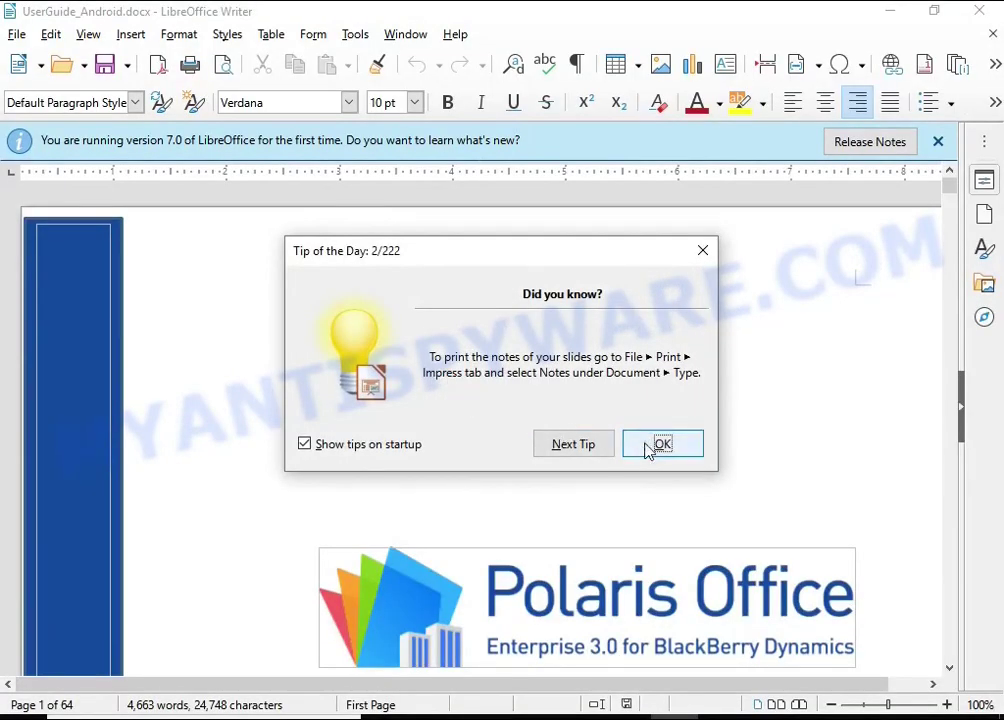
left_click(646, 446)
scroll(672, 375, "down", 10)
scroll(636, 380, "down", 10)
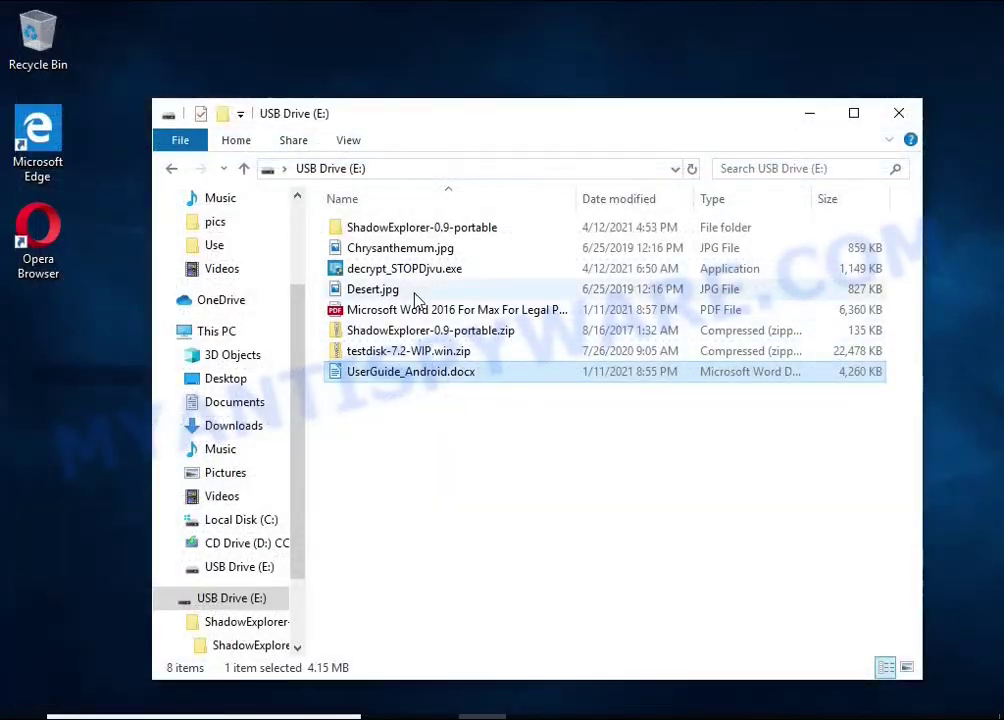
- Open the recovered "Microsoft Word 2016 For Max For Legal P..." PDF from USB Drive (E:) and look through its pages
left_click(418, 312)
double_click(418, 316)
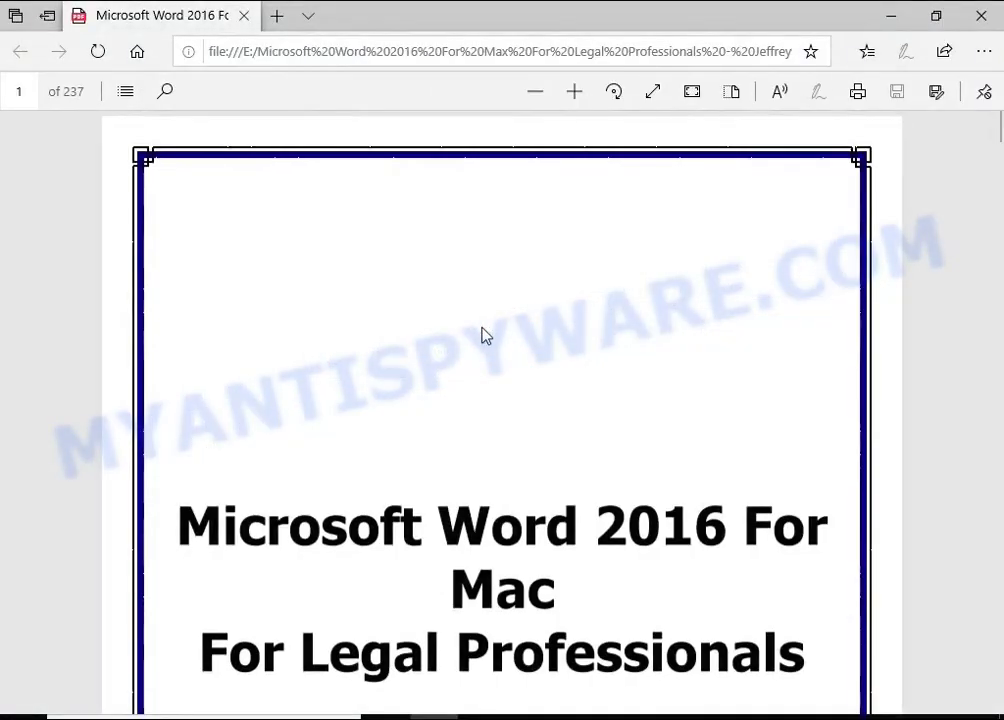
scroll(500, 330, "down", 5)
scroll(512, 320, "down", 15)
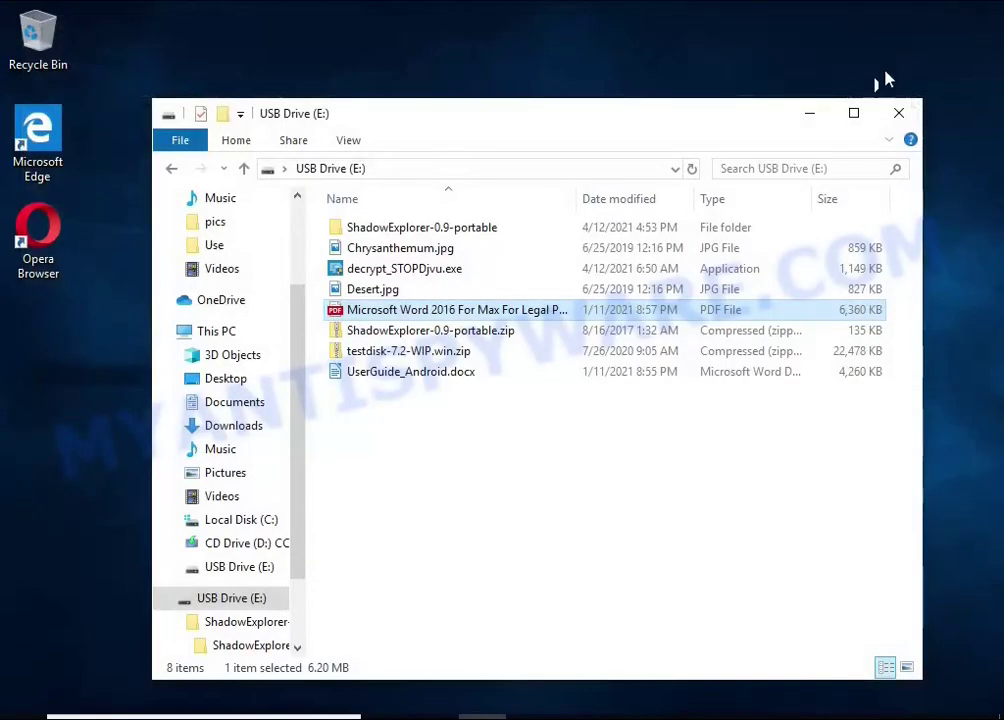
- View the recovered Desert.jpg and Chrysanthemum.jpg in Photos, then close the images and the USB drive window
double_click(426, 289)
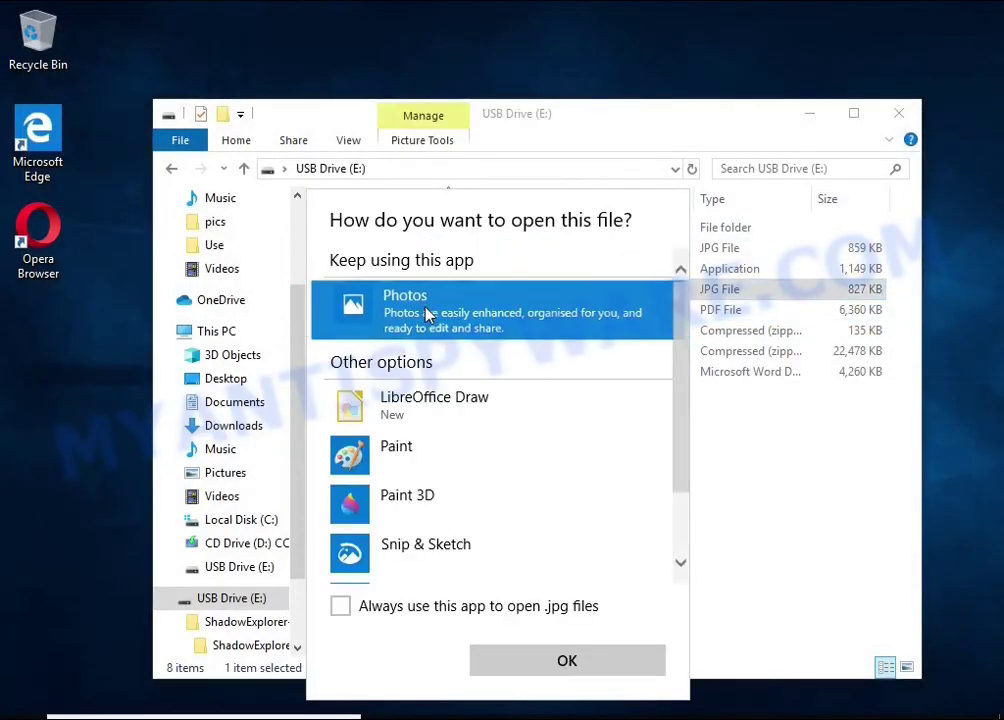
double_click(426, 285)
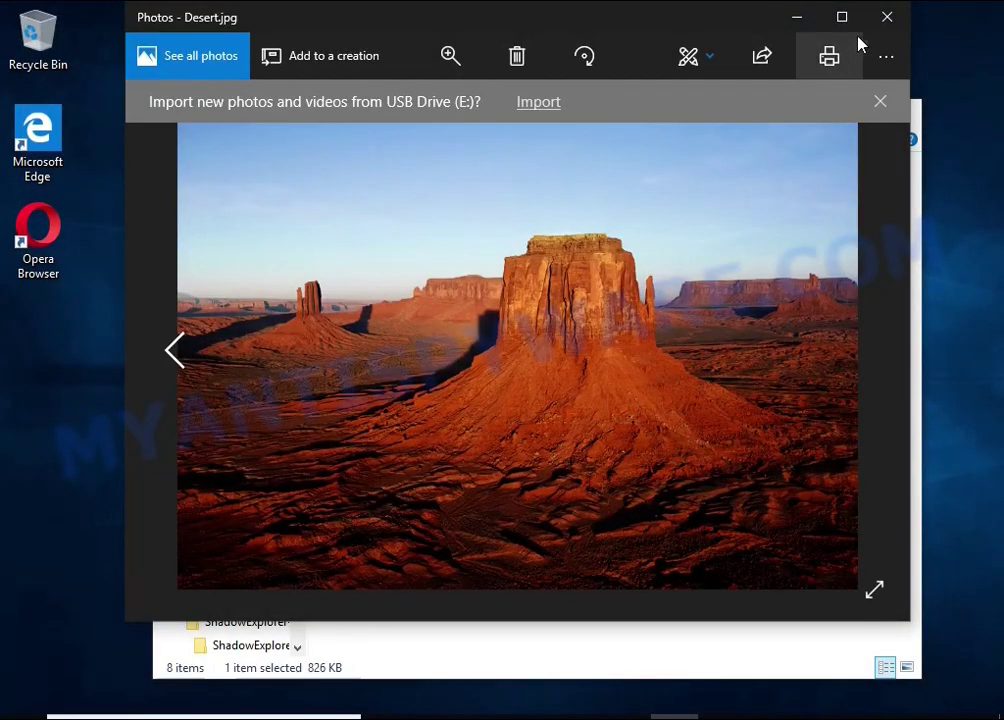
left_click(886, 20)
double_click(340, 245)
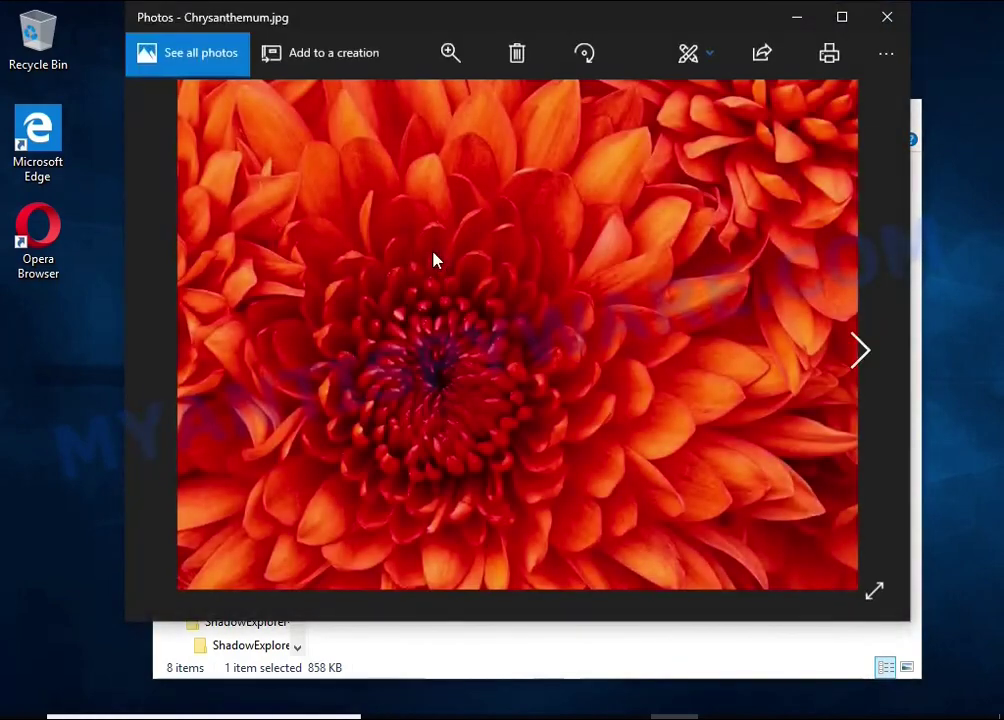
left_click(886, 17)
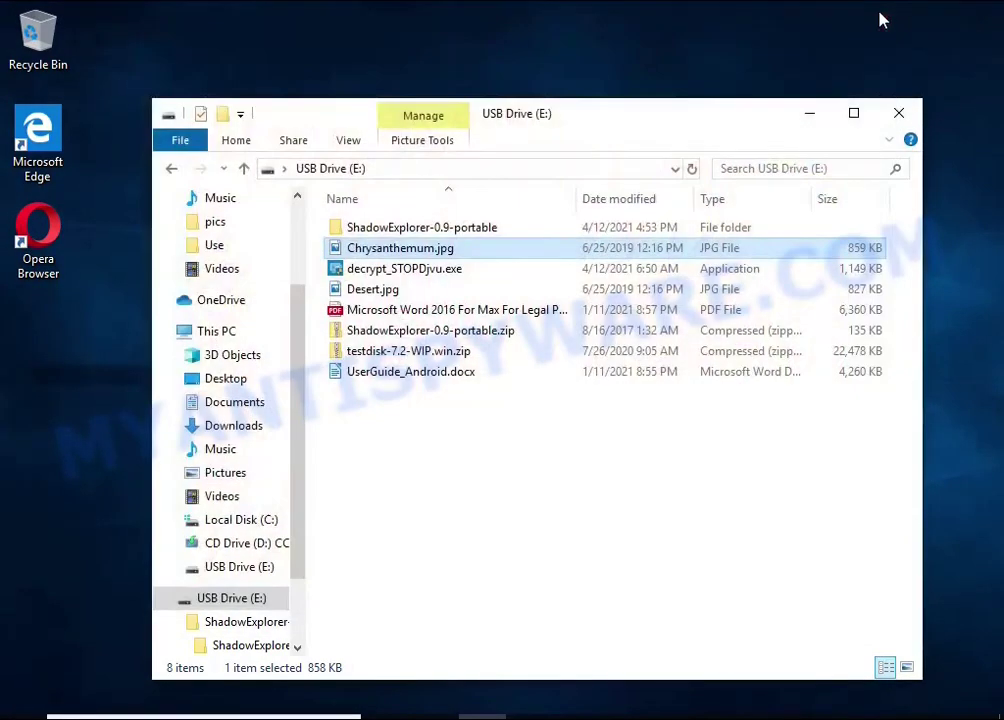
left_click(899, 113)
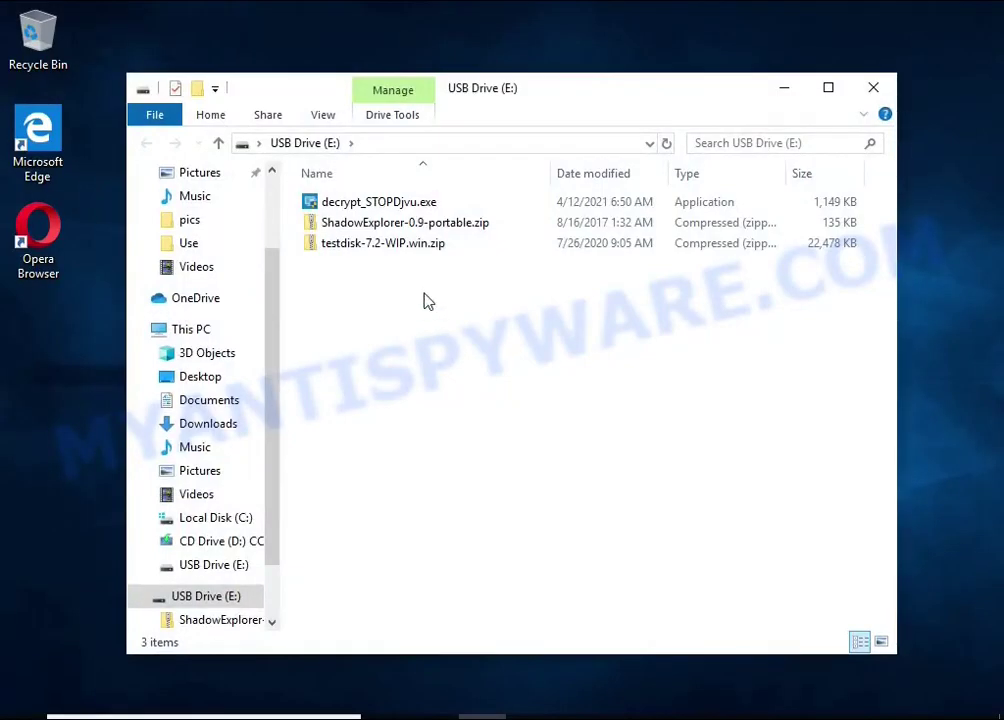
- Extract all files from testdisk-7.2-WIP.win.zip on USB Drive (E:)
left_click(432, 250)
right_click(493, 251)
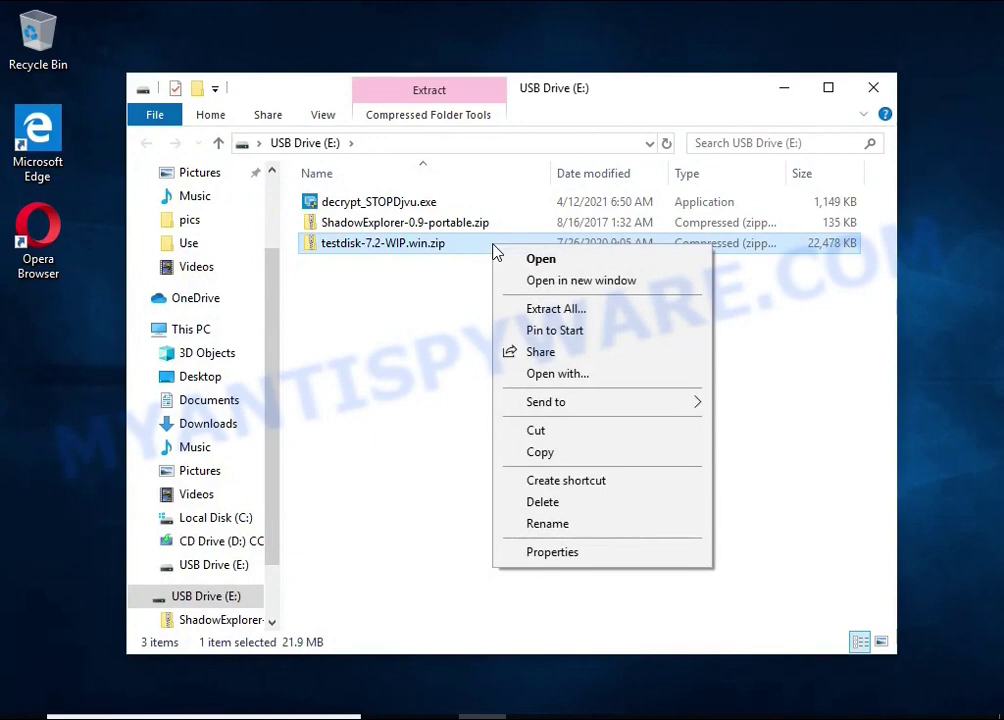
left_click(652, 313)
left_click(680, 556)
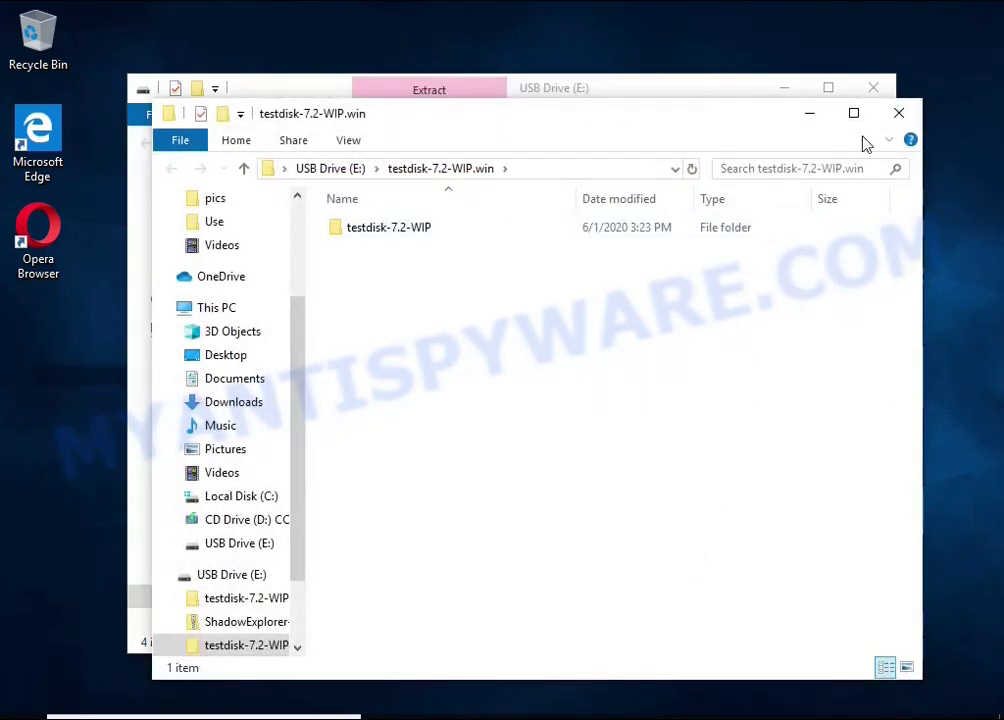
- Run qphotorec_win.exe from the extracted testdisk-7.2-WIP folder and restore its window to a smaller size
double_click(463, 234)
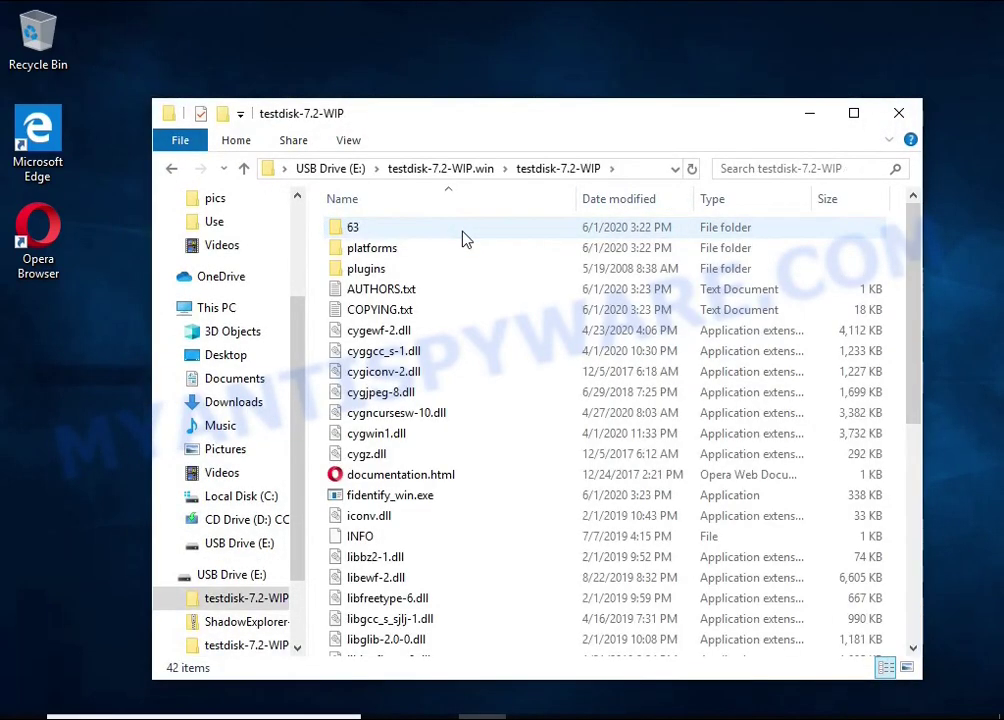
scroll(470, 270, "down", 7)
left_click(435, 463)
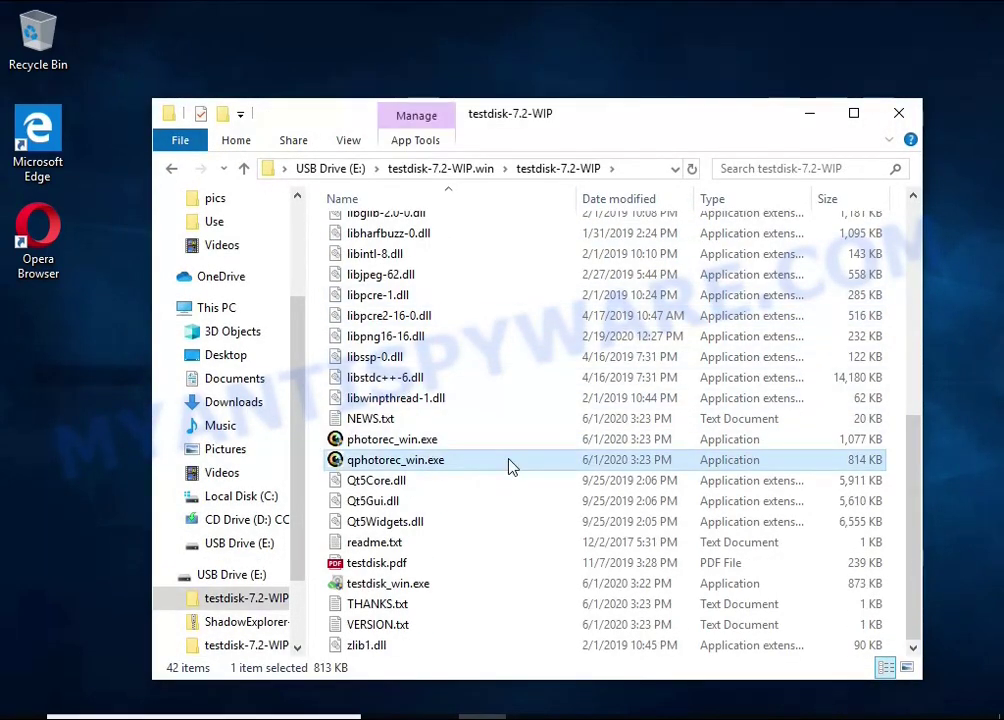
double_click(508, 462)
left_click(432, 509)
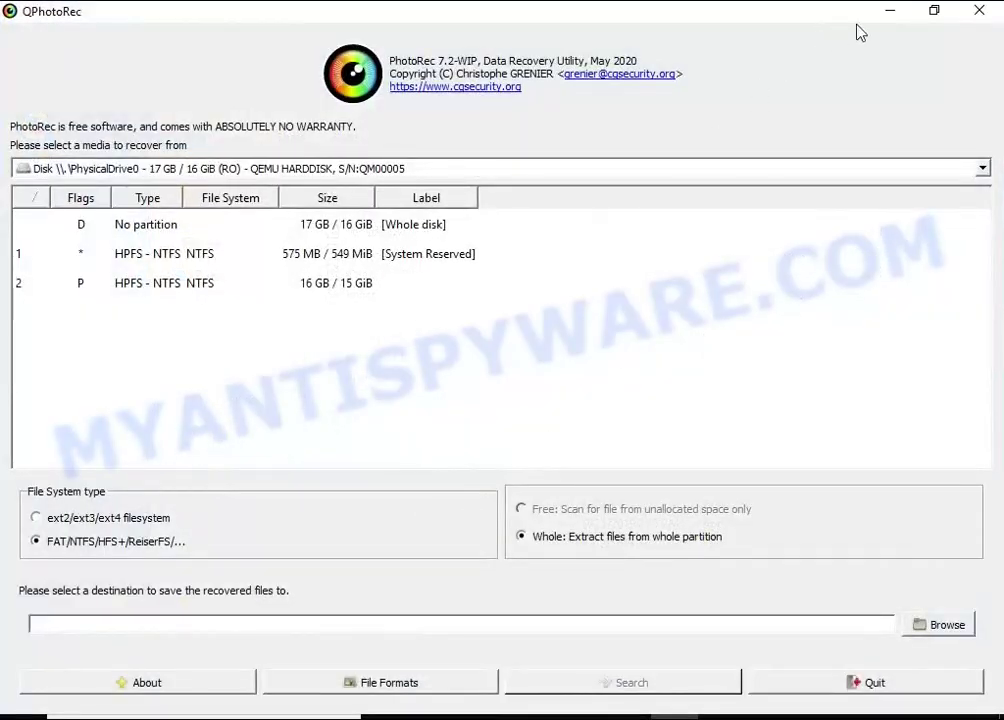
left_click(929, 14)
left_click(900, 105)
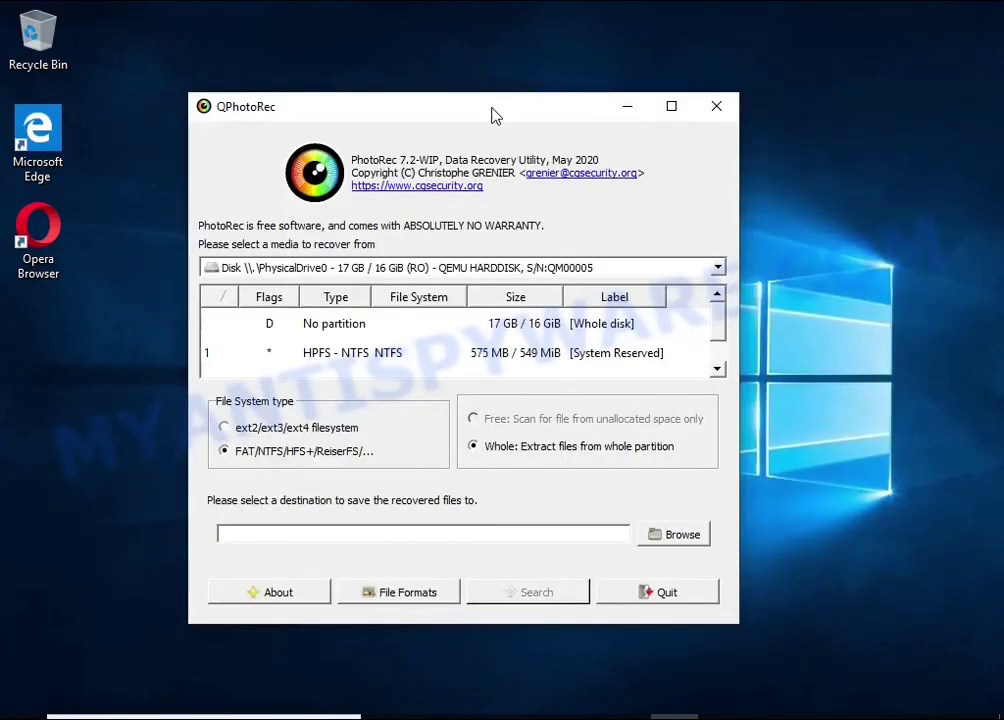
left_click_drag(492, 115, 539, 104)
- Choose the 17 GB PhysicalDrive0 disk as the recovery media and select its 16 GB NTFS partition
left_click(500, 258)
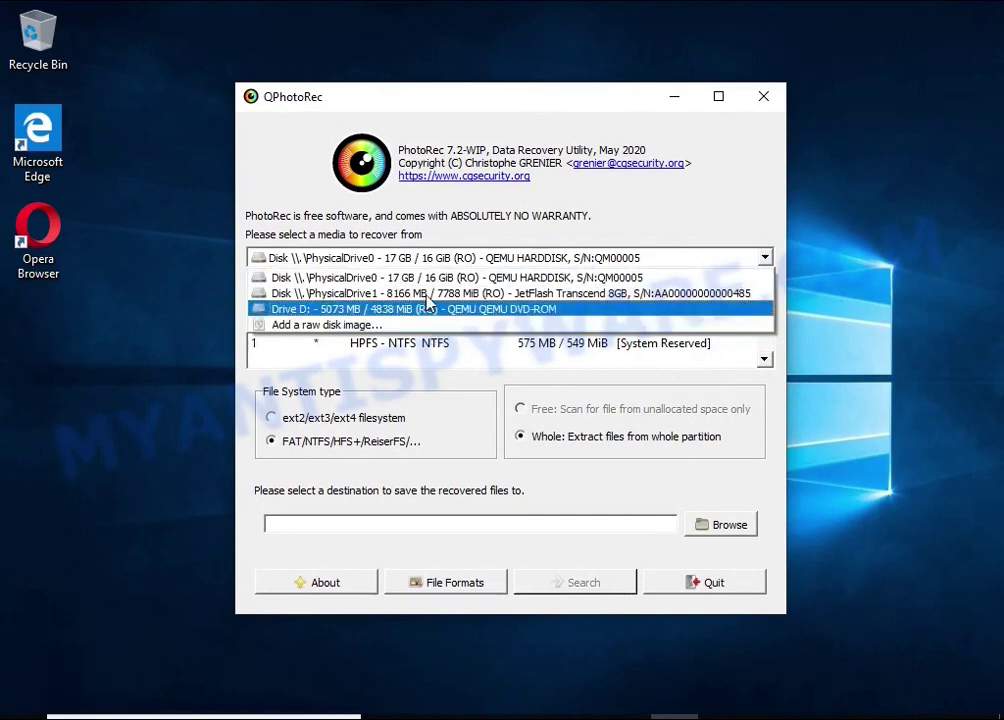
left_click(440, 278)
scroll(420, 345, "down", 1)
left_click(584, 363)
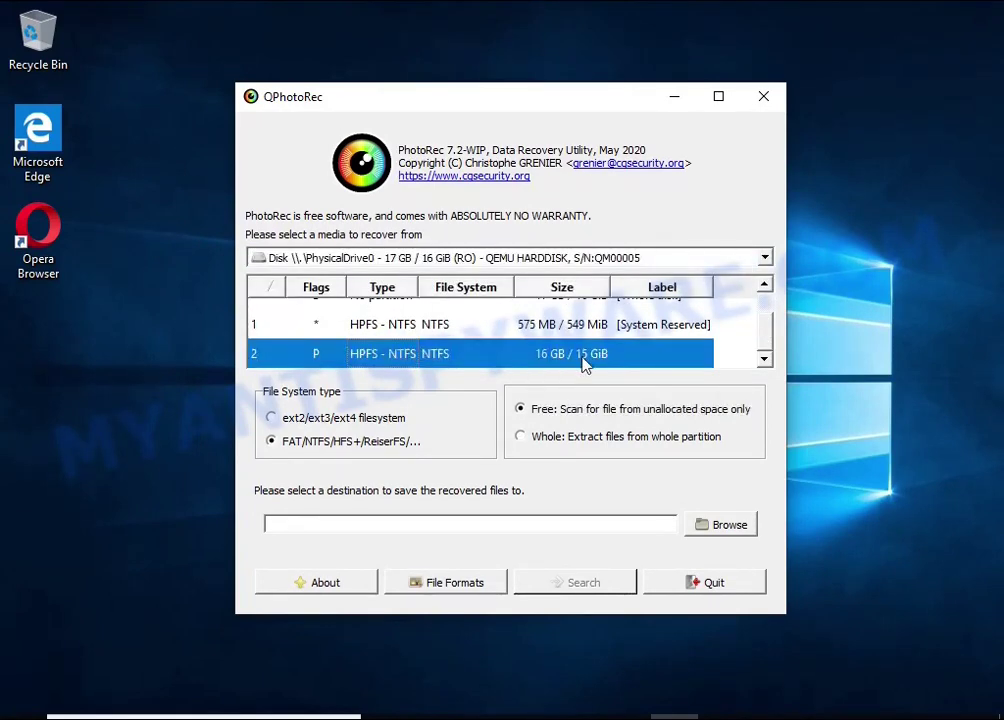
- Clear all selected recovery file formats and enable the doc Microsoft Office Document format
left_click(430, 588)
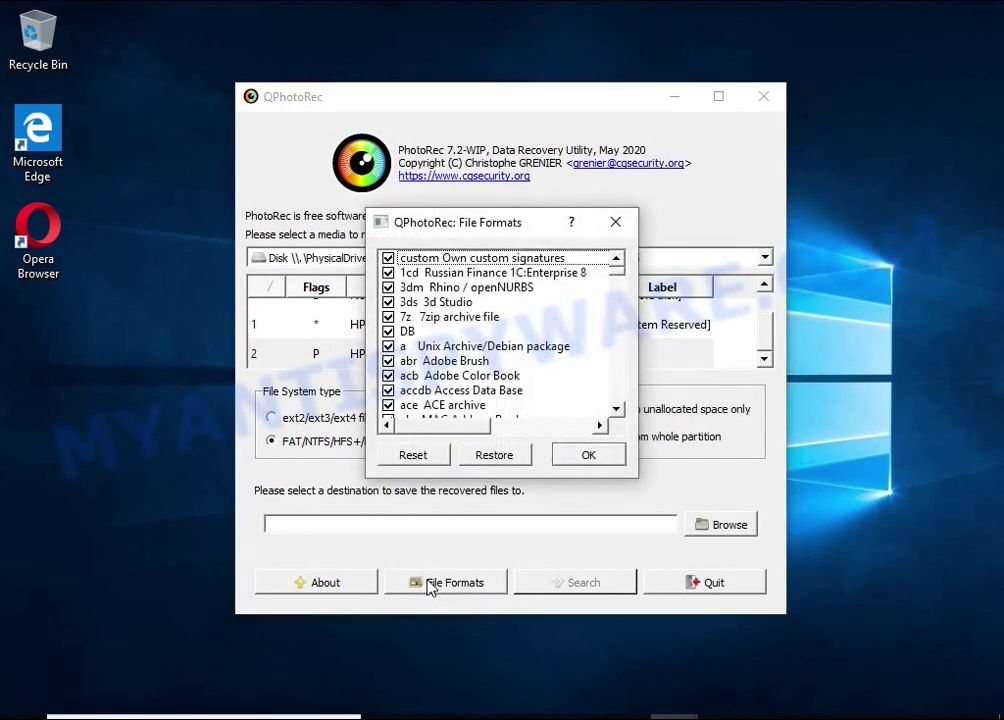
left_click(413, 455)
scroll(455, 350, "down", 20)
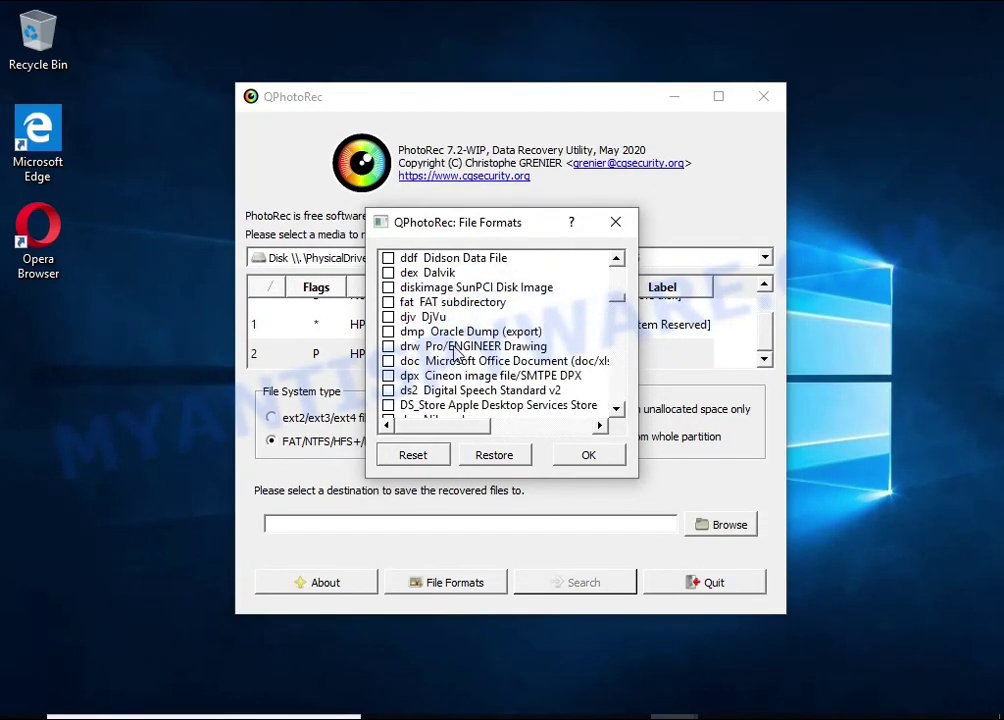
scroll(455, 350, "down", 1)
left_click(458, 318)
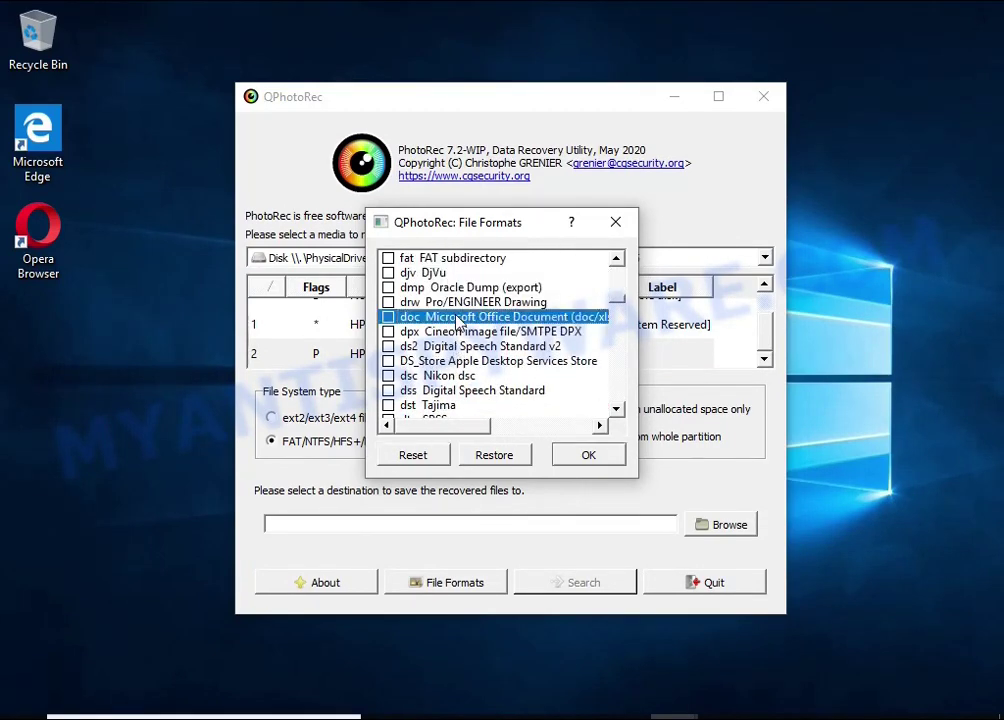
left_click_drag(462, 432, 388, 426)
- Enable the jpg, pdf and zip formats in the list of file types to recover
scroll(475, 362, "down", 7)
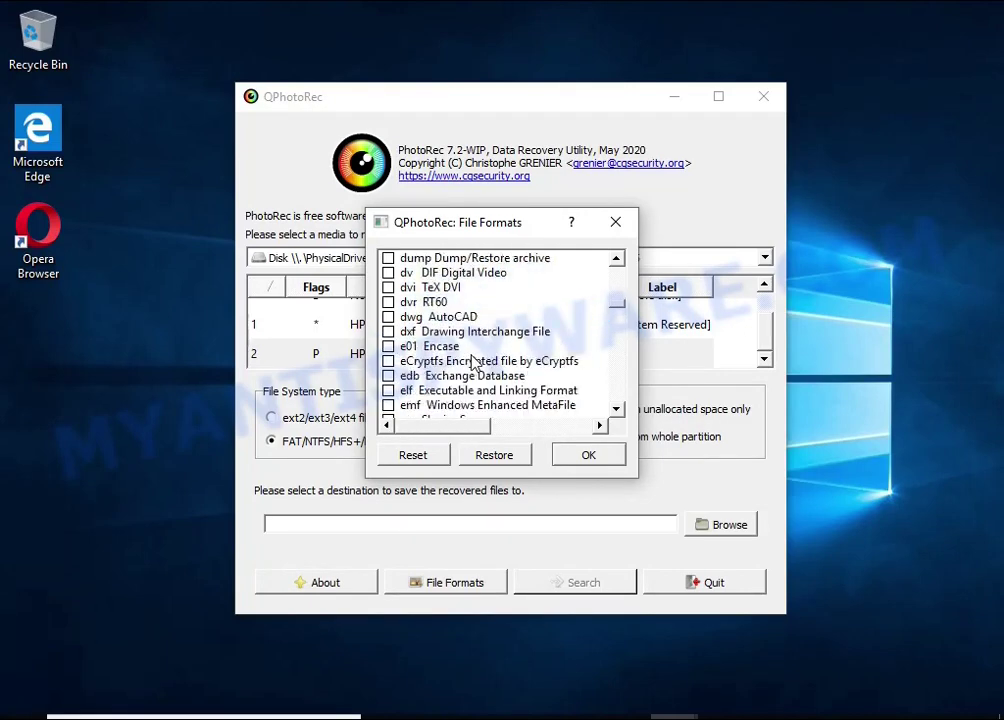
scroll(475, 360, "down", 18)
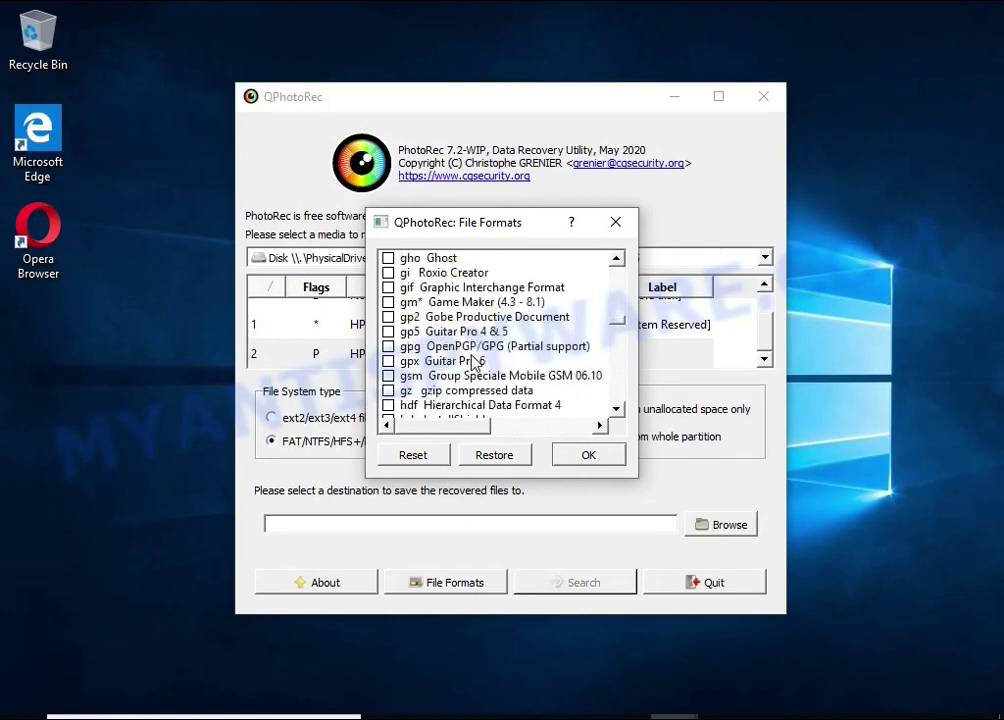
scroll(477, 355, "down", 1)
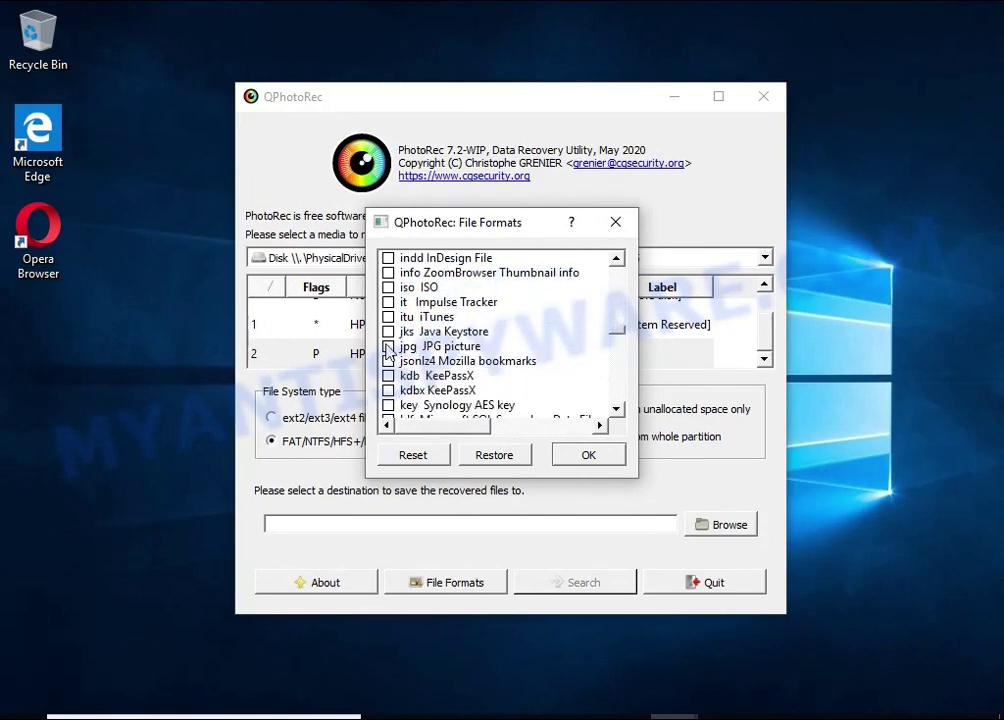
scroll(490, 355, "down", 20)
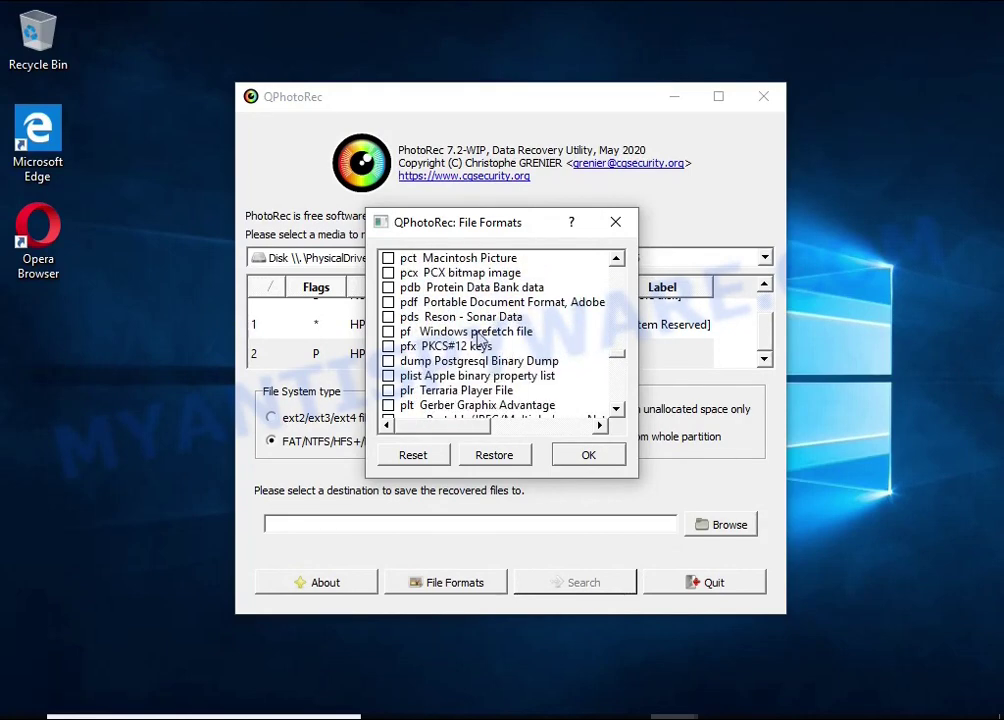
scroll(435, 312, "down", 20)
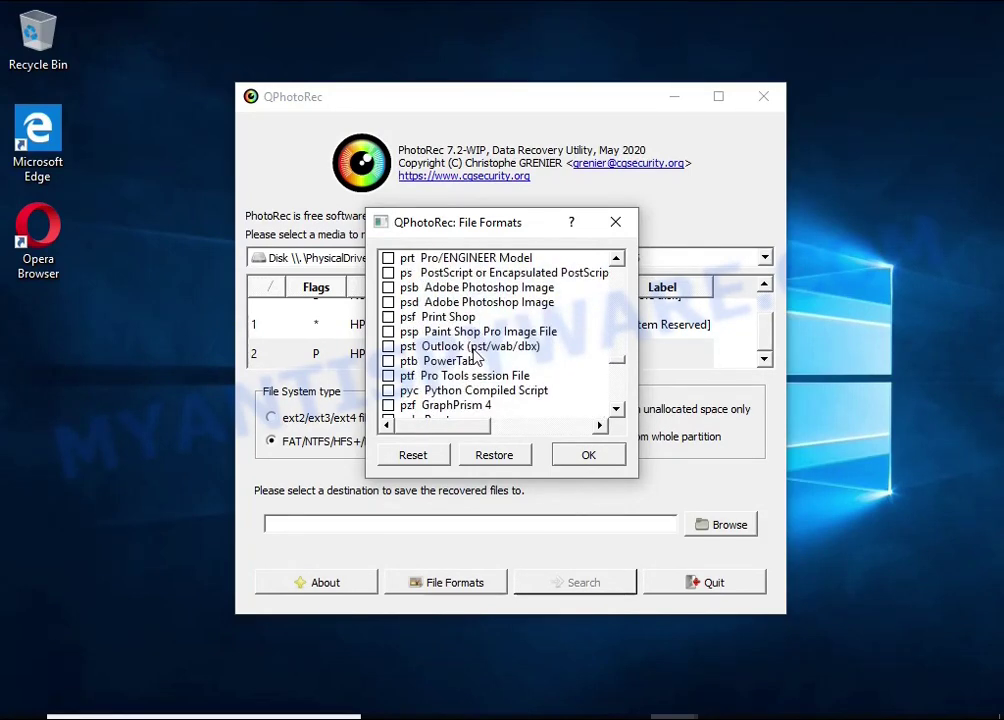
scroll(465, 345, "down", 5)
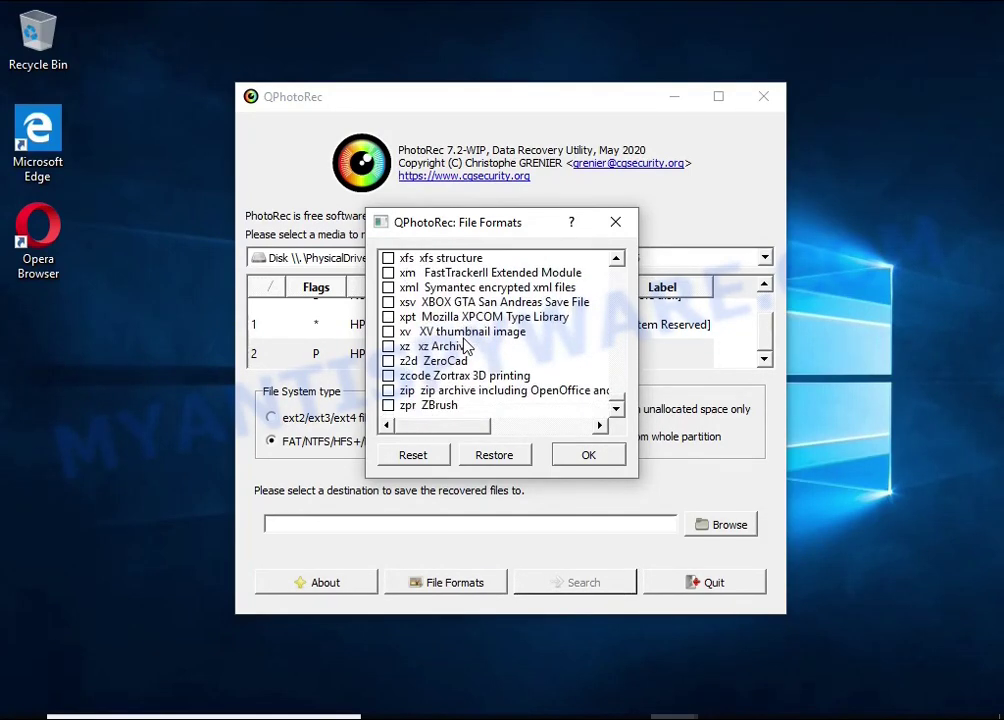
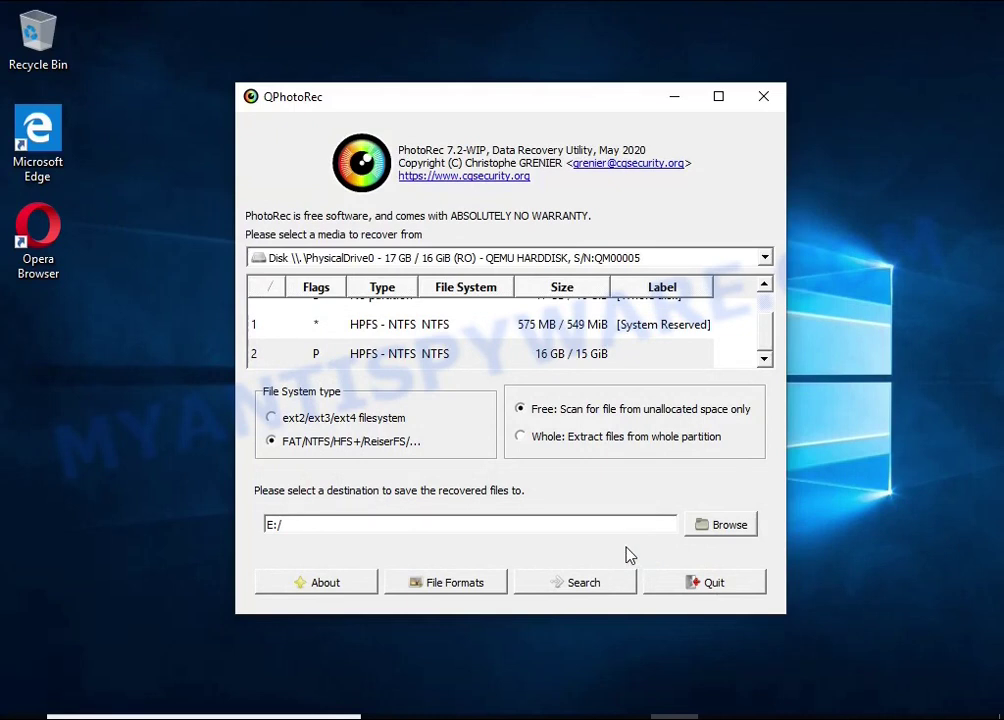
- Run the file recovery search with E:/ as the destination and quit QPhotoRec once it completes
left_click(585, 583)
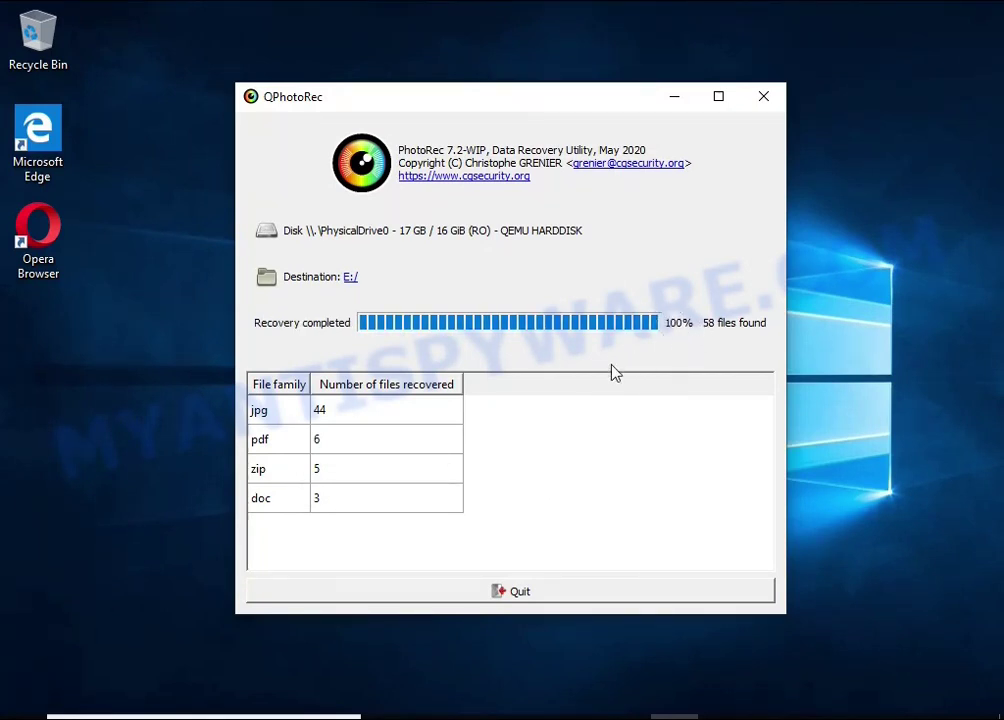
left_click(541, 597)
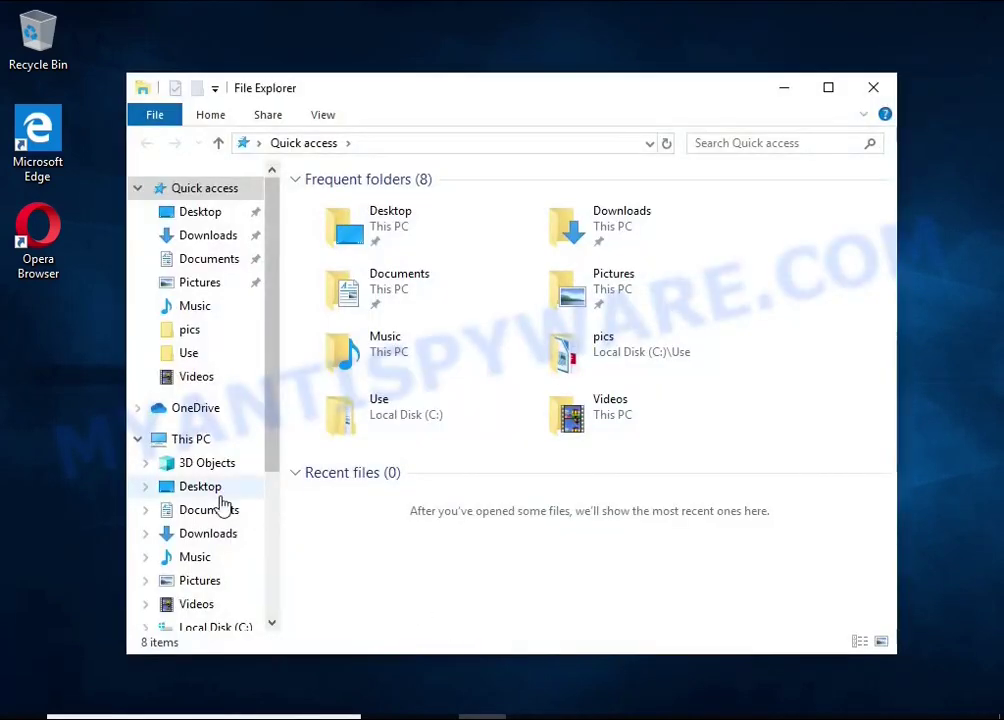
- Sort the recup_dir.1 folder on USB Drive (E:) by size and open the recovered f28770432_IV32_SBC_User_Manual_V1_0 PDF
scroll(200, 555, "down", 2)
left_click(194, 545)
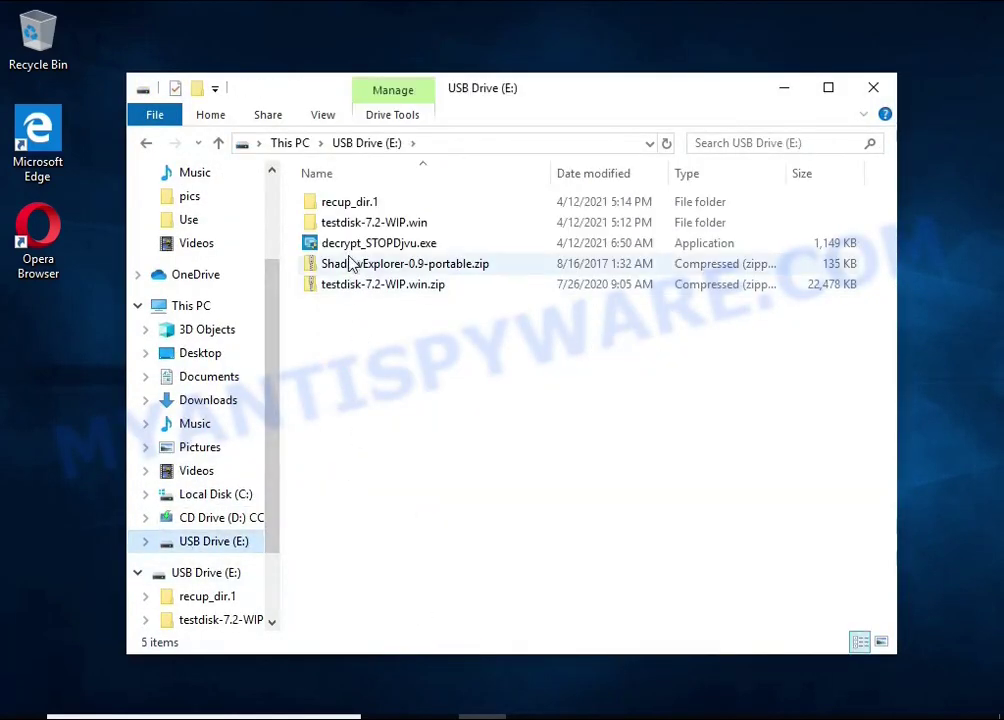
left_click(362, 208)
double_click(363, 211)
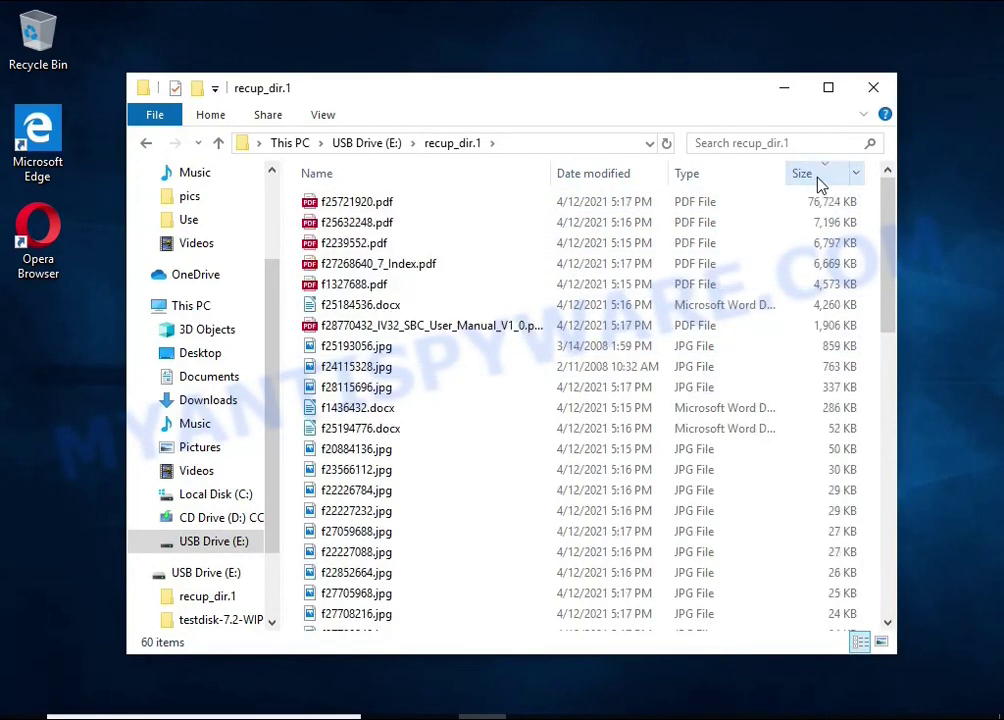
double_click(485, 328)
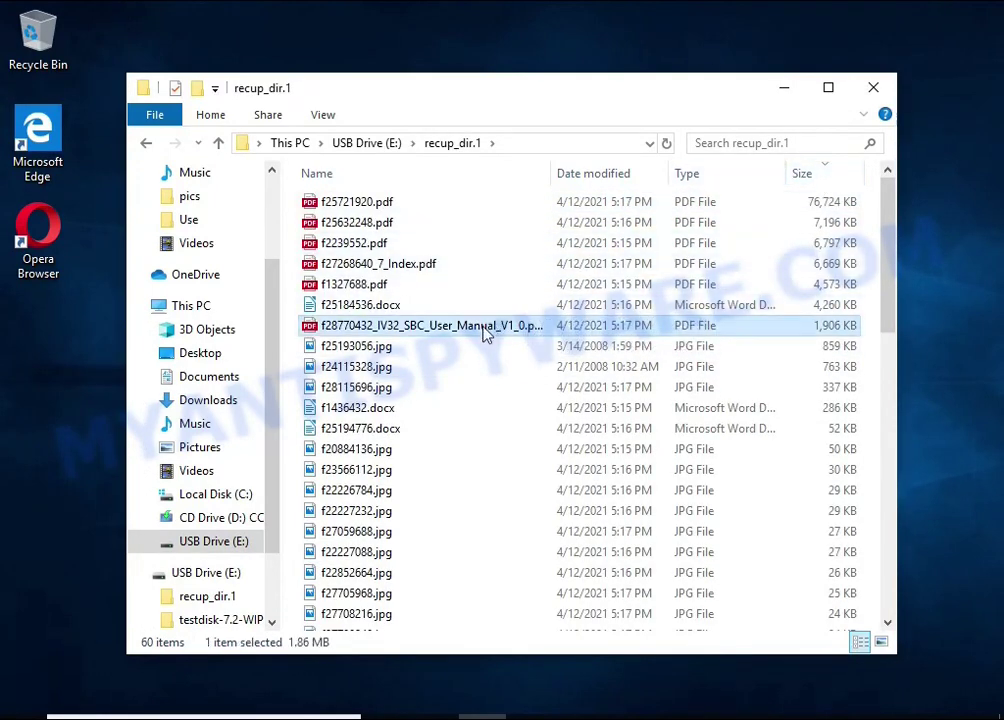
- Look through the opening pages of the recovered IV32 SBC User Manual PDF and close it
scroll(535, 308, "down", 15)
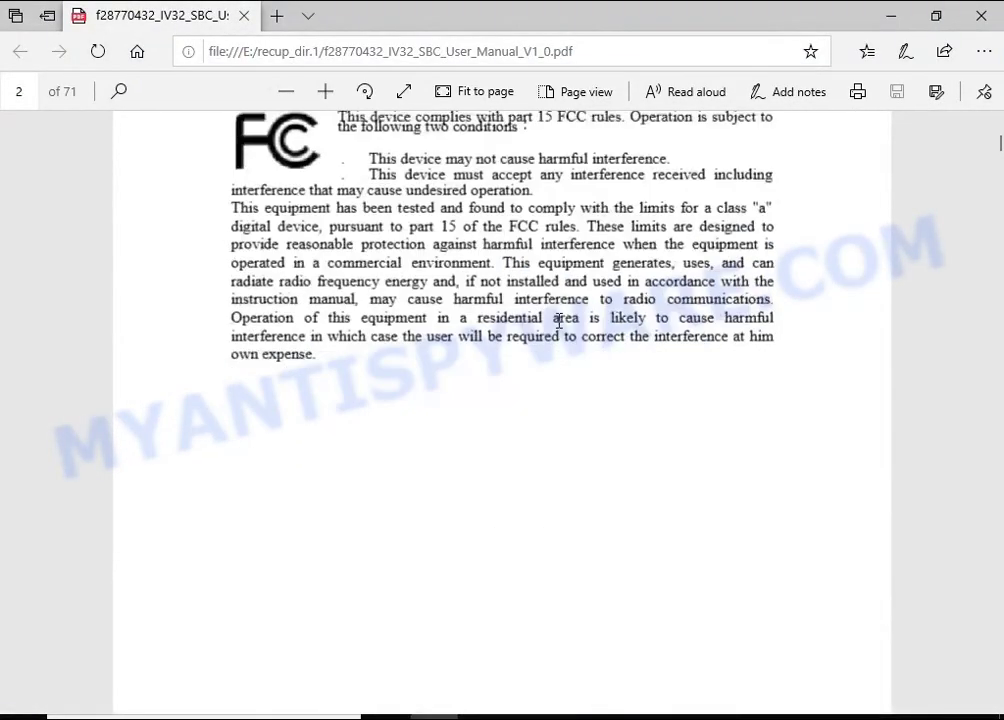
left_click(980, 16)
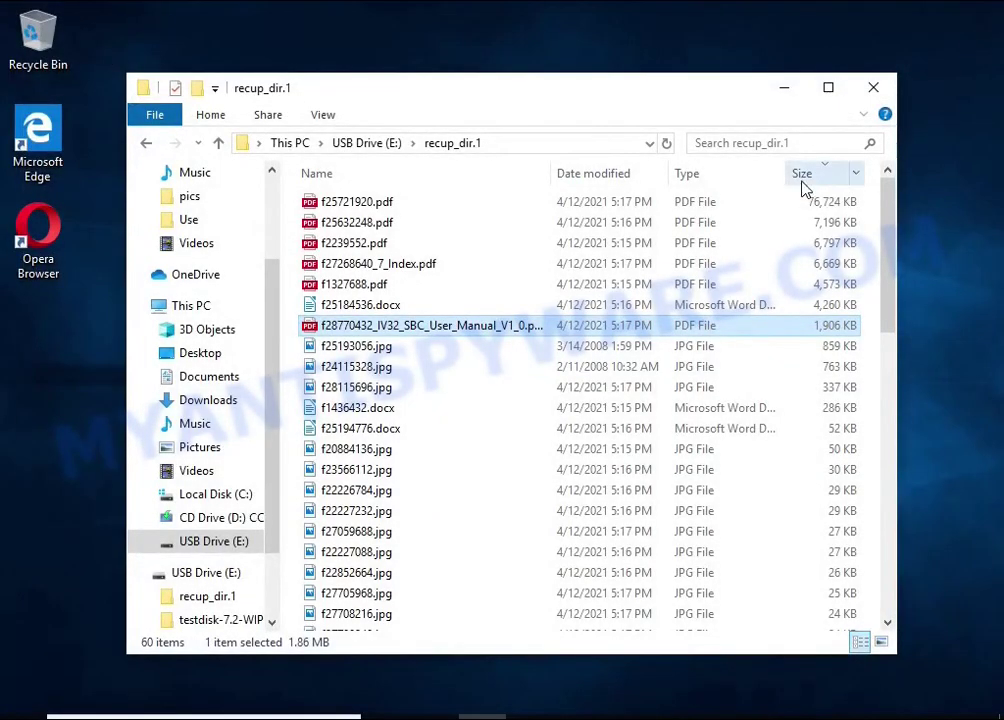
- View the recovered images f25193056.jpg and f24115328.jpg one after the other, closing each after checking it
double_click(446, 352)
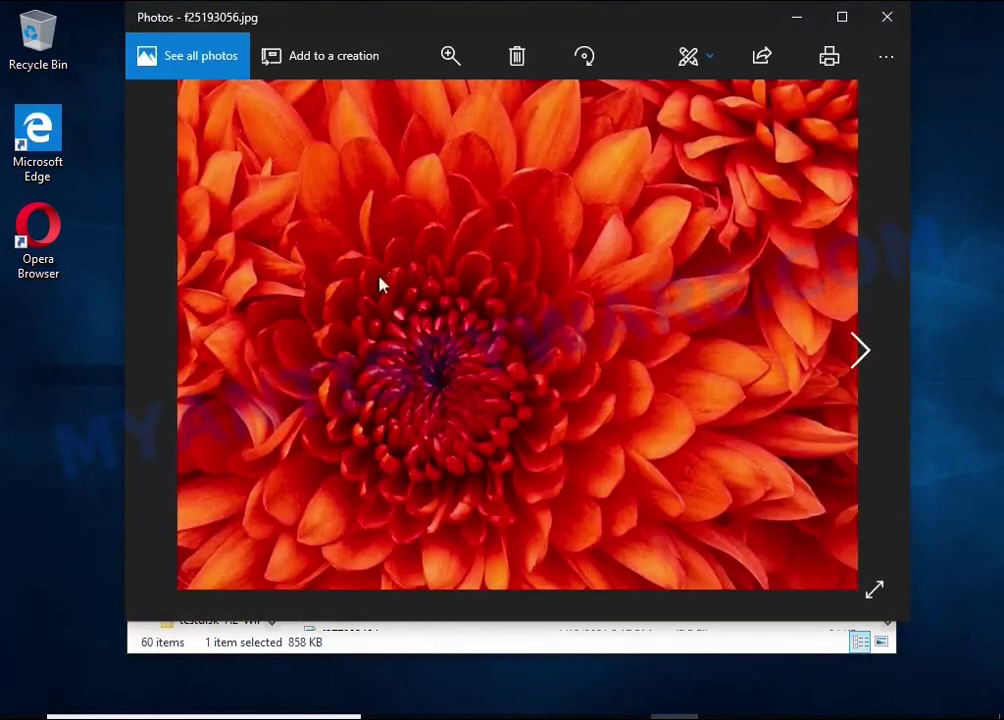
left_click(884, 19)
left_click(407, 372)
double_click(407, 372)
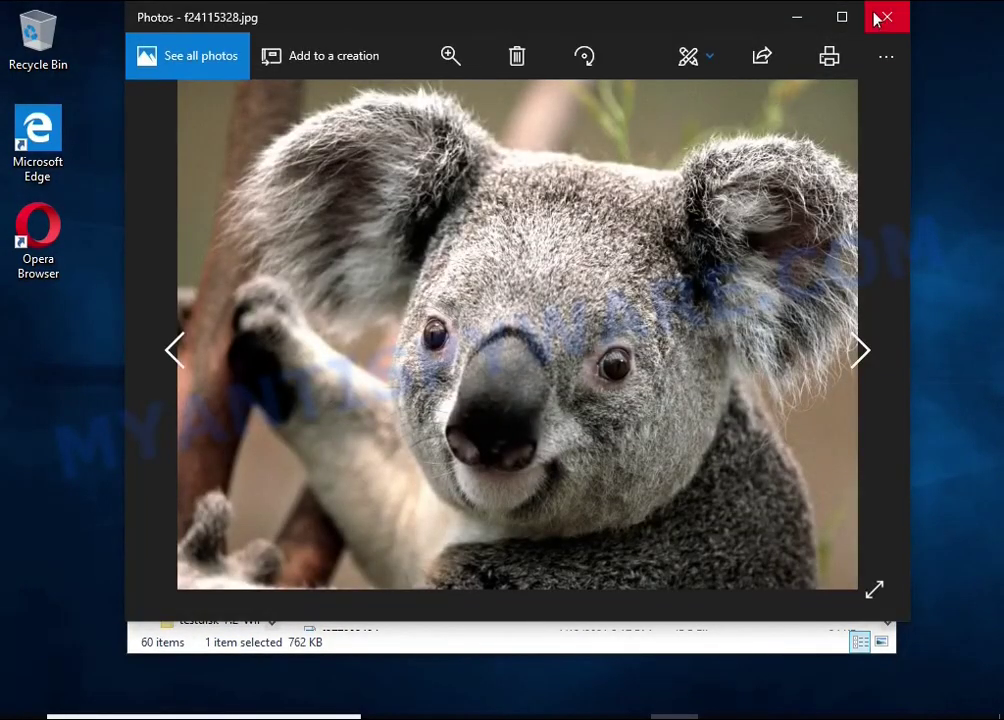
left_click(880, 17)
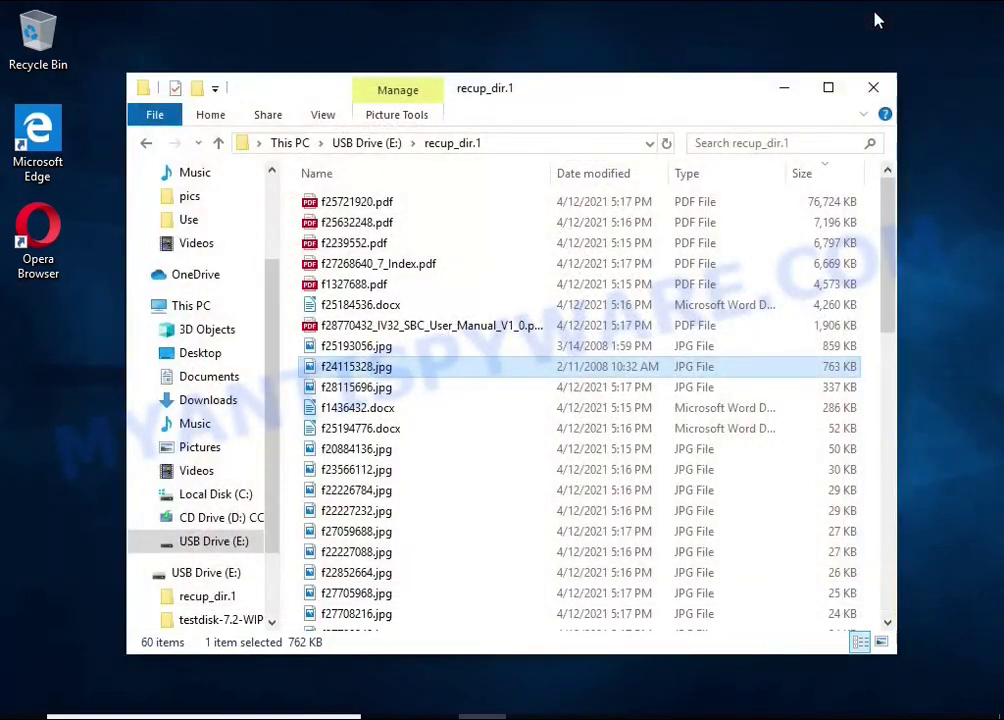
- Open the recovered f1436432.docx, dismiss the startup tip, look through and close the document, and close the recup_dir.1 folder window
double_click(428, 410)
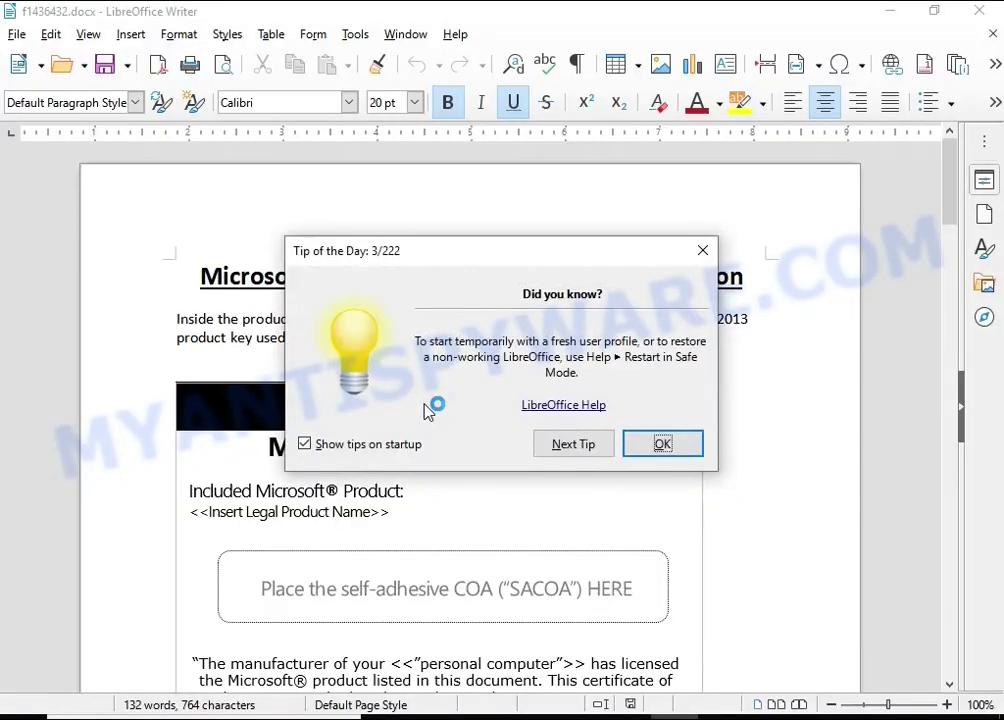
left_click(663, 444)
scroll(360, 530, "down", 3)
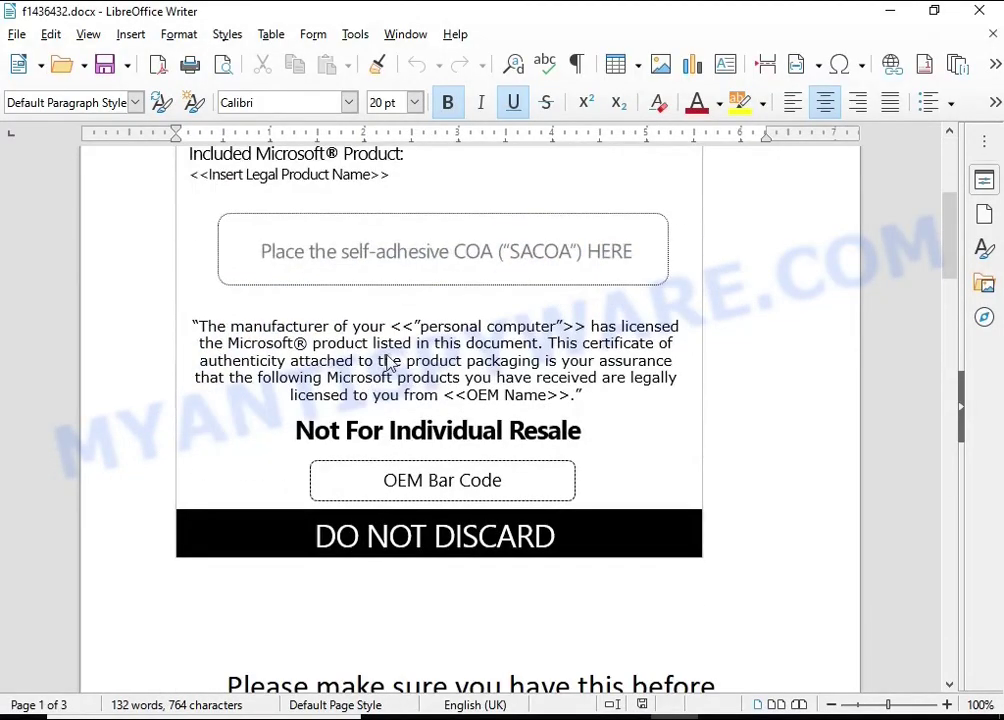
scroll(360, 530, "down", 3)
left_click(982, 11)
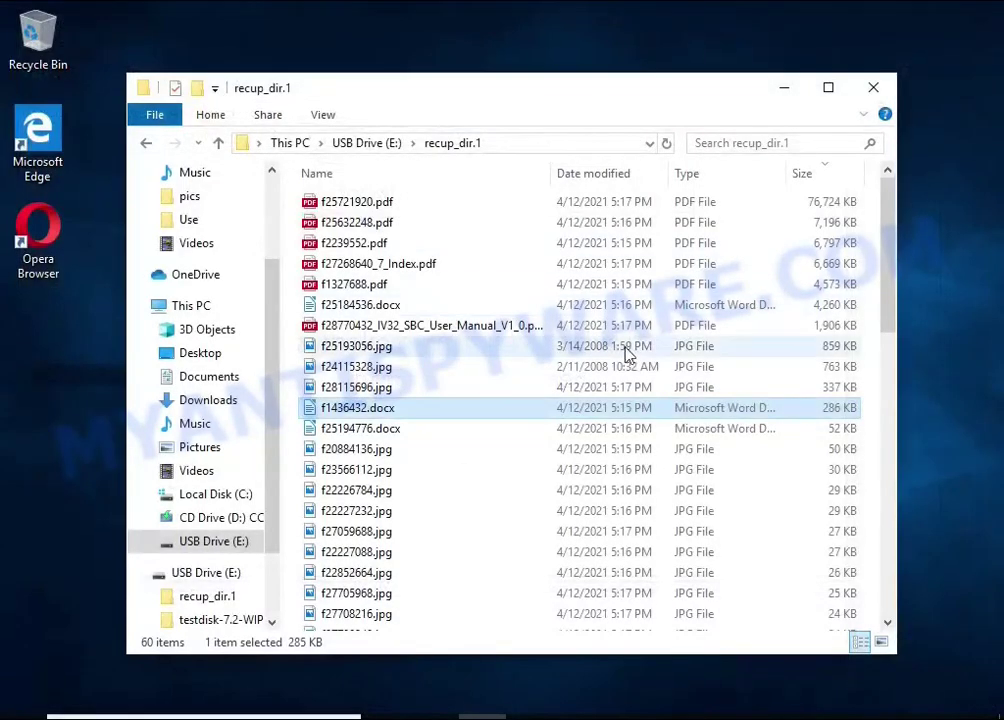
scroll(605, 348, "down", 7)
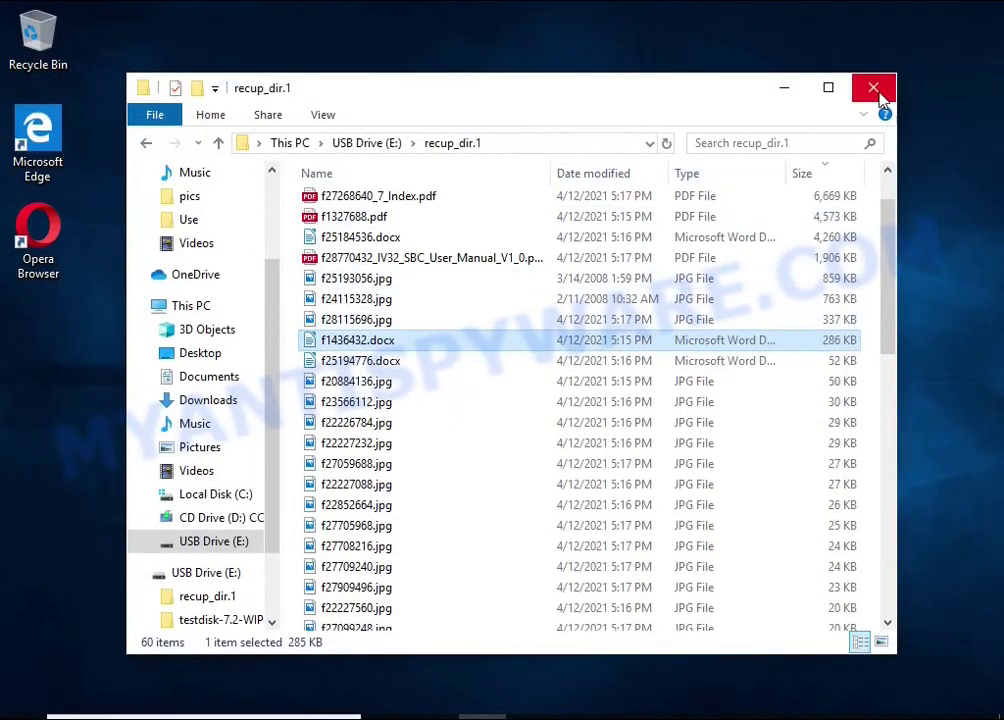
left_click(879, 88)
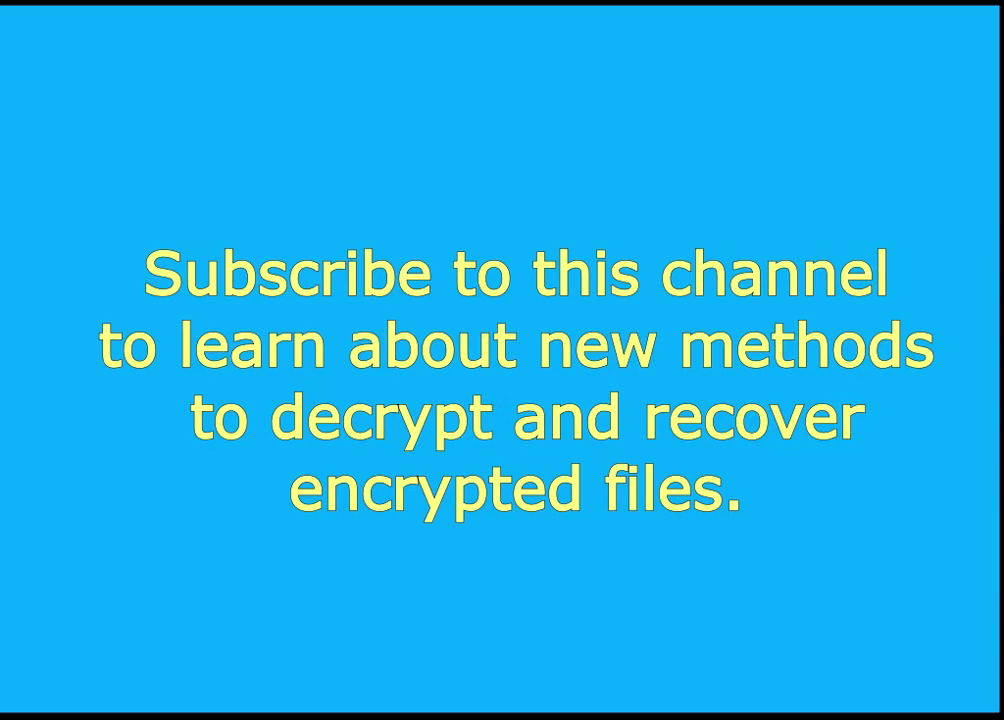